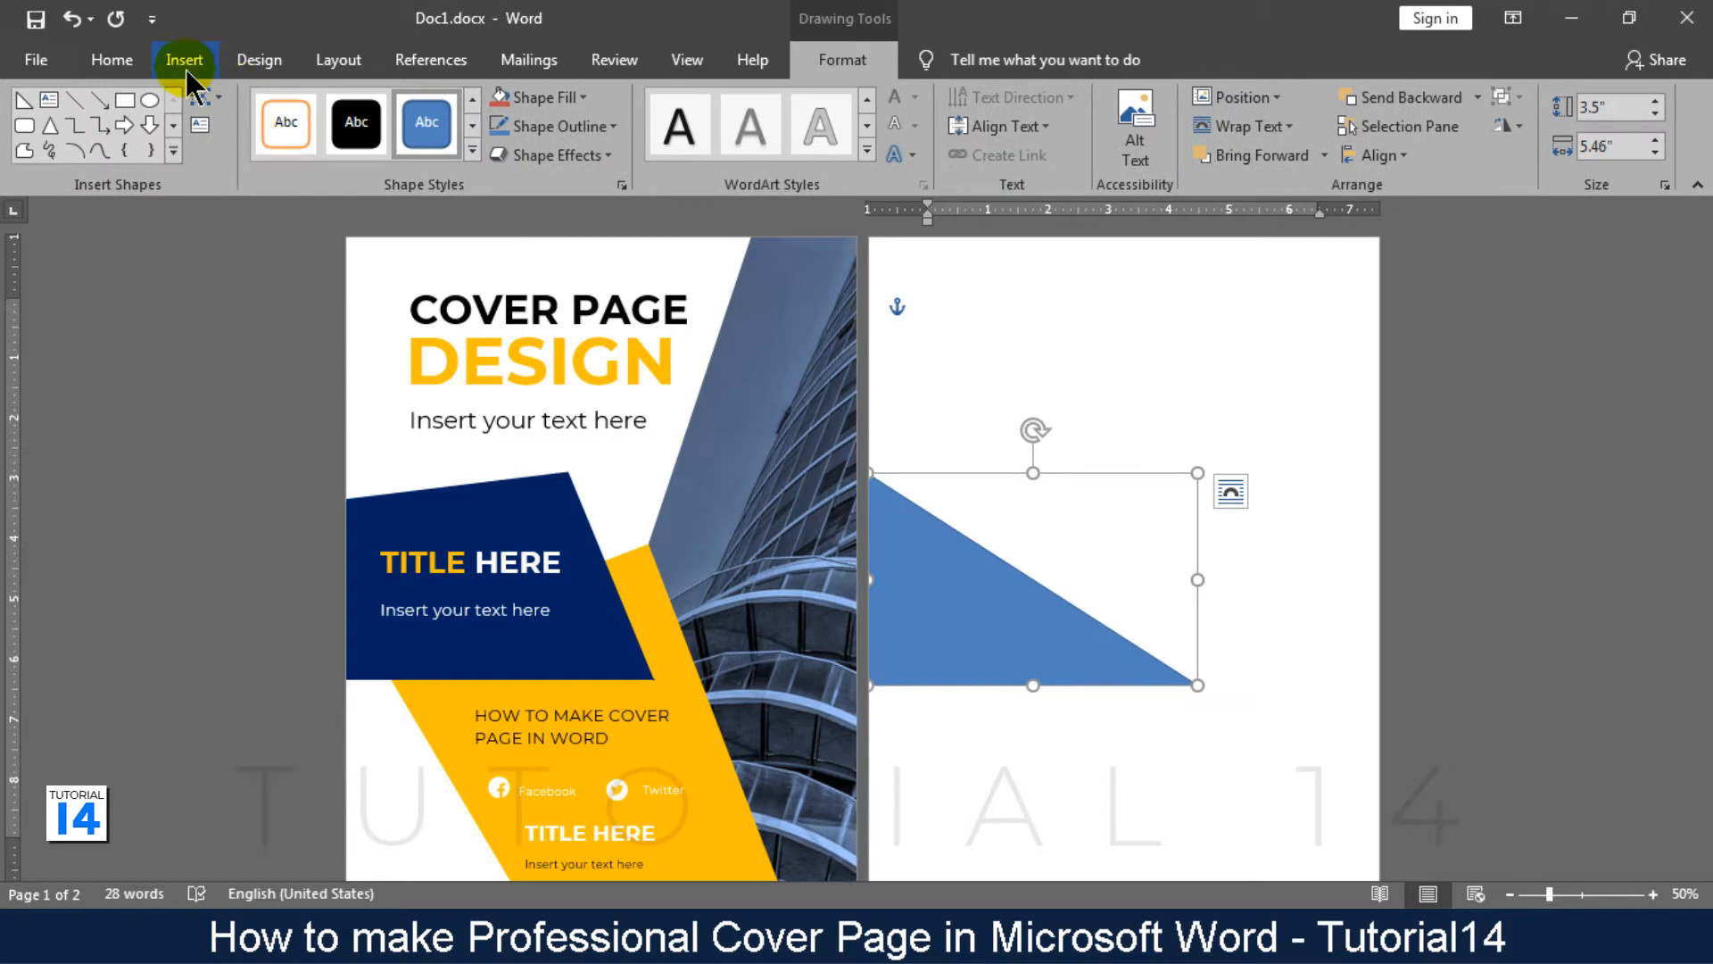
Draw an isosceles triangle about 3.48" high and 6.08" wide on the second page, rotated to follow the existing triangle's slope.
{"action": "left_click", "coordinate": [186, 70]}
{"action": "left_click", "coordinate": [268, 154]}
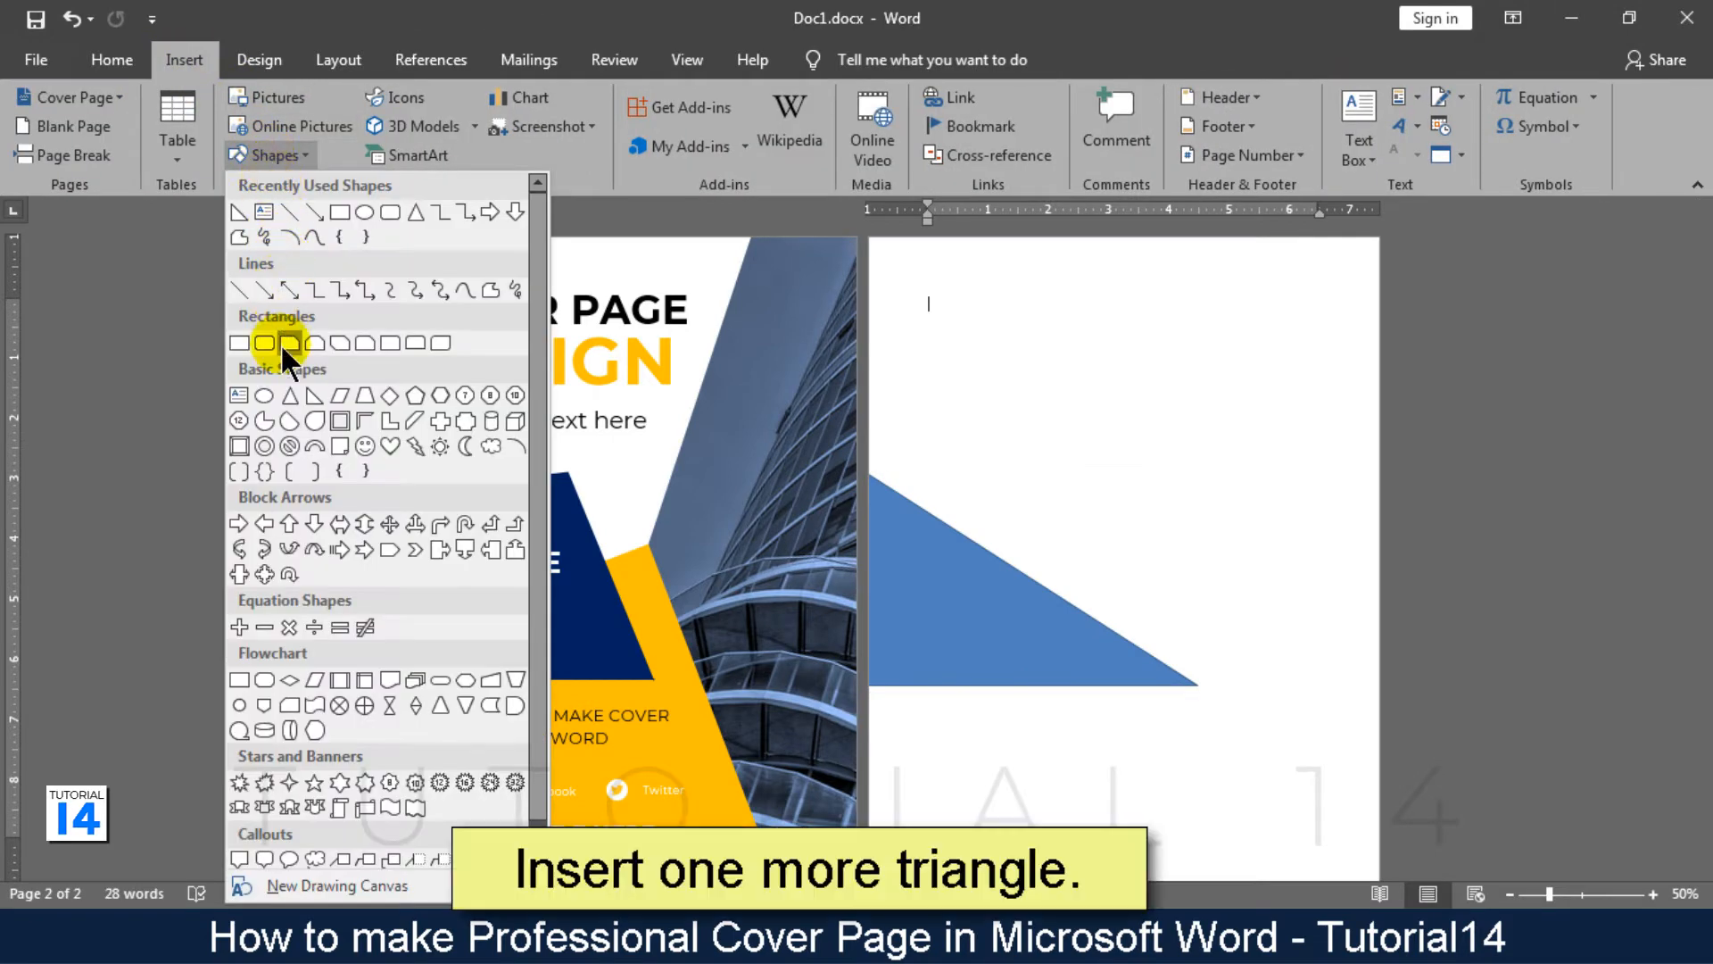
{"action": "left_click", "coordinate": [288, 396]}
{"action": "mouse_move", "coordinate": [918, 372]}
{"action": "left_mouse_down"}
{"action": "mouse_move", "coordinate": [987, 455]}
{"action": "mouse_move", "coordinate": [1287, 584]}
{"action": "left_mouse_up"}
{"action": "left_click_drag", "start_coordinate": [1105, 330], "coordinate": [1184, 375]}
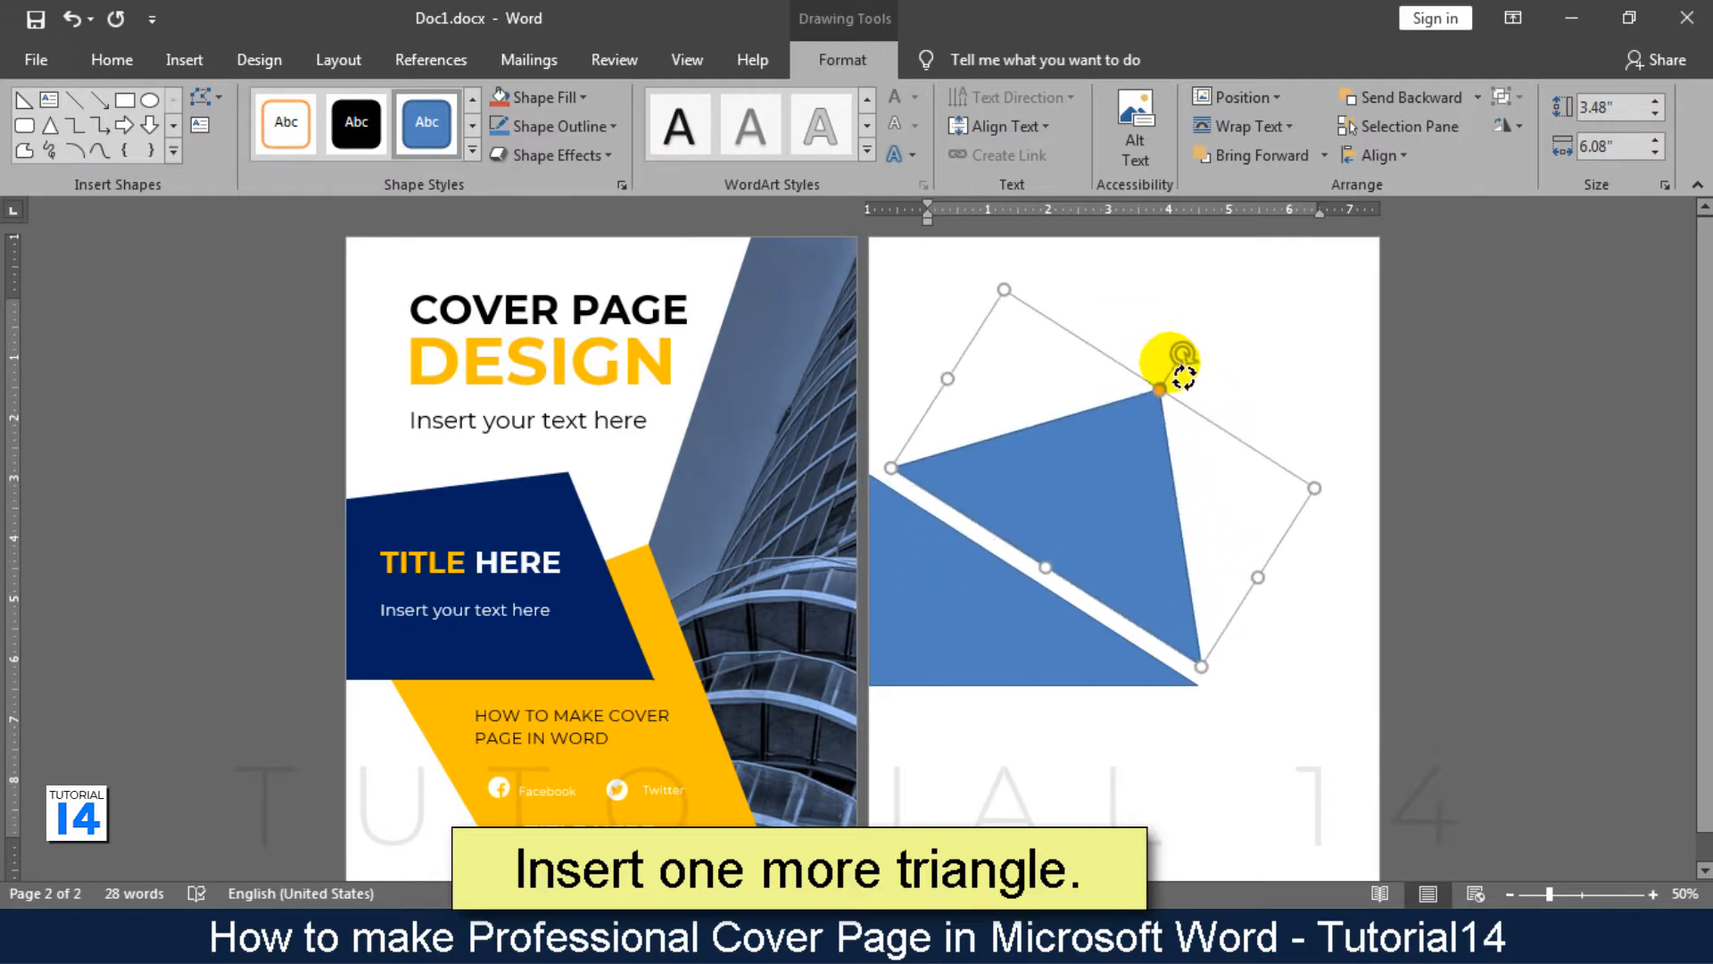
Align the new triangle's base with the right triangle's sloping edge and resize it to about 2.18" by 6.46".
{"action": "left_click_drag", "start_coordinate": [1080, 516], "coordinate": [1056, 525]}
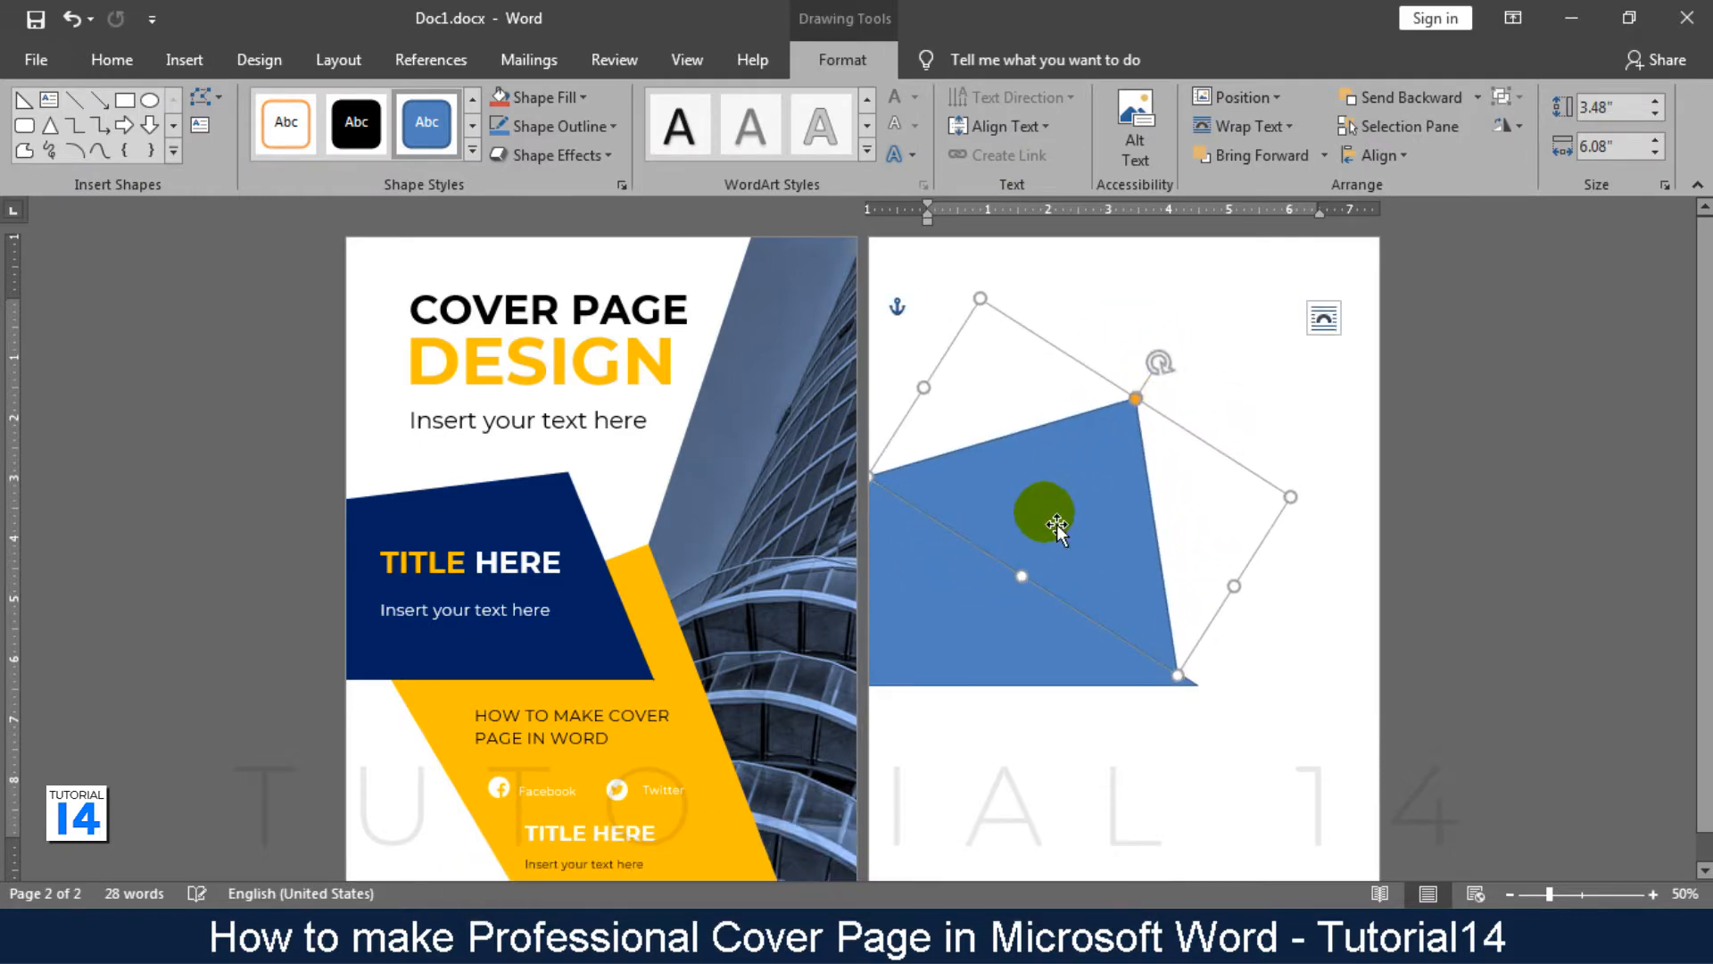
{"action": "left_click_drag", "start_coordinate": [1253, 613], "coordinate": [1267, 618]}
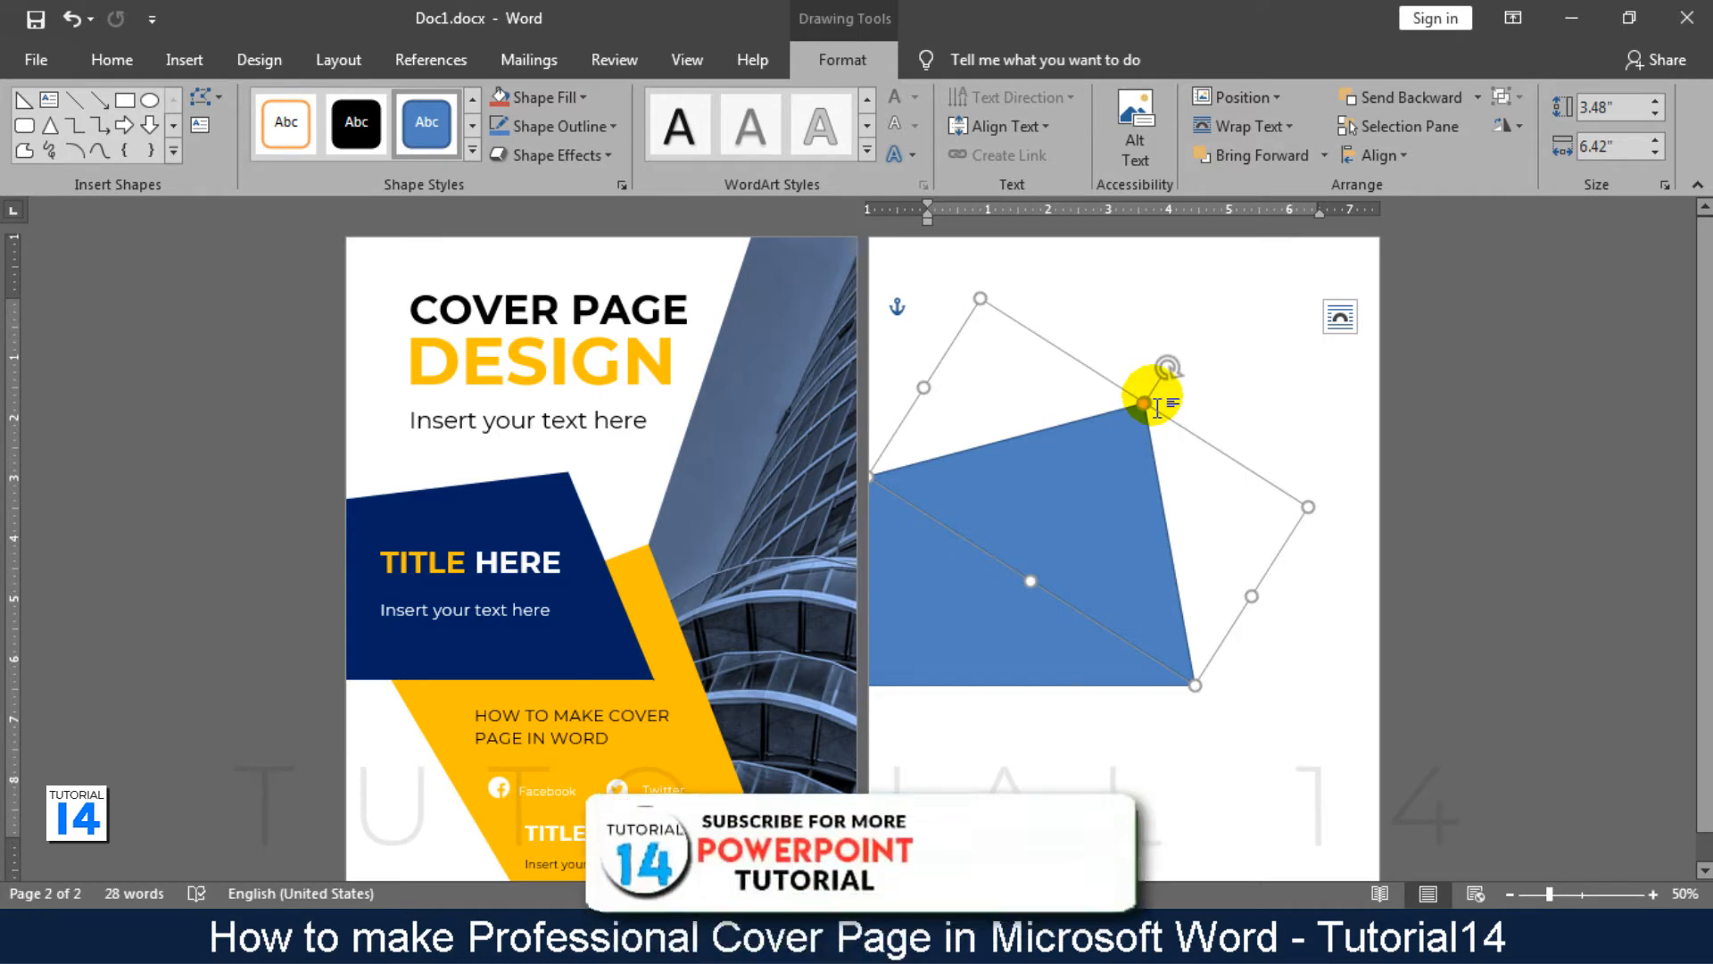
{"action": "left_click_drag", "start_coordinate": [1308, 507], "coordinate": [1254, 654]}
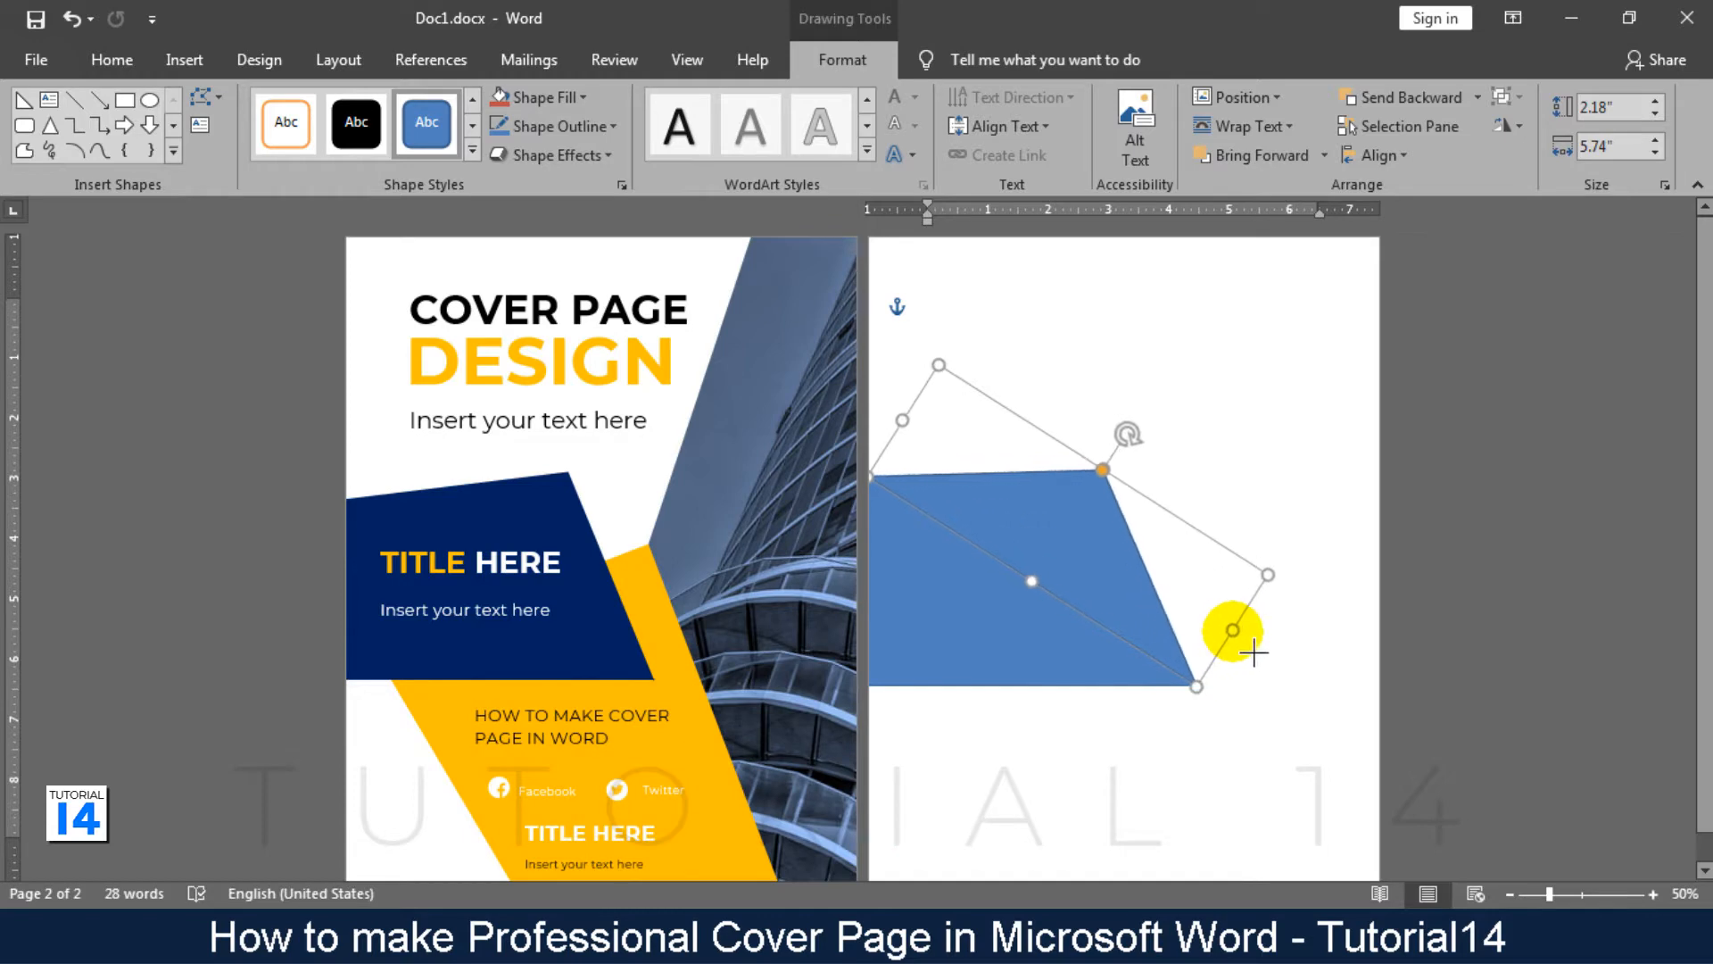
{"action": "left_click", "coordinate": [1279, 476]}
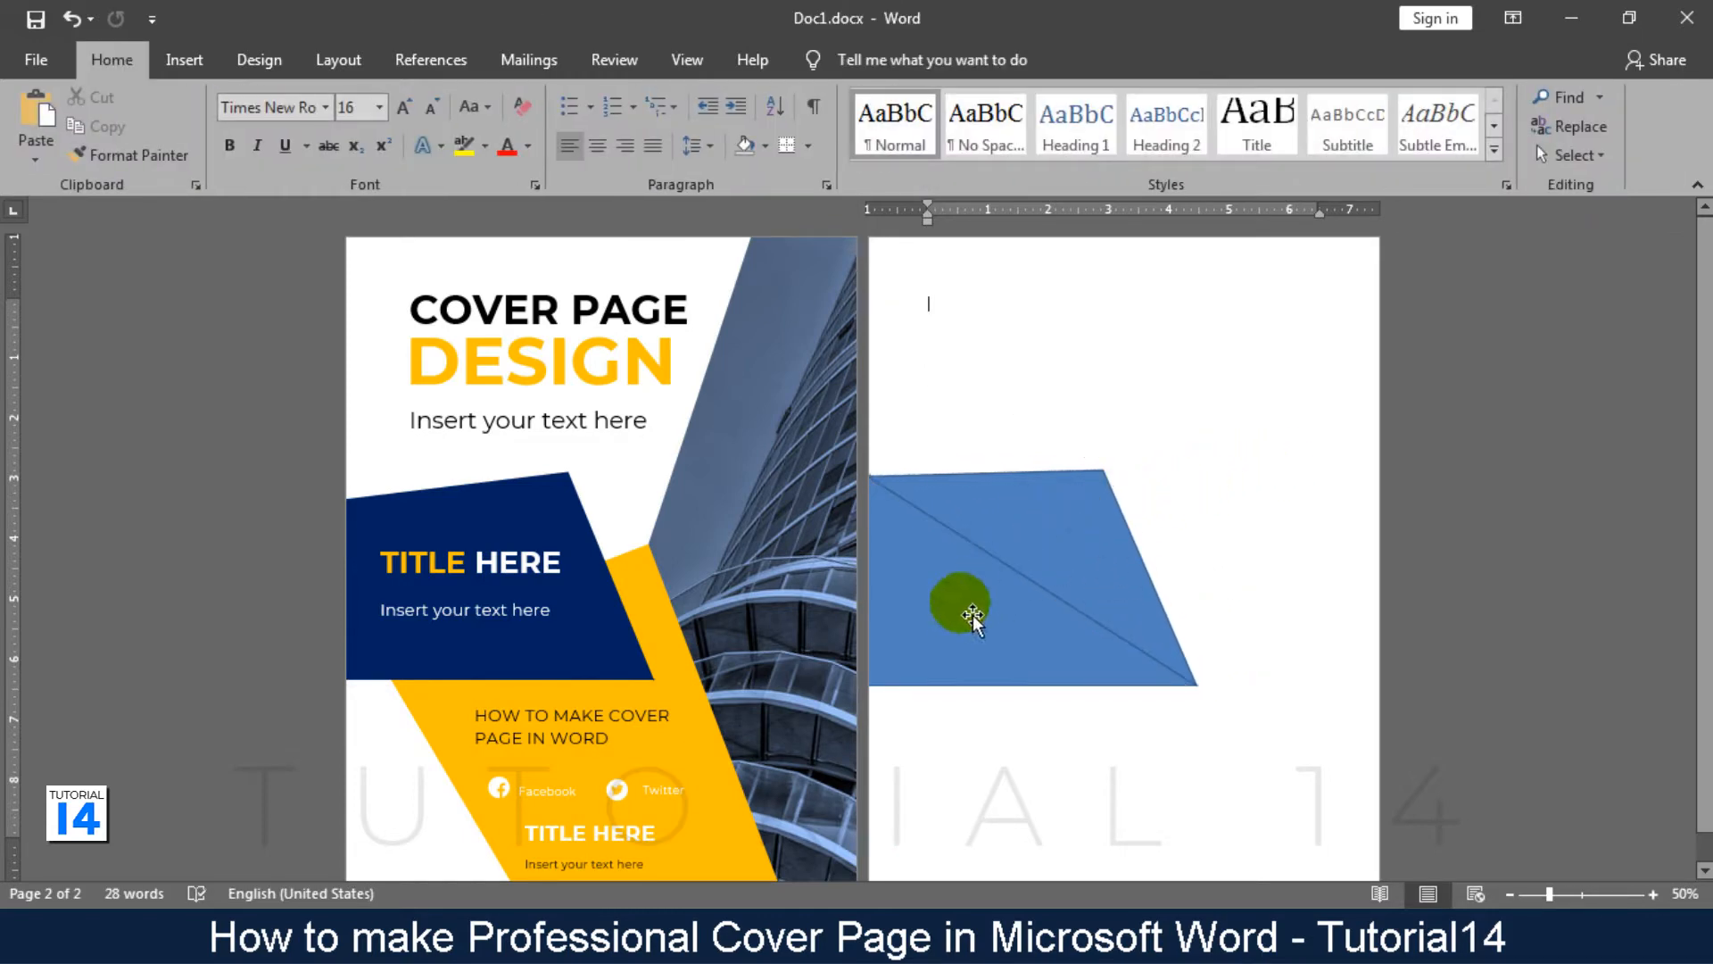
Group the two blue triangles on the second page into one shape.
{"action": "left_click", "coordinate": [965, 618]}
{"action": "left_click", "coordinate": [1048, 552], "text": "ctrl"}
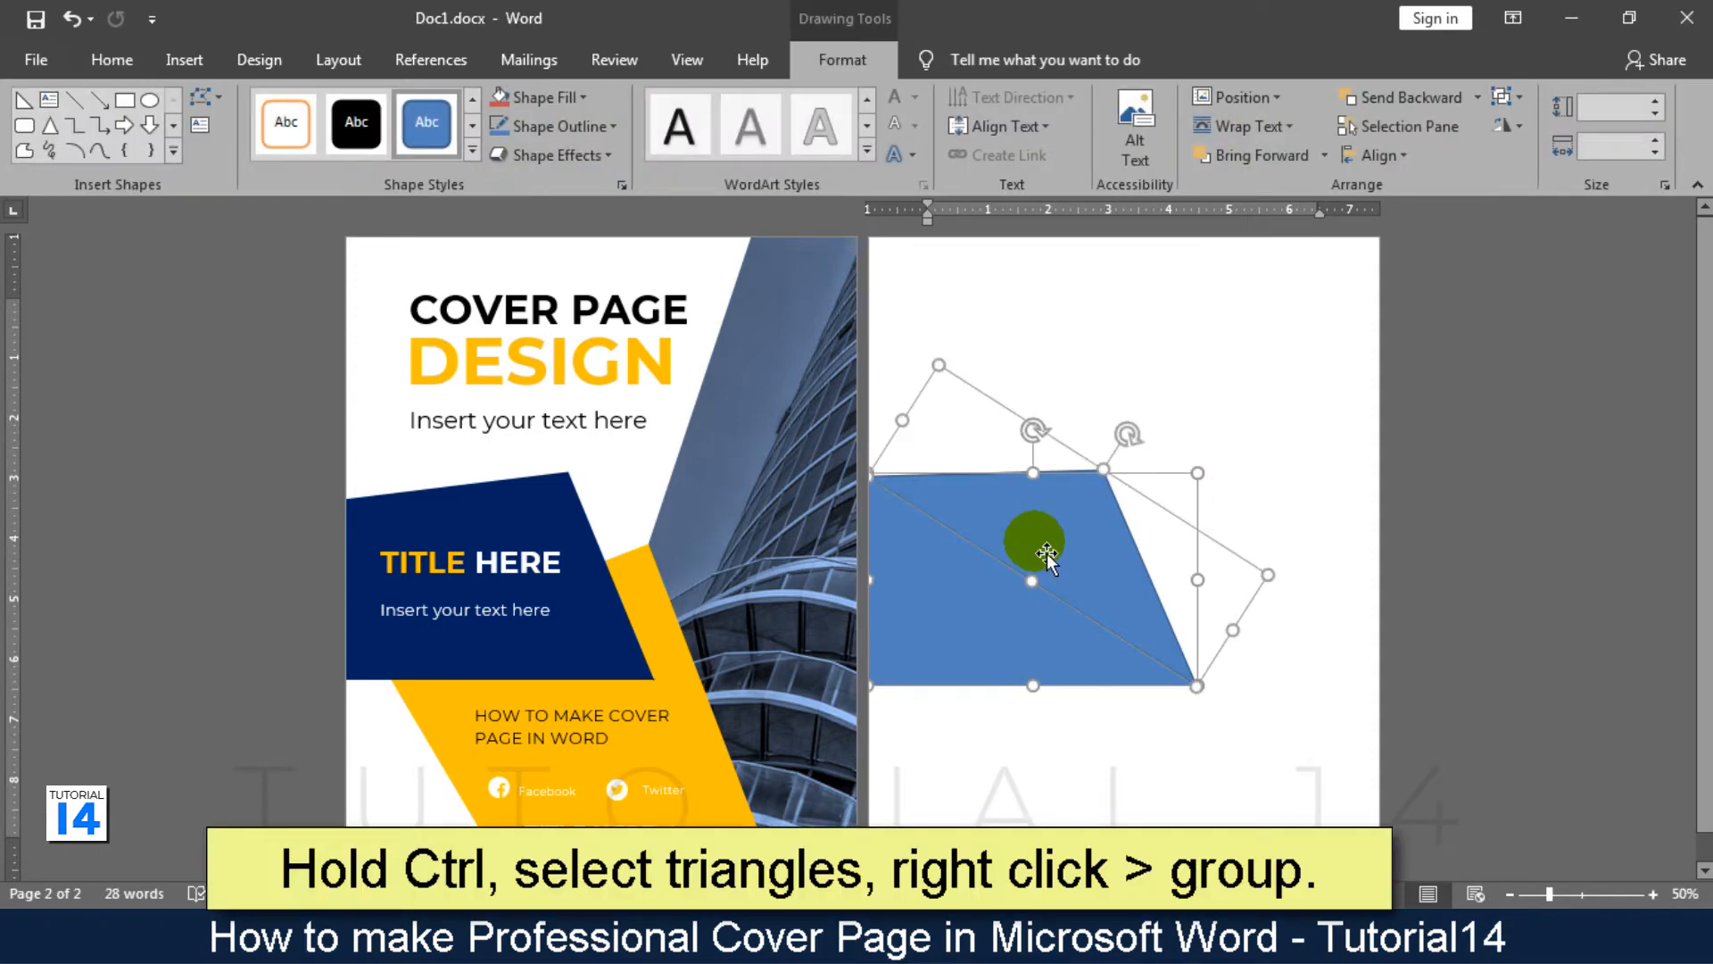
{"action": "right_click", "coordinate": [1047, 553]}
{"action": "mouse_move", "coordinate": [1230, 275]}
{"action": "left_click", "coordinate": [1299, 281]}
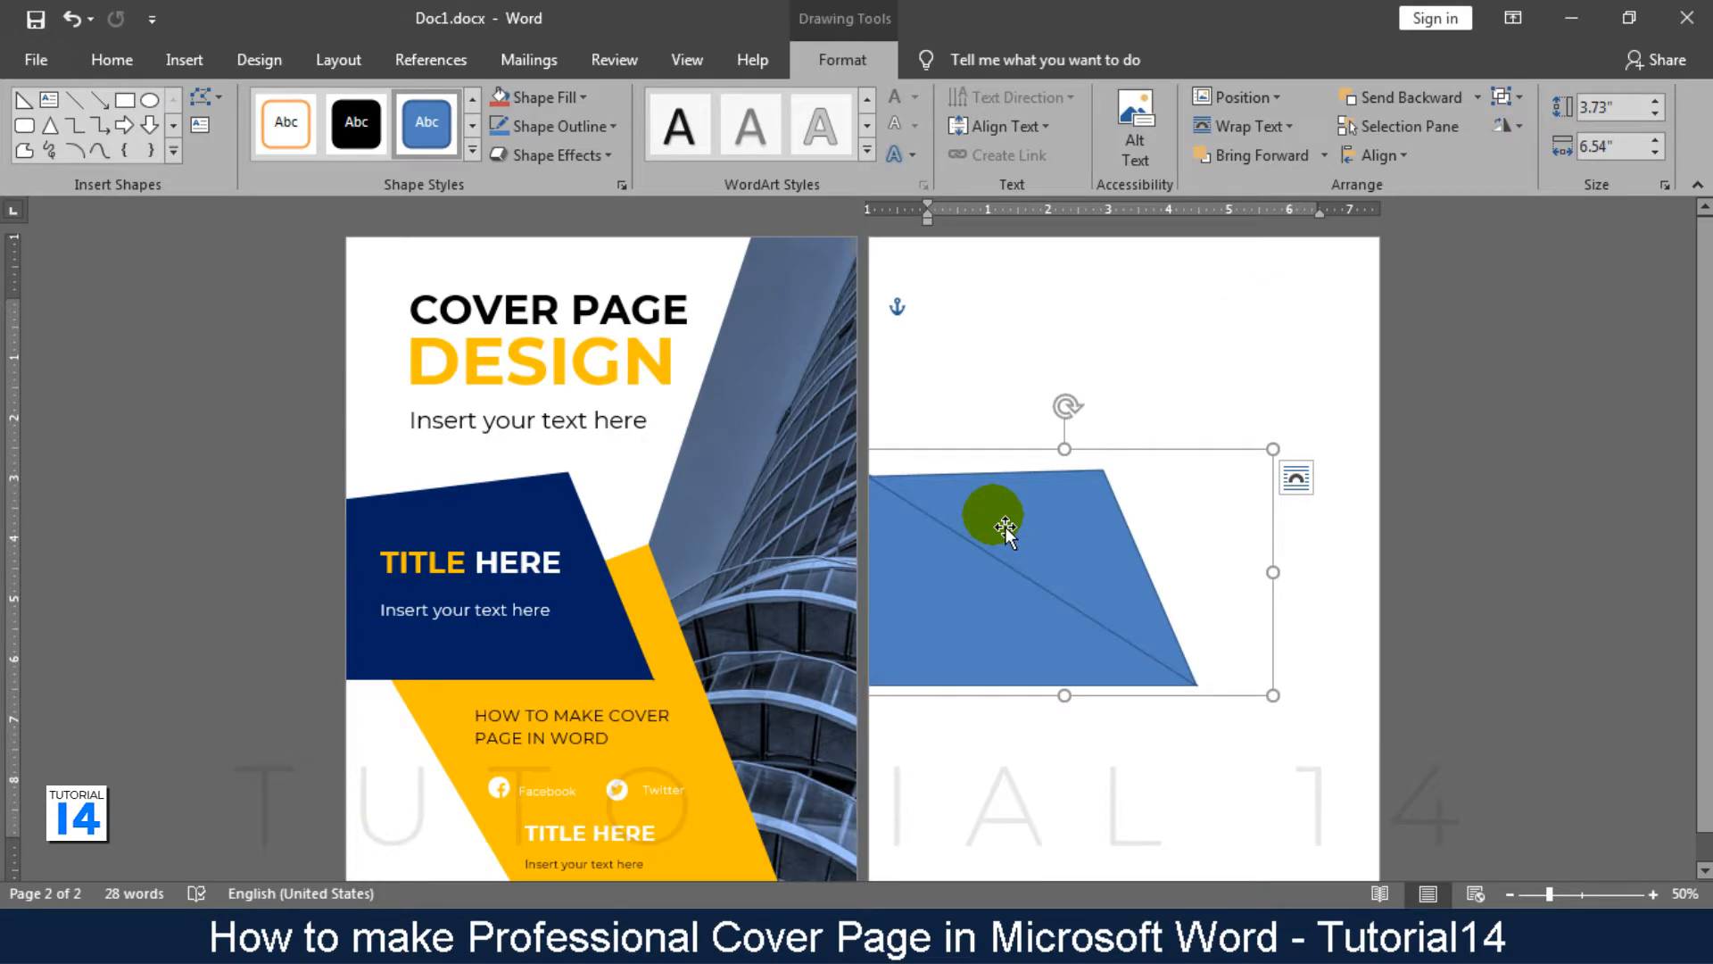
Fill the grouped triangles with dark blue and remove their outline.
{"action": "left_click", "coordinate": [546, 98]}
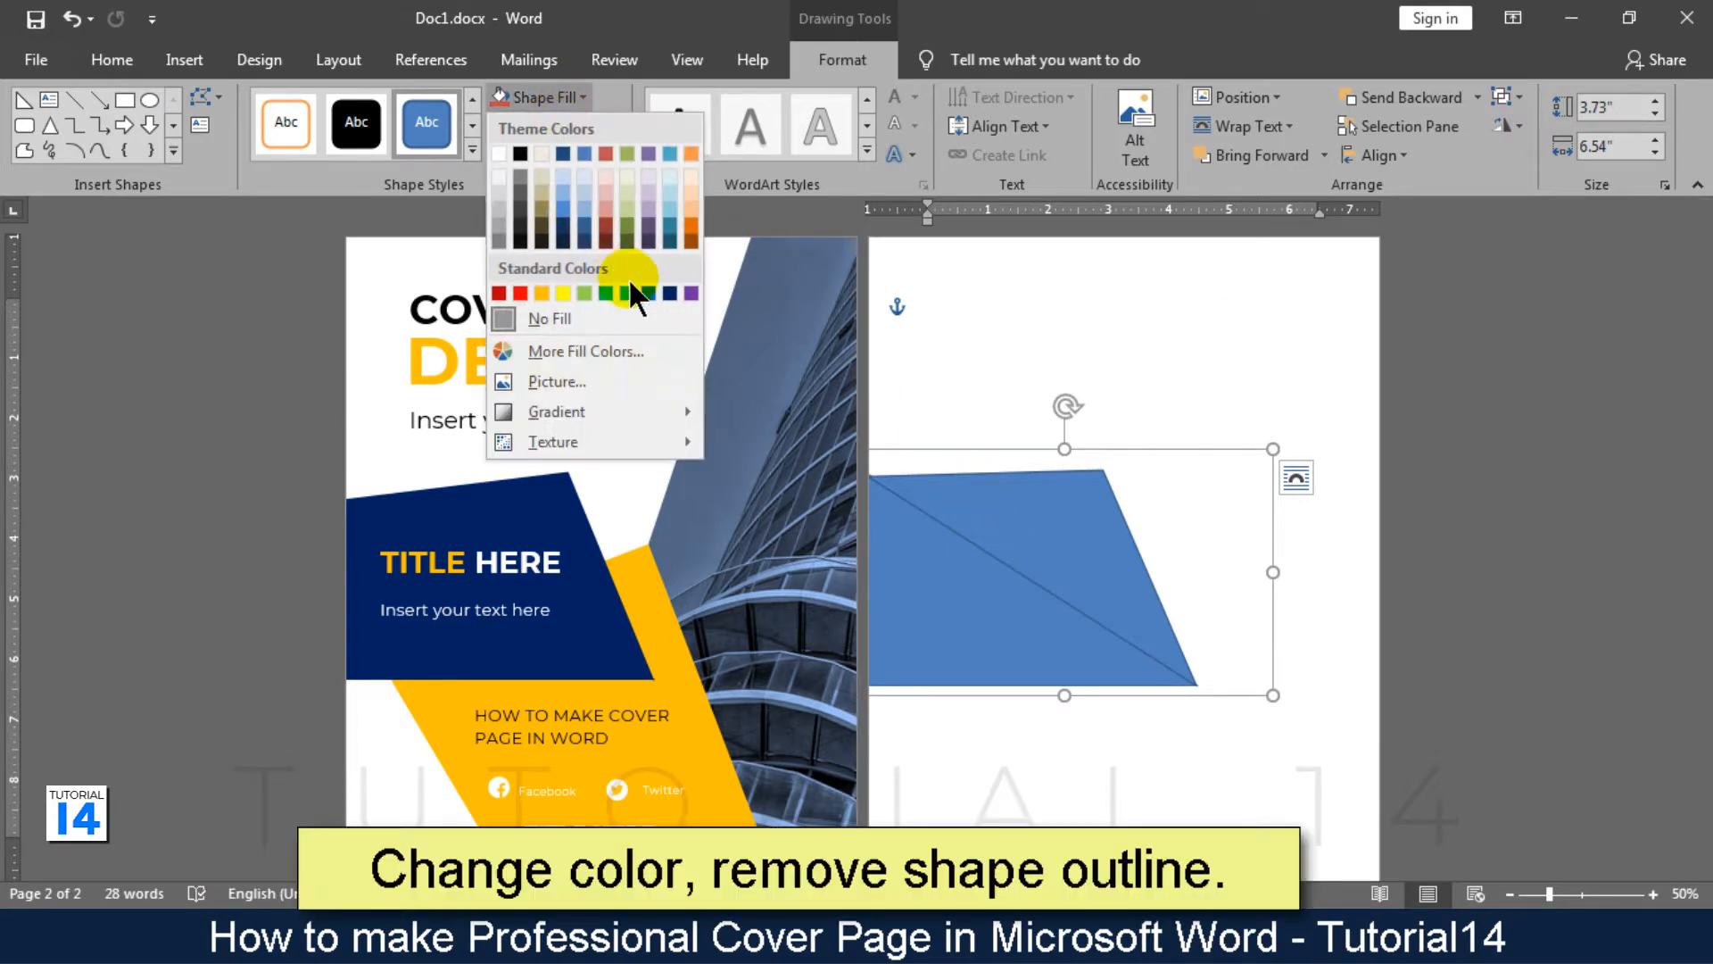
{"action": "left_click", "coordinate": [670, 292]}
{"action": "left_click", "coordinate": [578, 128]}
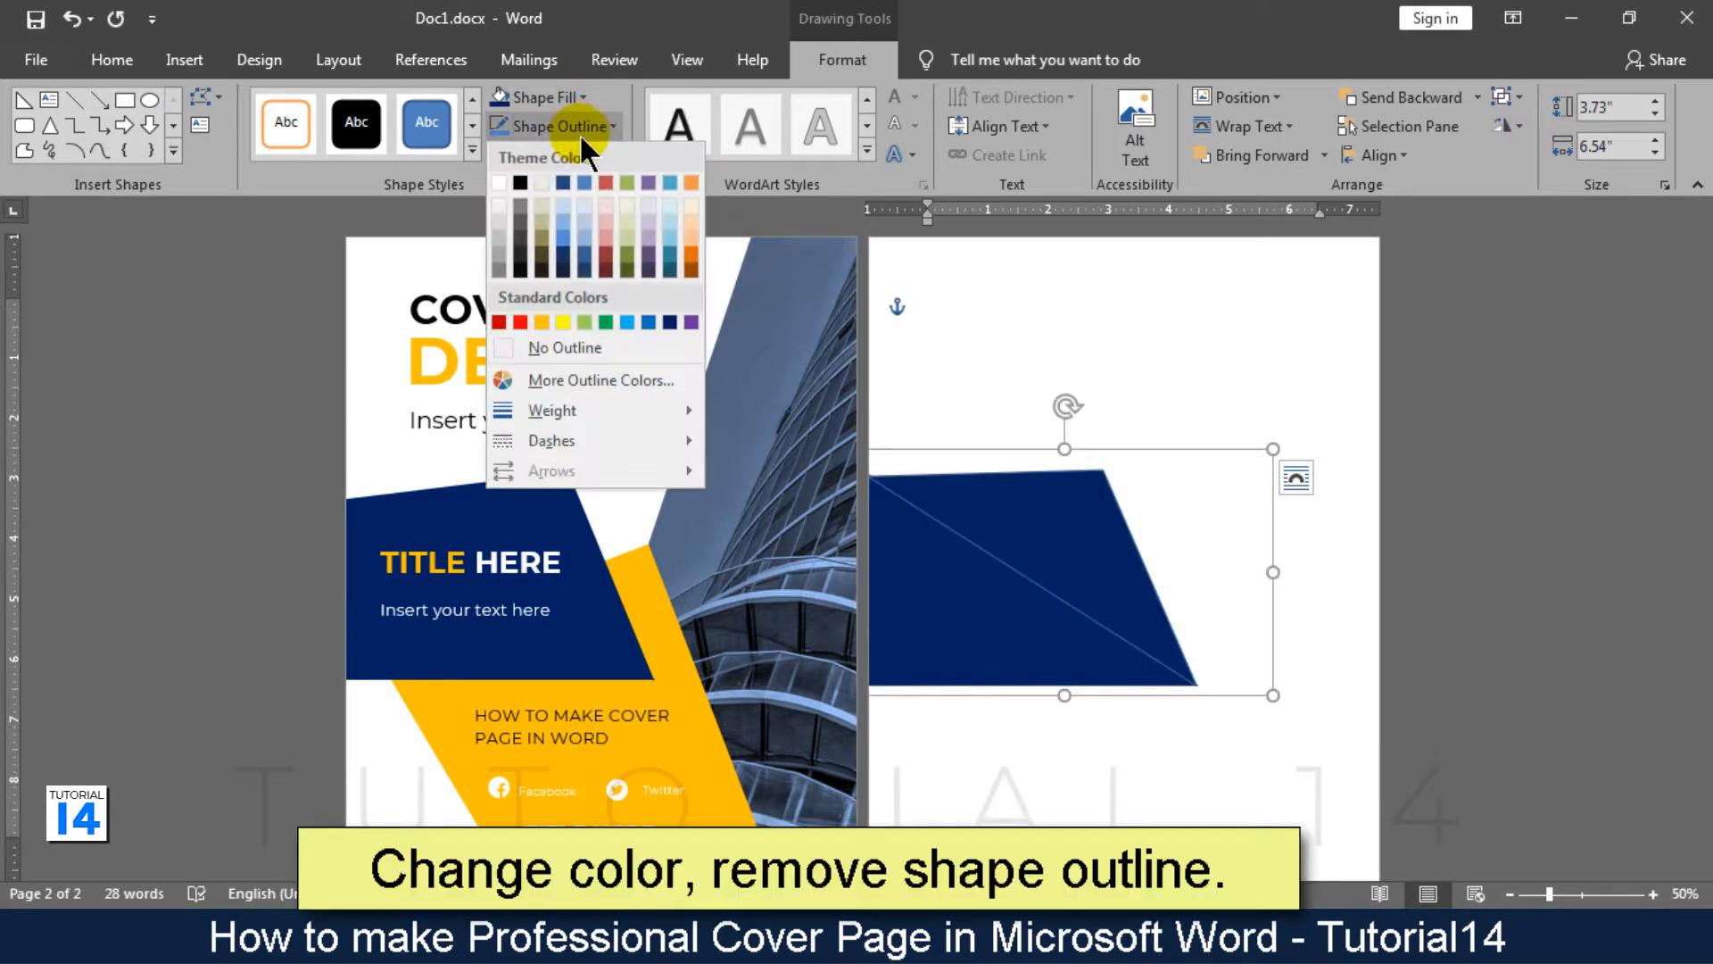
{"action": "left_click", "coordinate": [585, 346]}
Nudge the upper triangle inside the dark blue group slightly upward.
{"action": "left_click", "coordinate": [993, 529]}
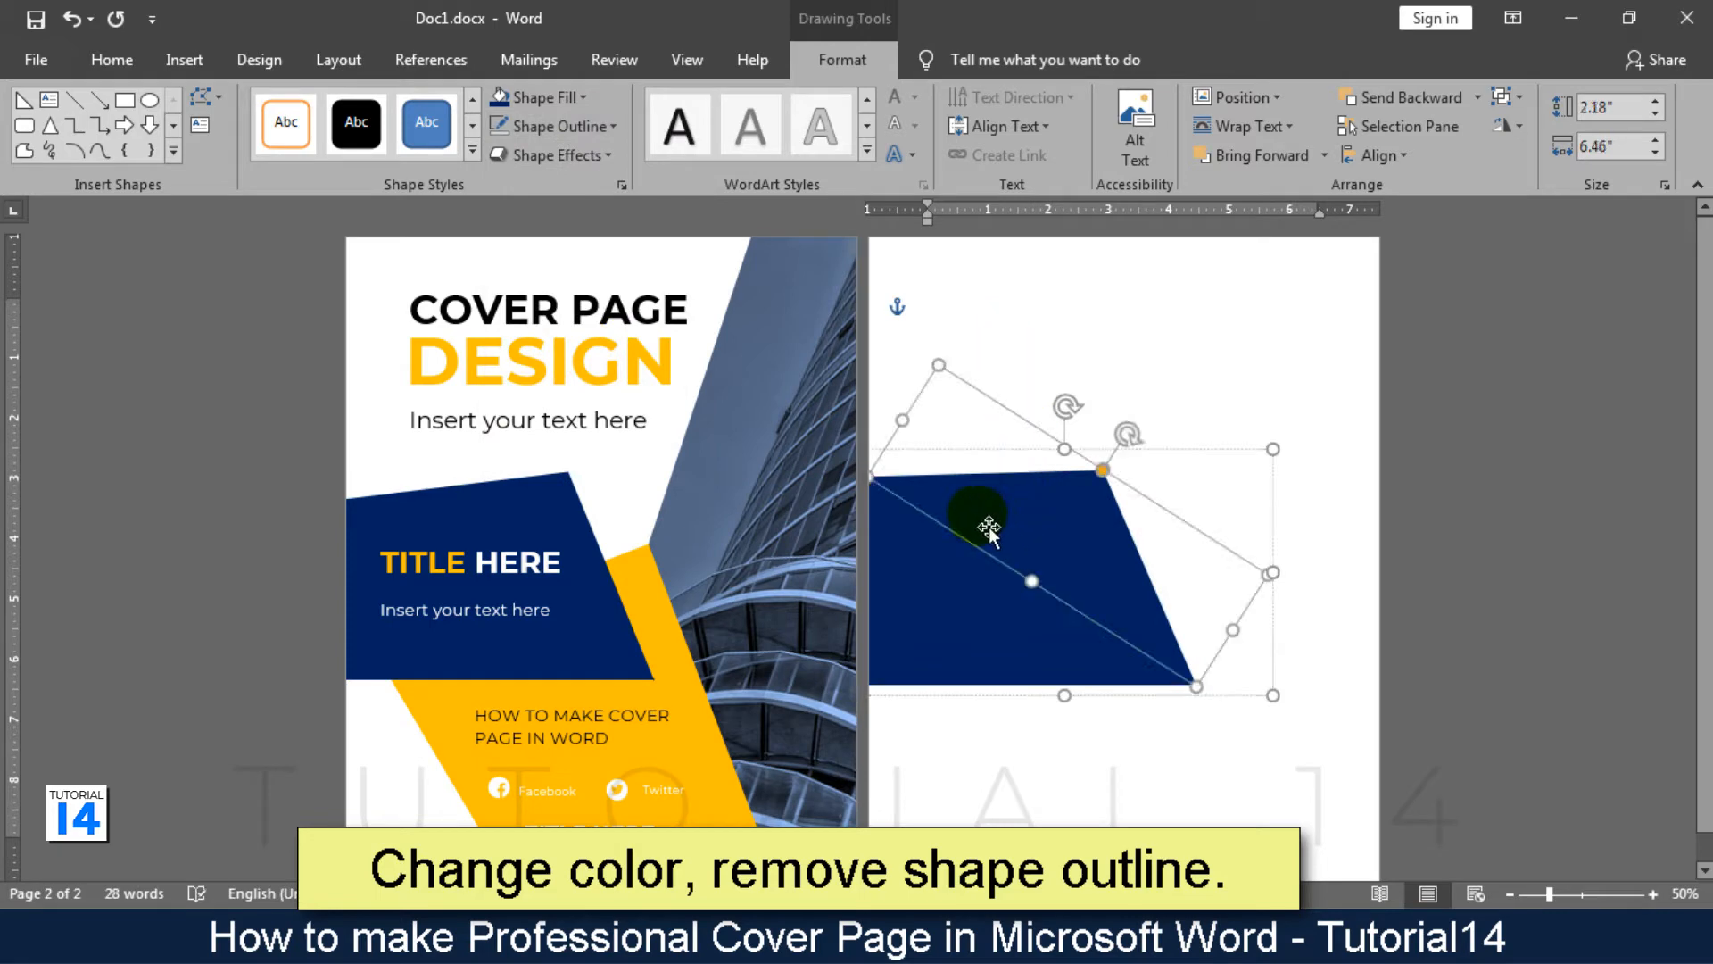
{"action": "key", "text": "Up"}
{"action": "left_click", "coordinate": [1133, 371]}
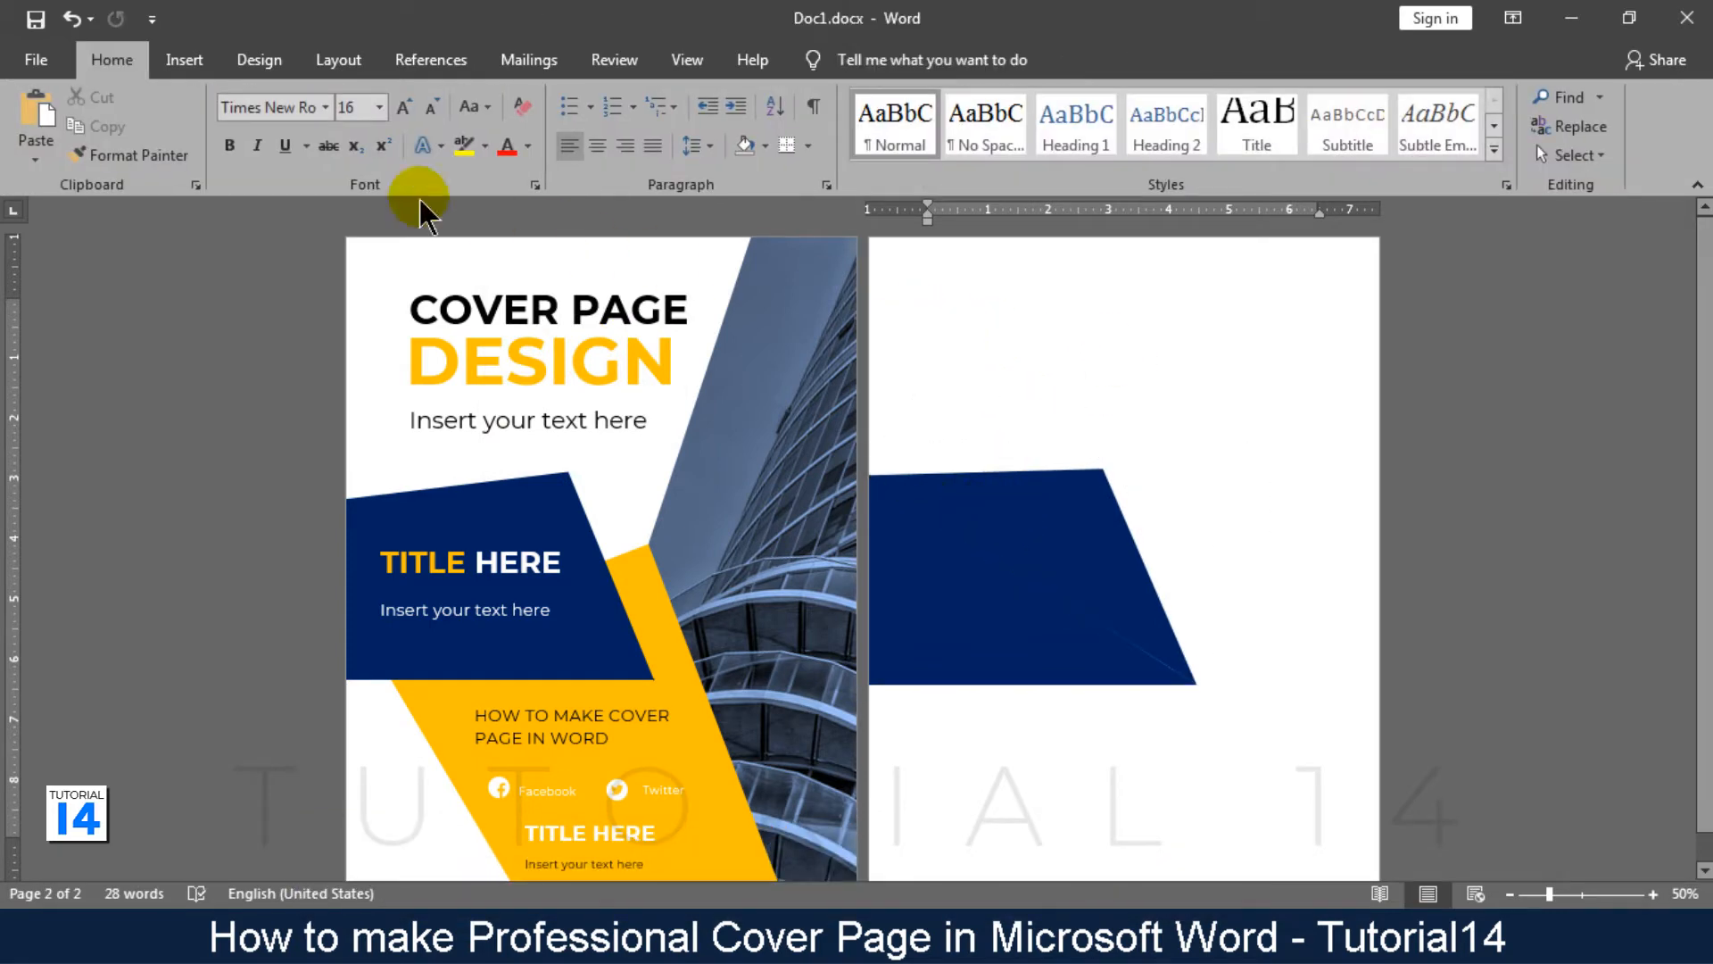
Draw a rectangle about 5.92" high and 3.31" wide overlapping the lower part of the dark blue shape.
{"action": "left_click", "coordinate": [185, 63]}
{"action": "left_click", "coordinate": [265, 158]}
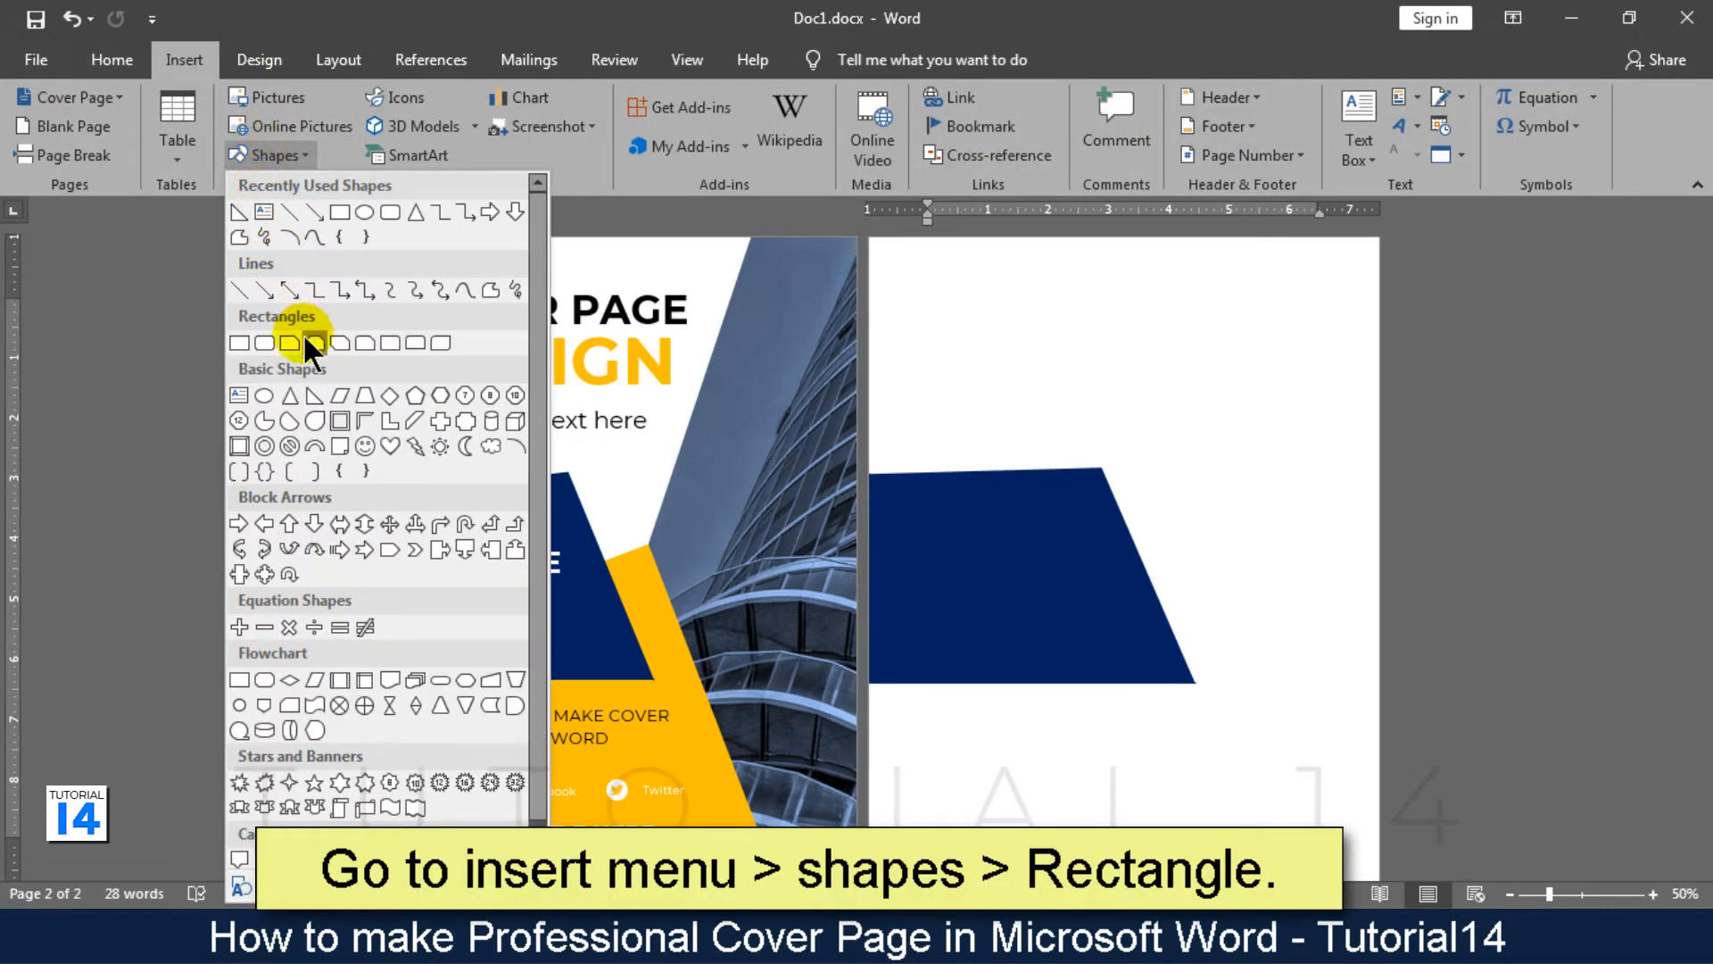
{"action": "left_click", "coordinate": [238, 343]}
{"action": "left_click_drag", "start_coordinate": [968, 562], "coordinate": [1169, 893]}
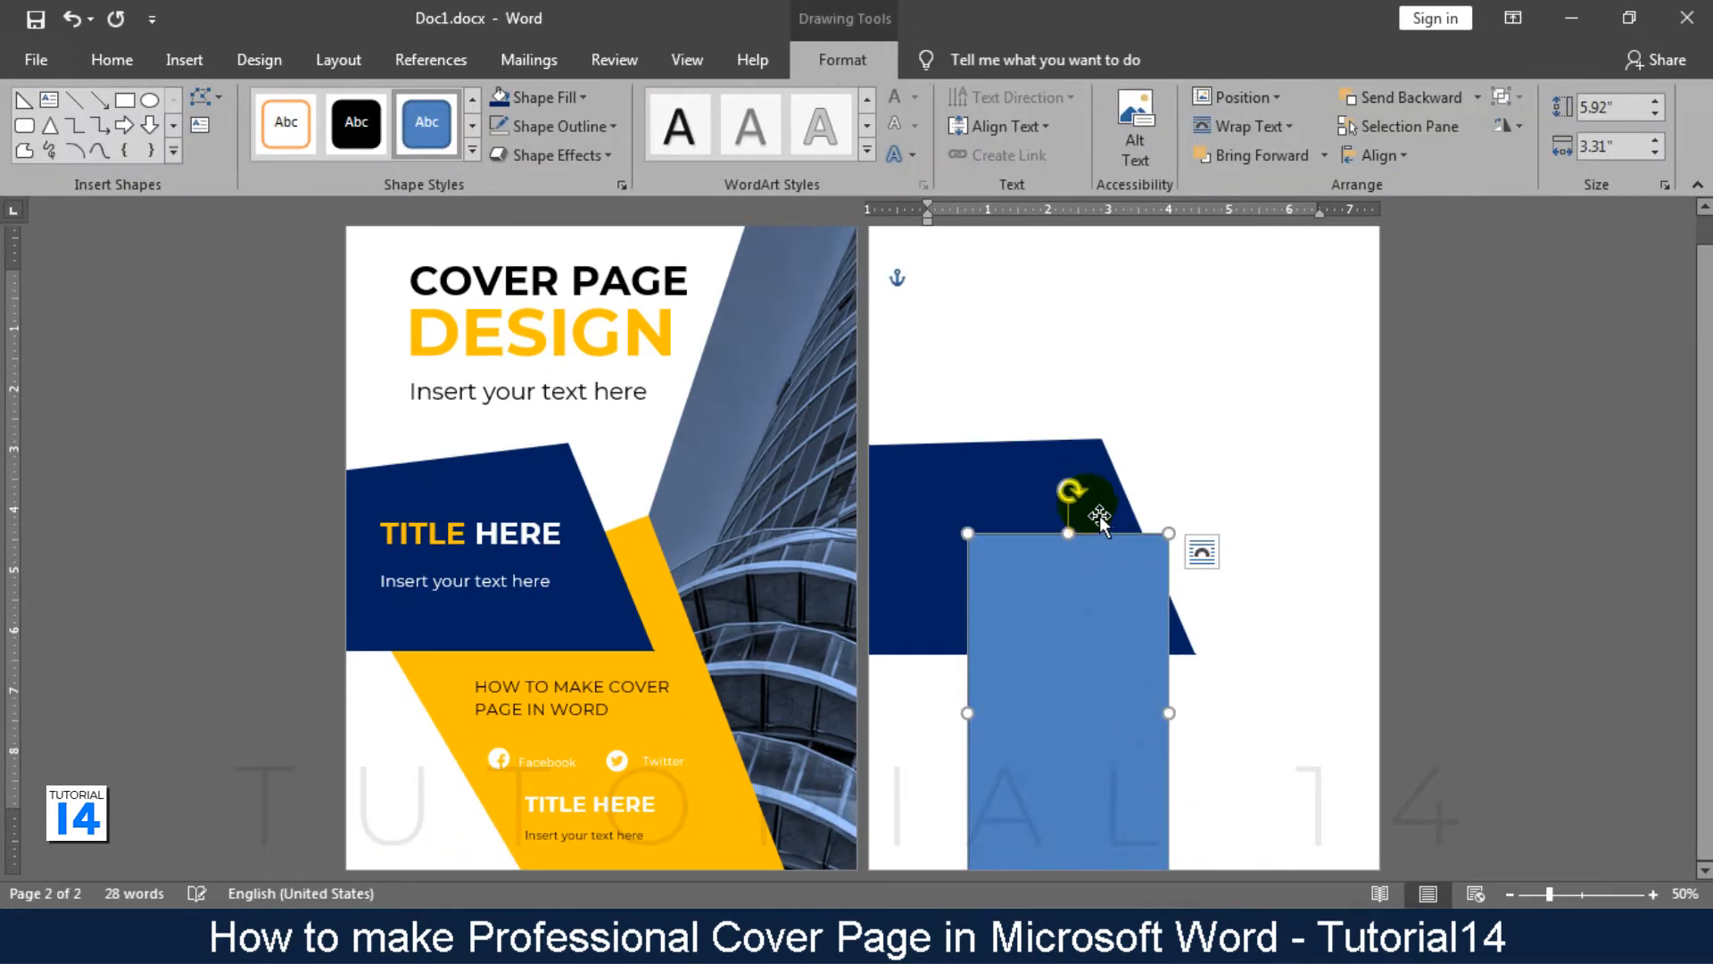
Tilt the rectangle counterclockwise, resize it to about 7.63" by 3.65", and position it running off the page's lower edge.
{"action": "left_click_drag", "start_coordinate": [1075, 493], "coordinate": [971, 508]}
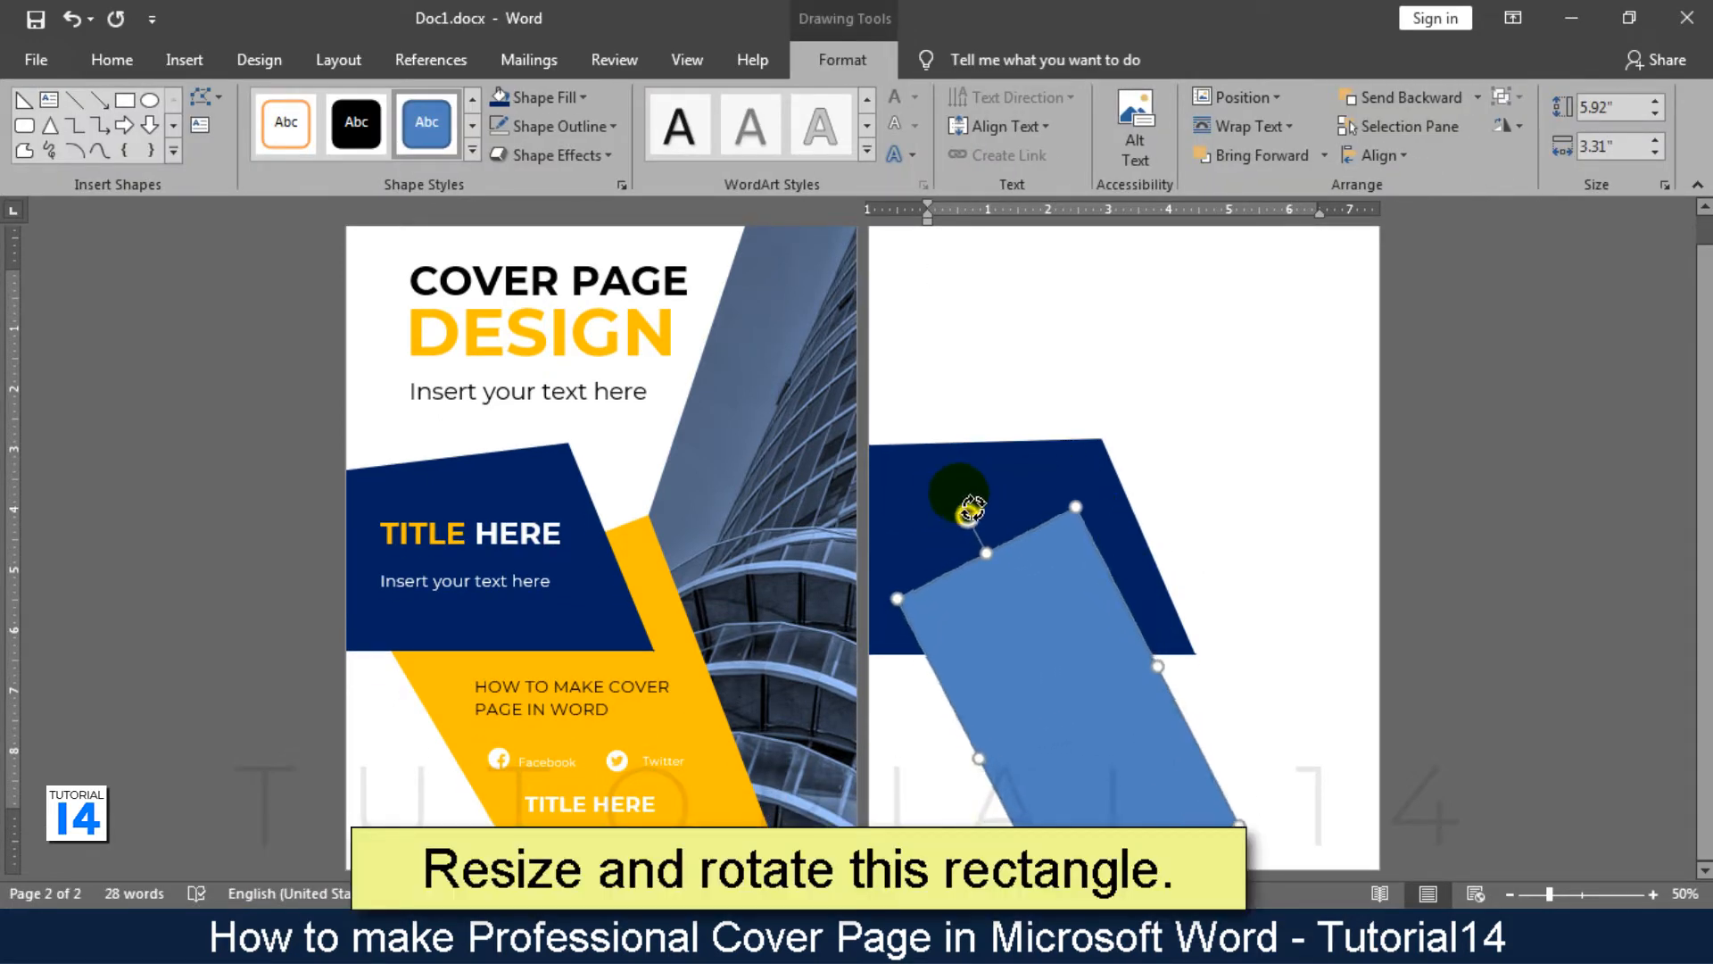
{"action": "left_click_drag", "start_coordinate": [1041, 613], "coordinate": [1155, 648]}
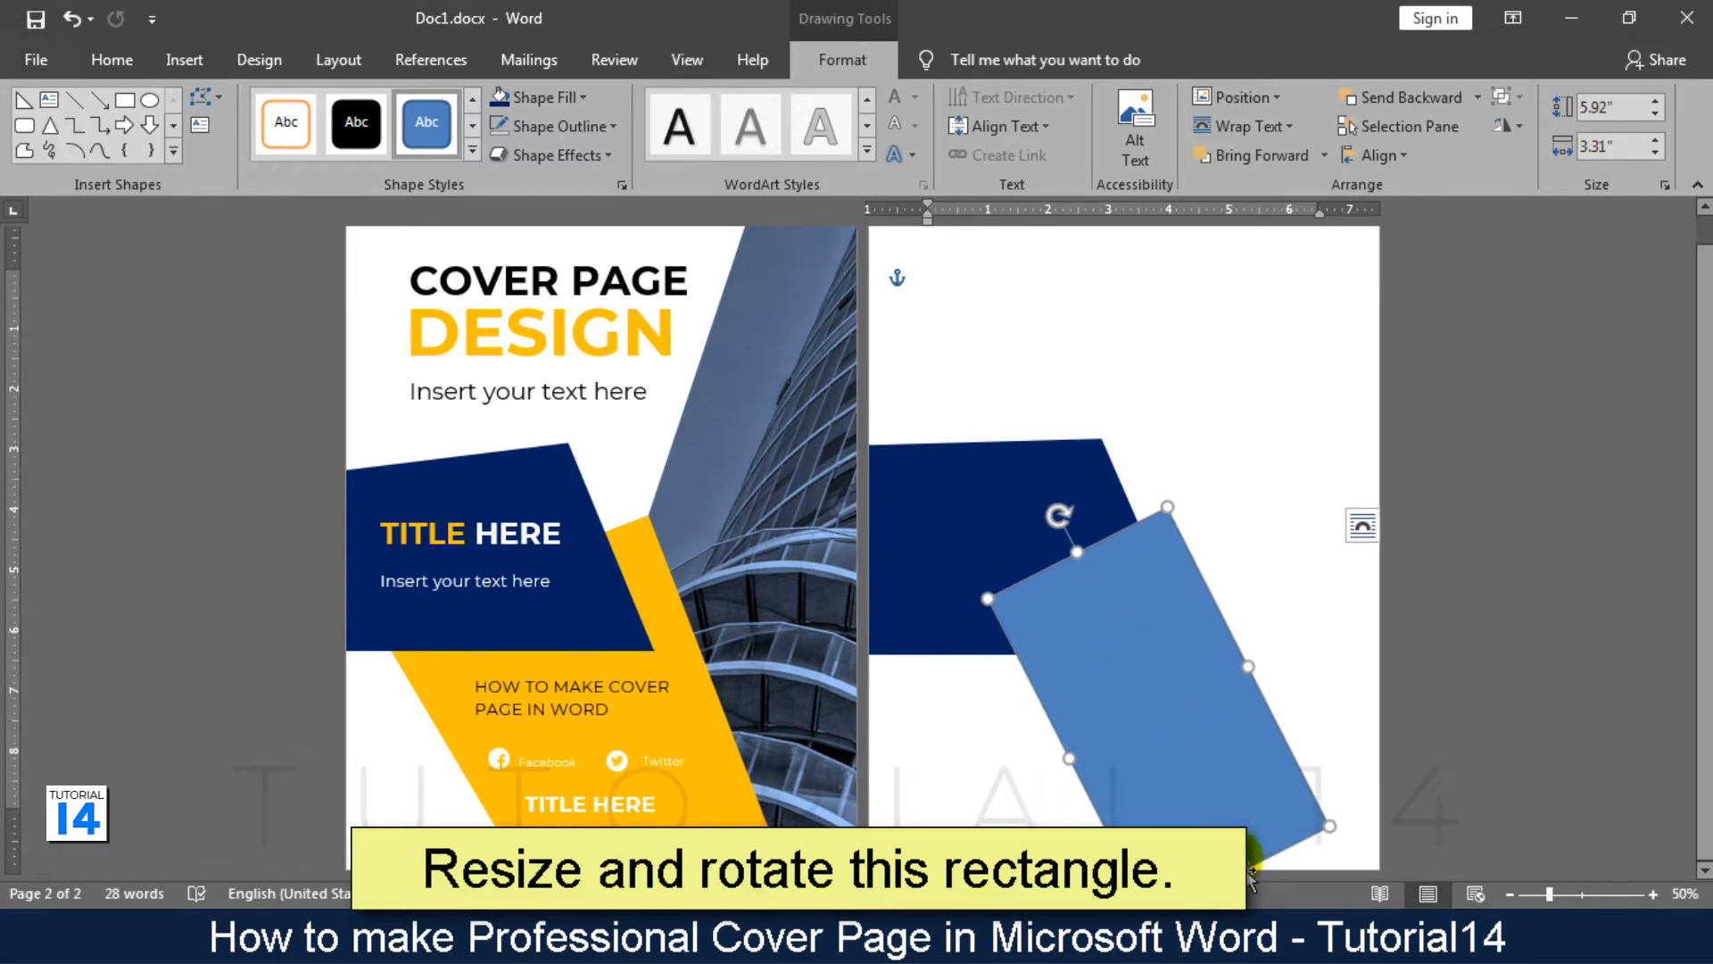
{"action": "left_click_drag", "start_coordinate": [1098, 569], "coordinate": [1004, 473]}
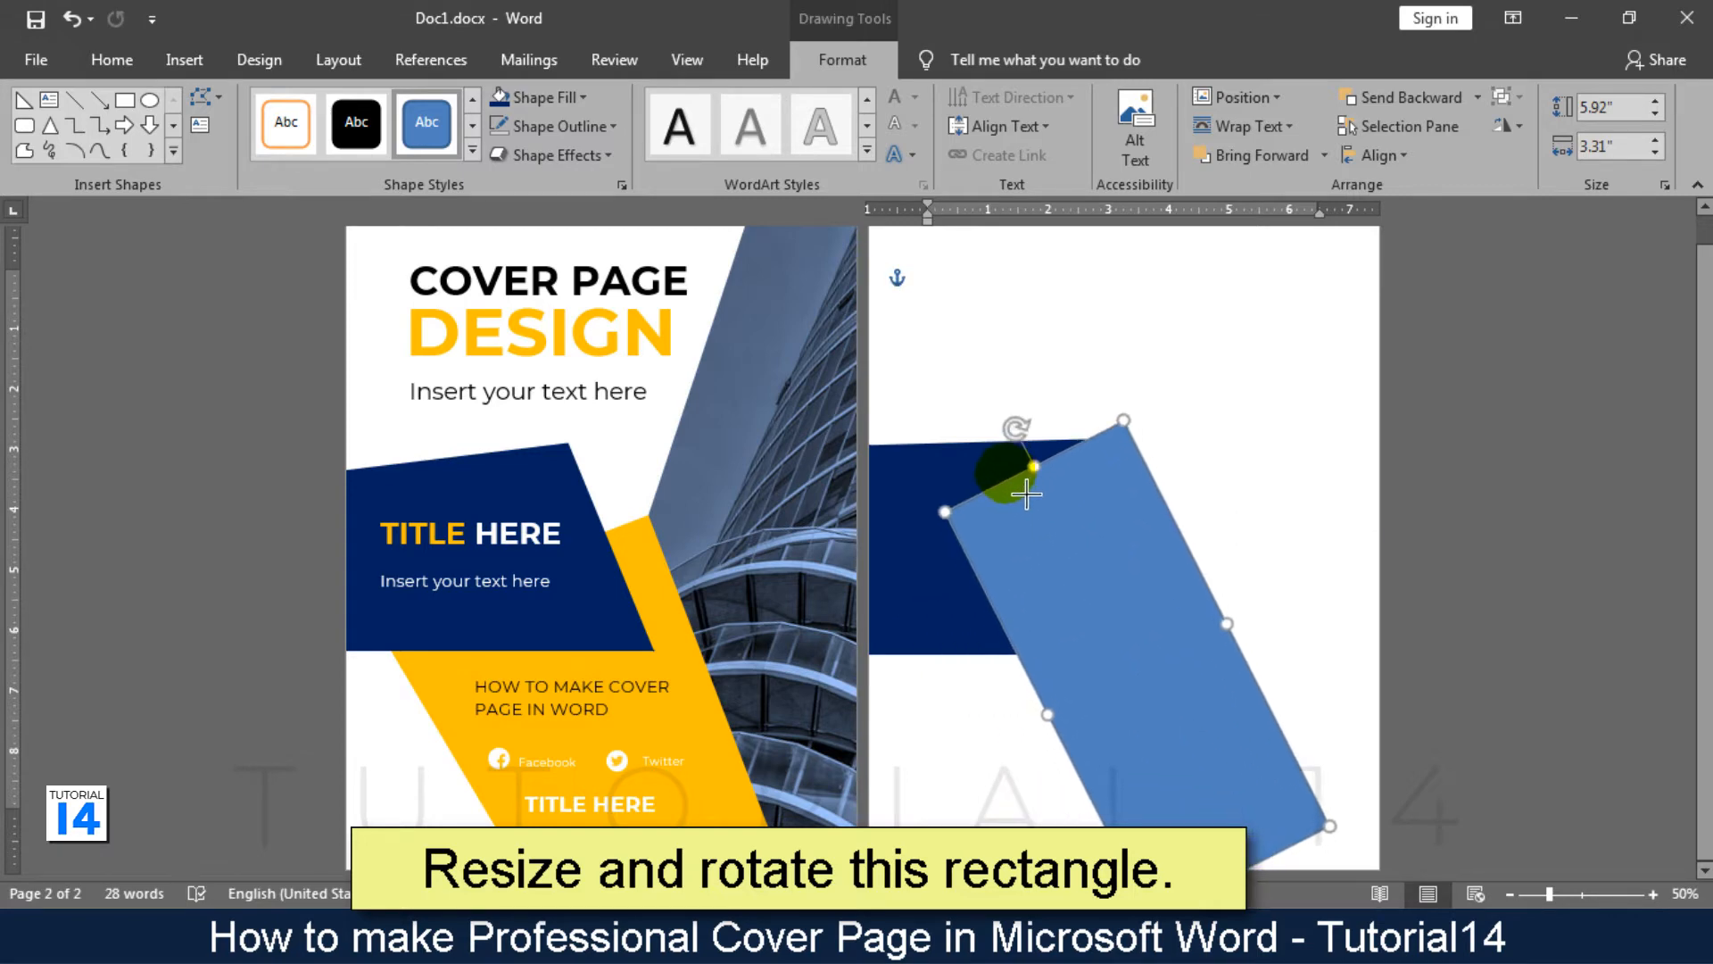
{"action": "left_click_drag", "start_coordinate": [1103, 646], "coordinate": [1114, 685]}
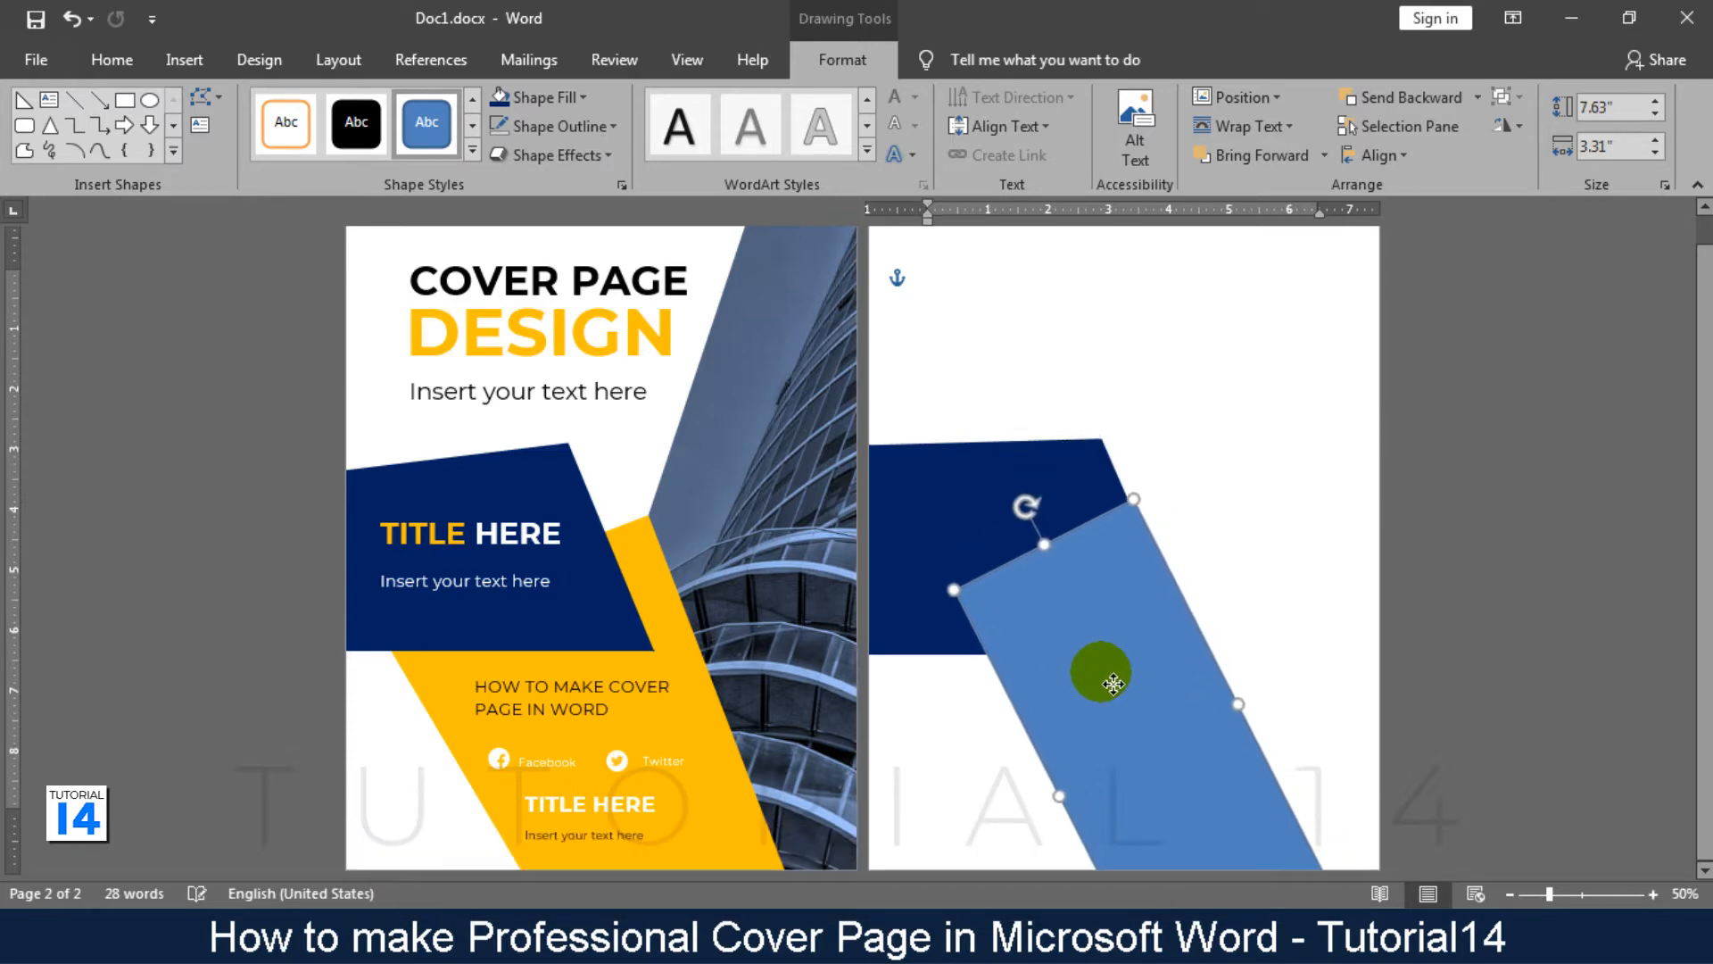
{"action": "left_click_drag", "start_coordinate": [1040, 521], "coordinate": [1056, 494]}
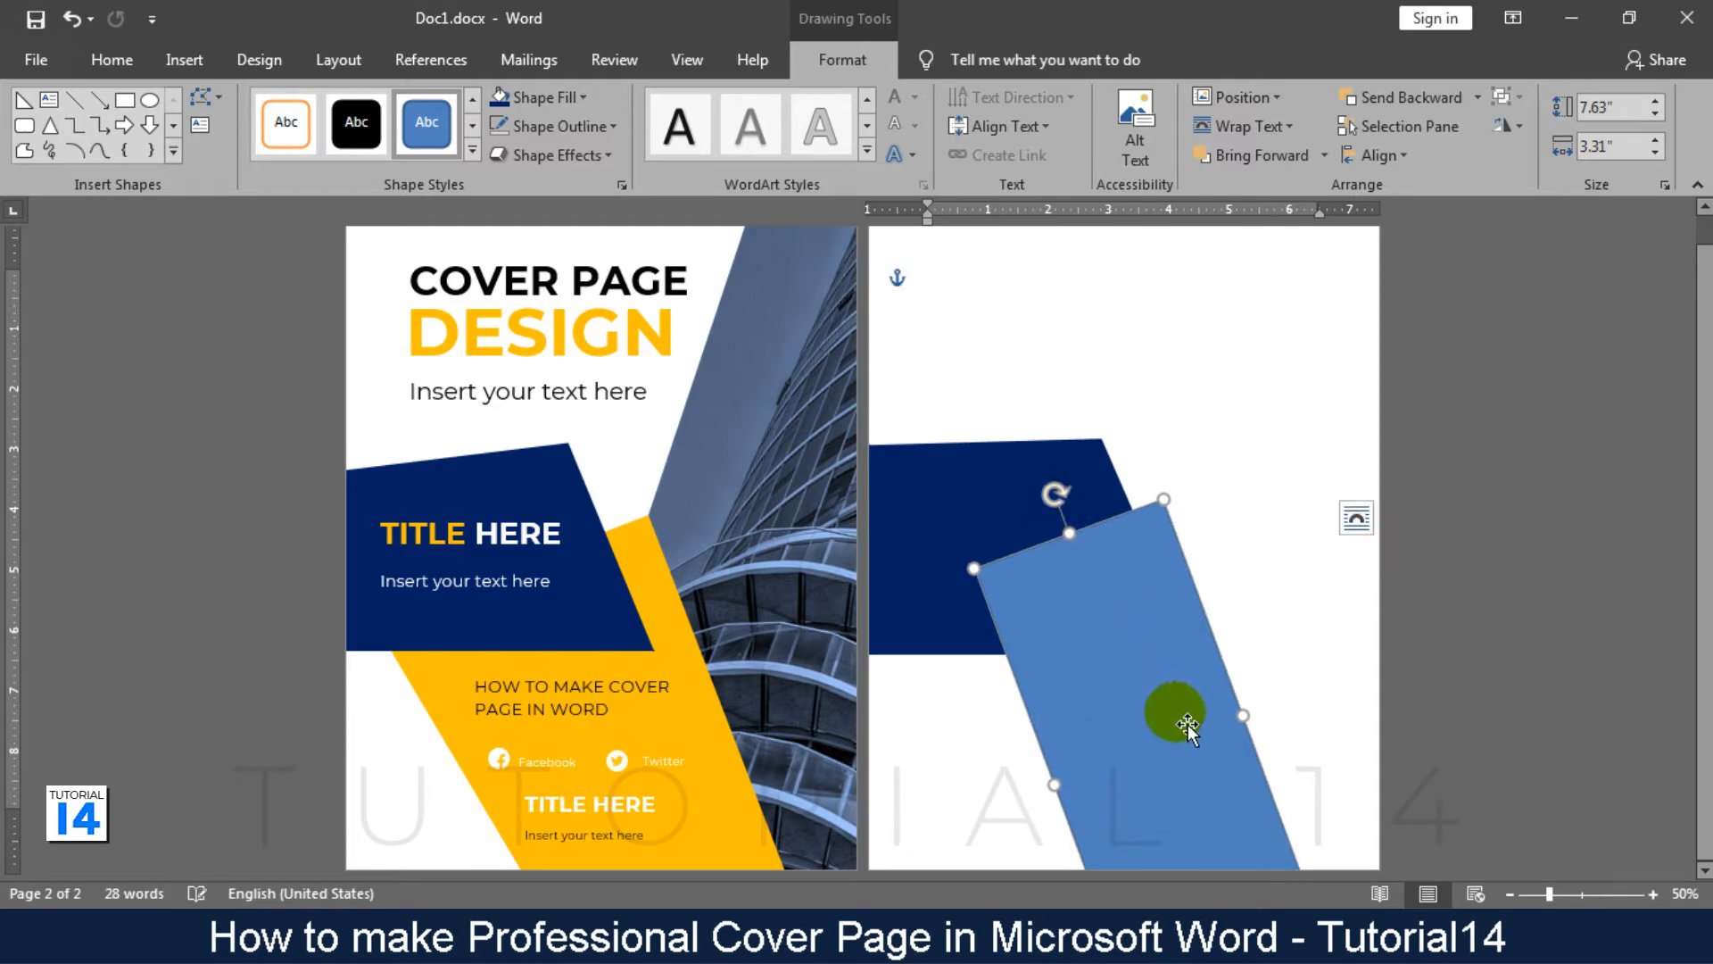
{"action": "left_click_drag", "start_coordinate": [1174, 715], "coordinate": [1201, 728]}
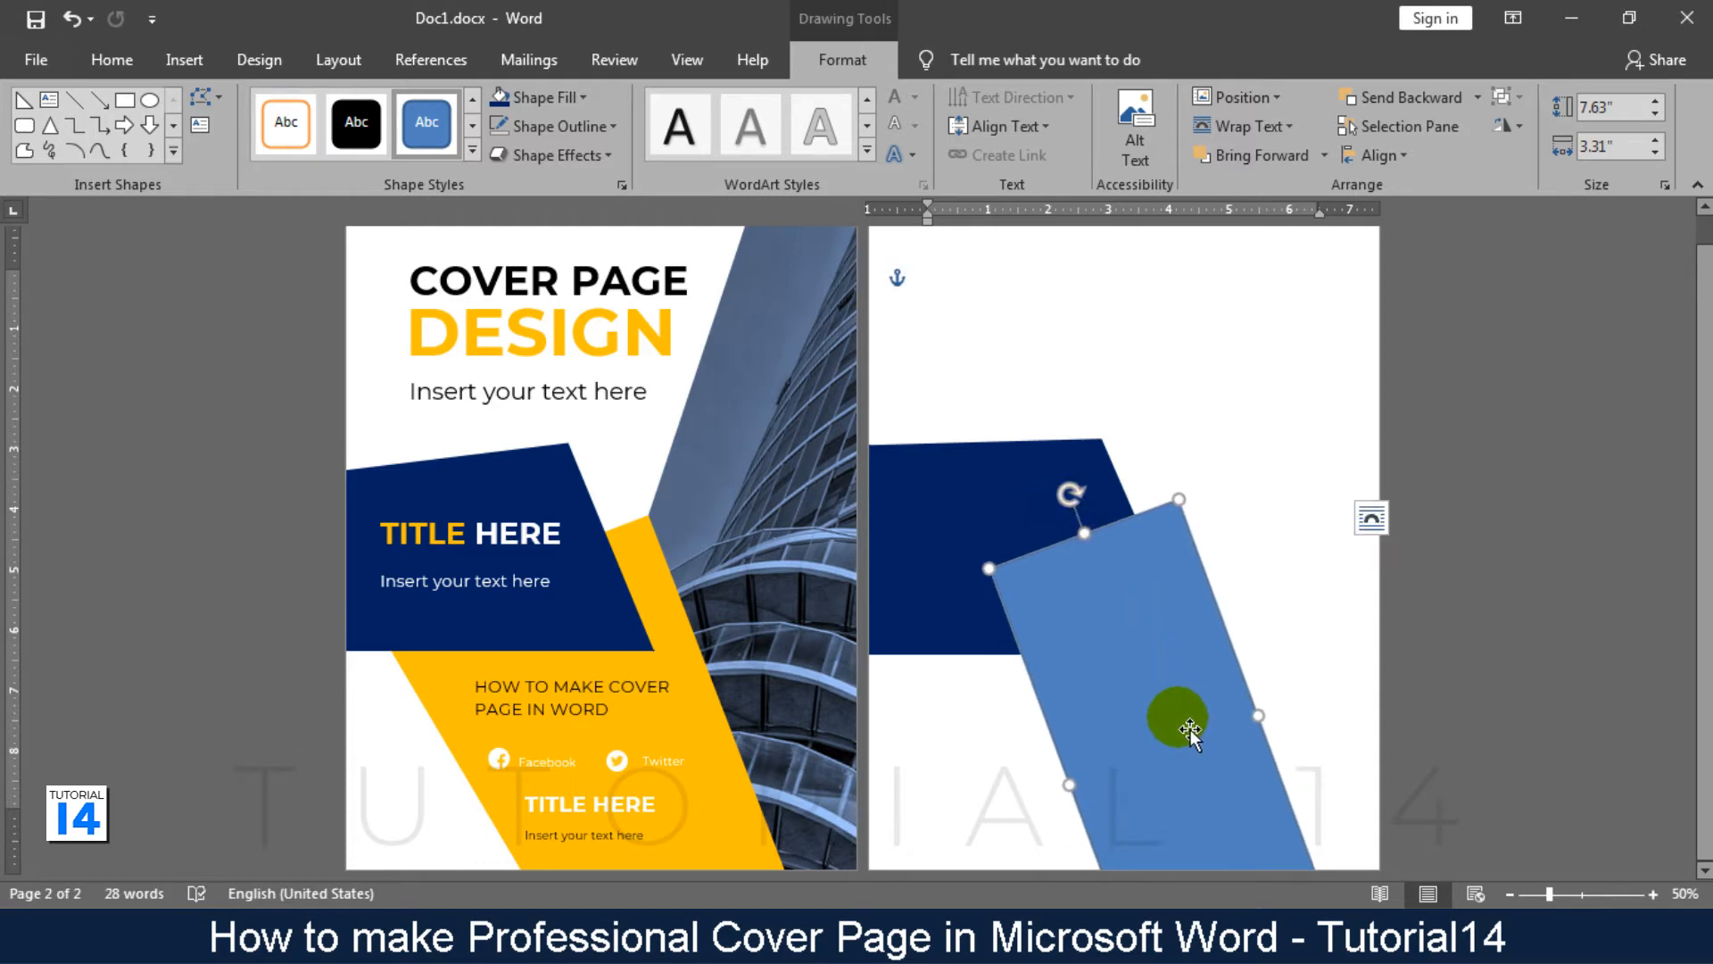
{"action": "mouse_move", "coordinate": [1085, 808]}
{"action": "left_mouse_down"}
{"action": "mouse_move", "coordinate": [1040, 813]}
{"action": "mouse_move", "coordinate": [1073, 816]}
{"action": "left_mouse_up"}
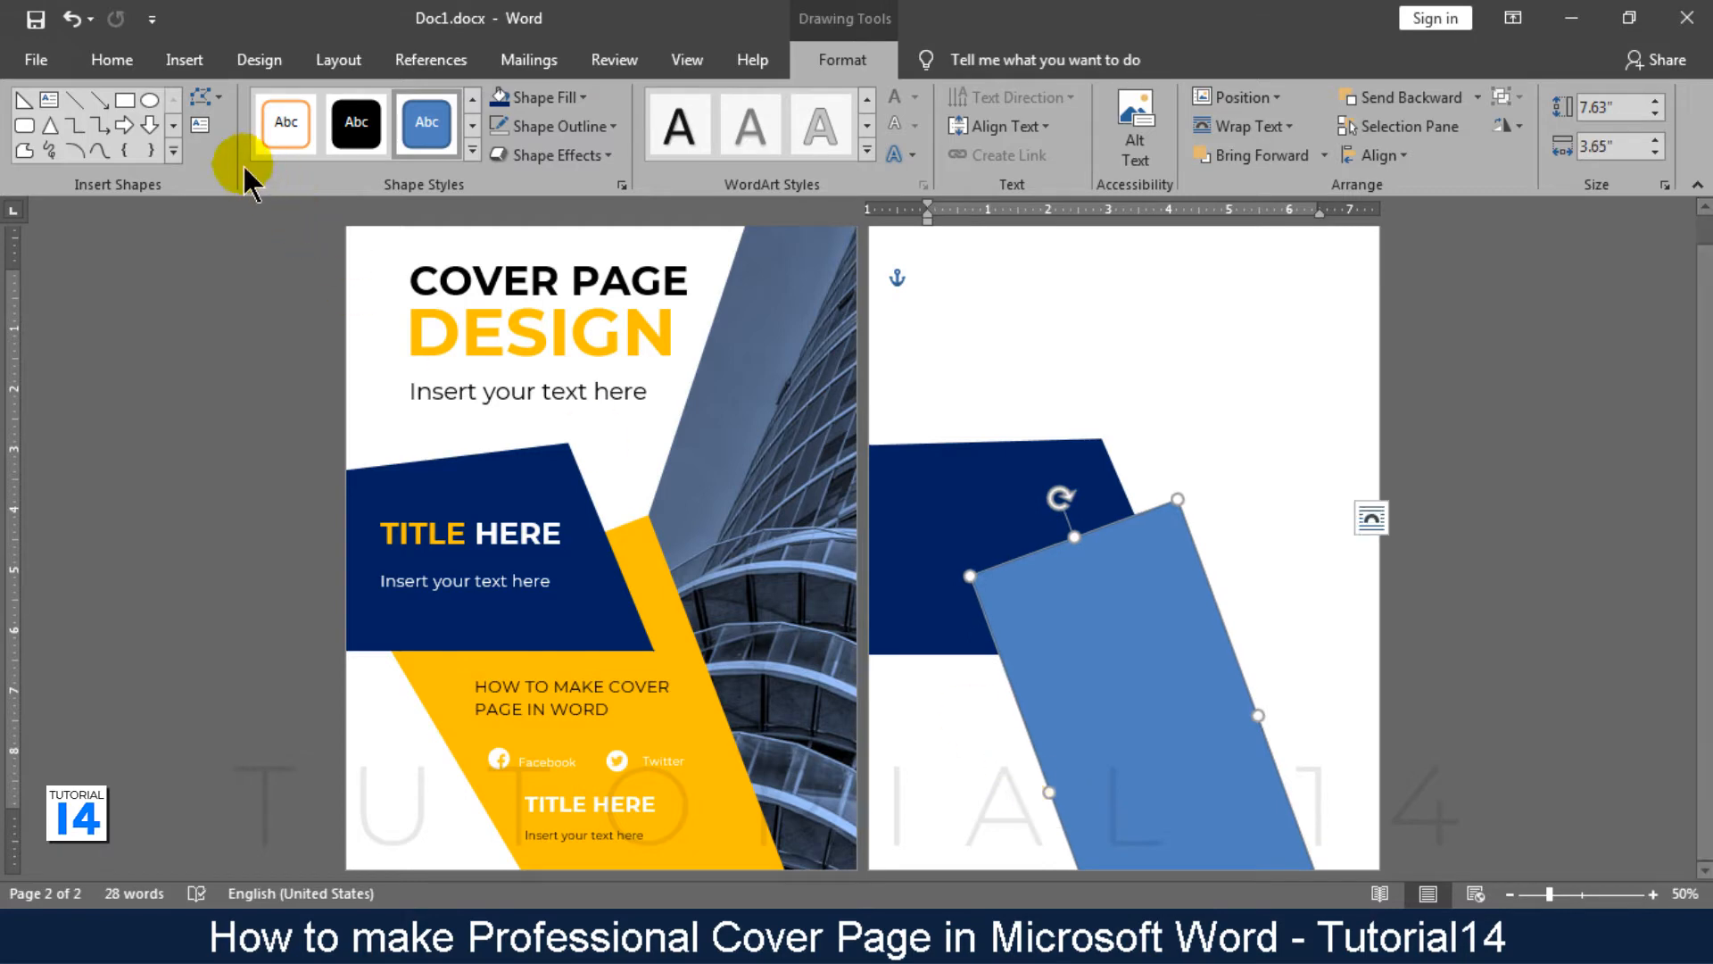
Draw a right triangle about 4.73" high and 1.56" wide beside the tilted rectangle's left edge.
{"action": "left_click", "coordinate": [185, 61]}
{"action": "left_click", "coordinate": [295, 155]}
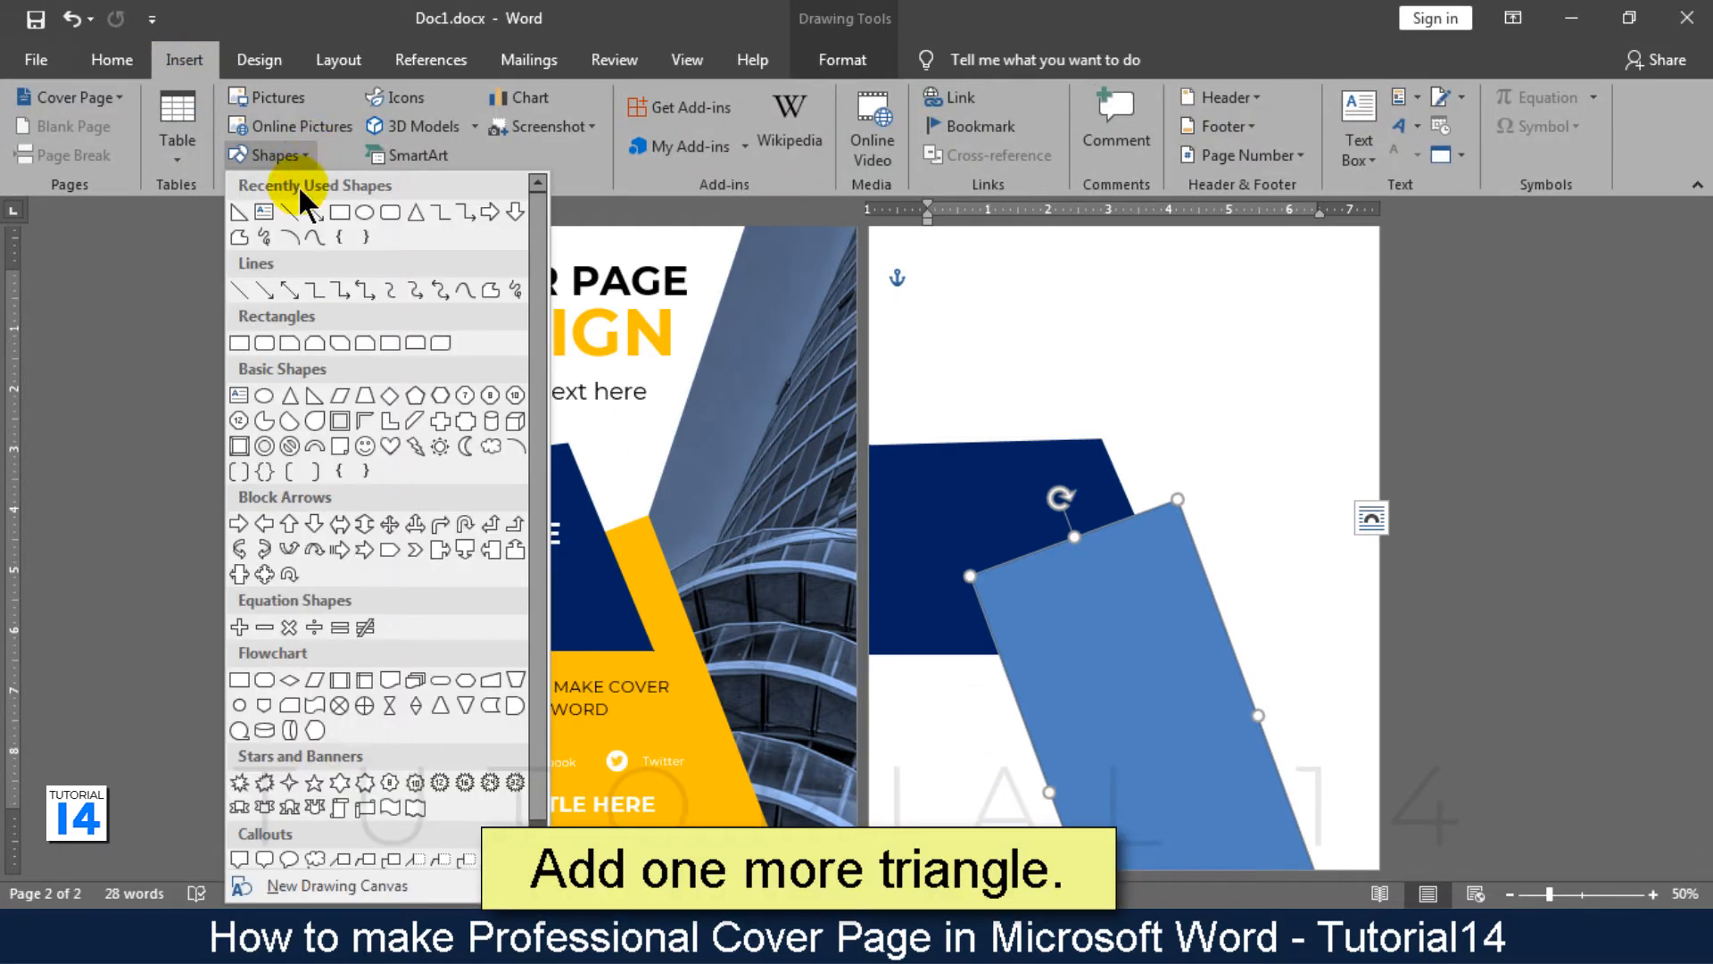
{"action": "left_click", "coordinate": [312, 397]}
{"action": "left_click_drag", "start_coordinate": [928, 531], "coordinate": [1022, 813]}
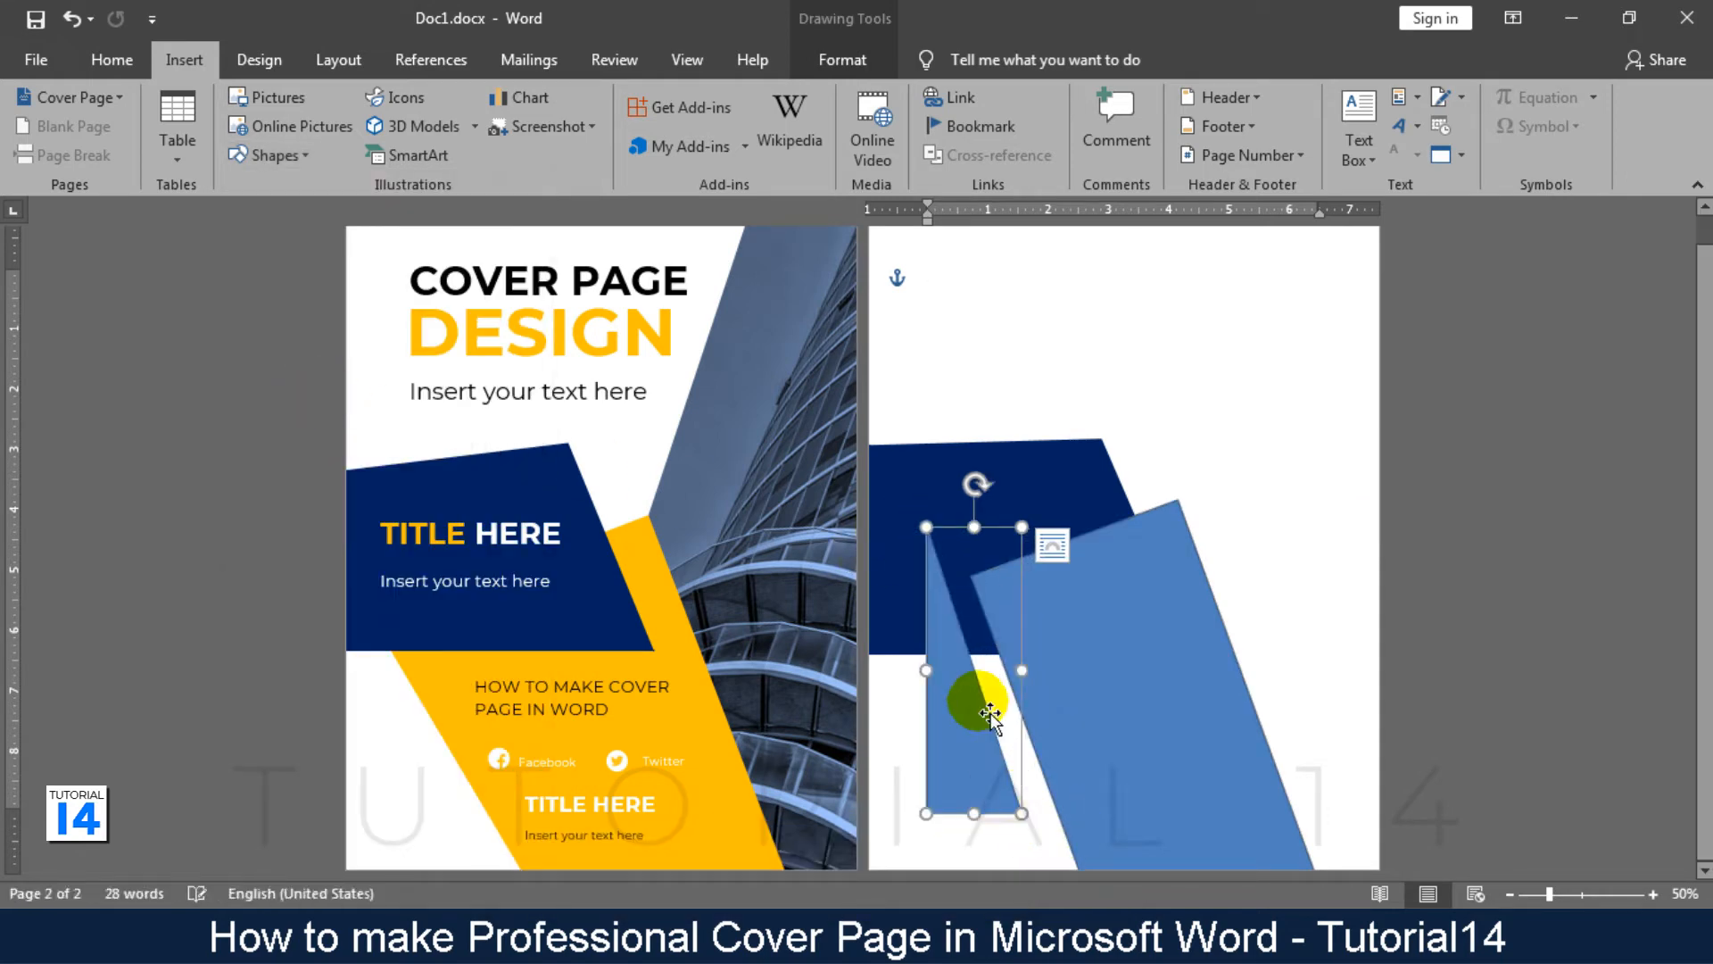
Turn the narrow right triangle upside down and tilt it parallel to the rectangle's left edge.
{"action": "left_click_drag", "start_coordinate": [977, 489], "coordinate": [1024, 850]}
{"action": "left_click_drag", "start_coordinate": [988, 568], "coordinate": [982, 631]}
{"action": "left_click_drag", "start_coordinate": [1003, 699], "coordinate": [1035, 715]}
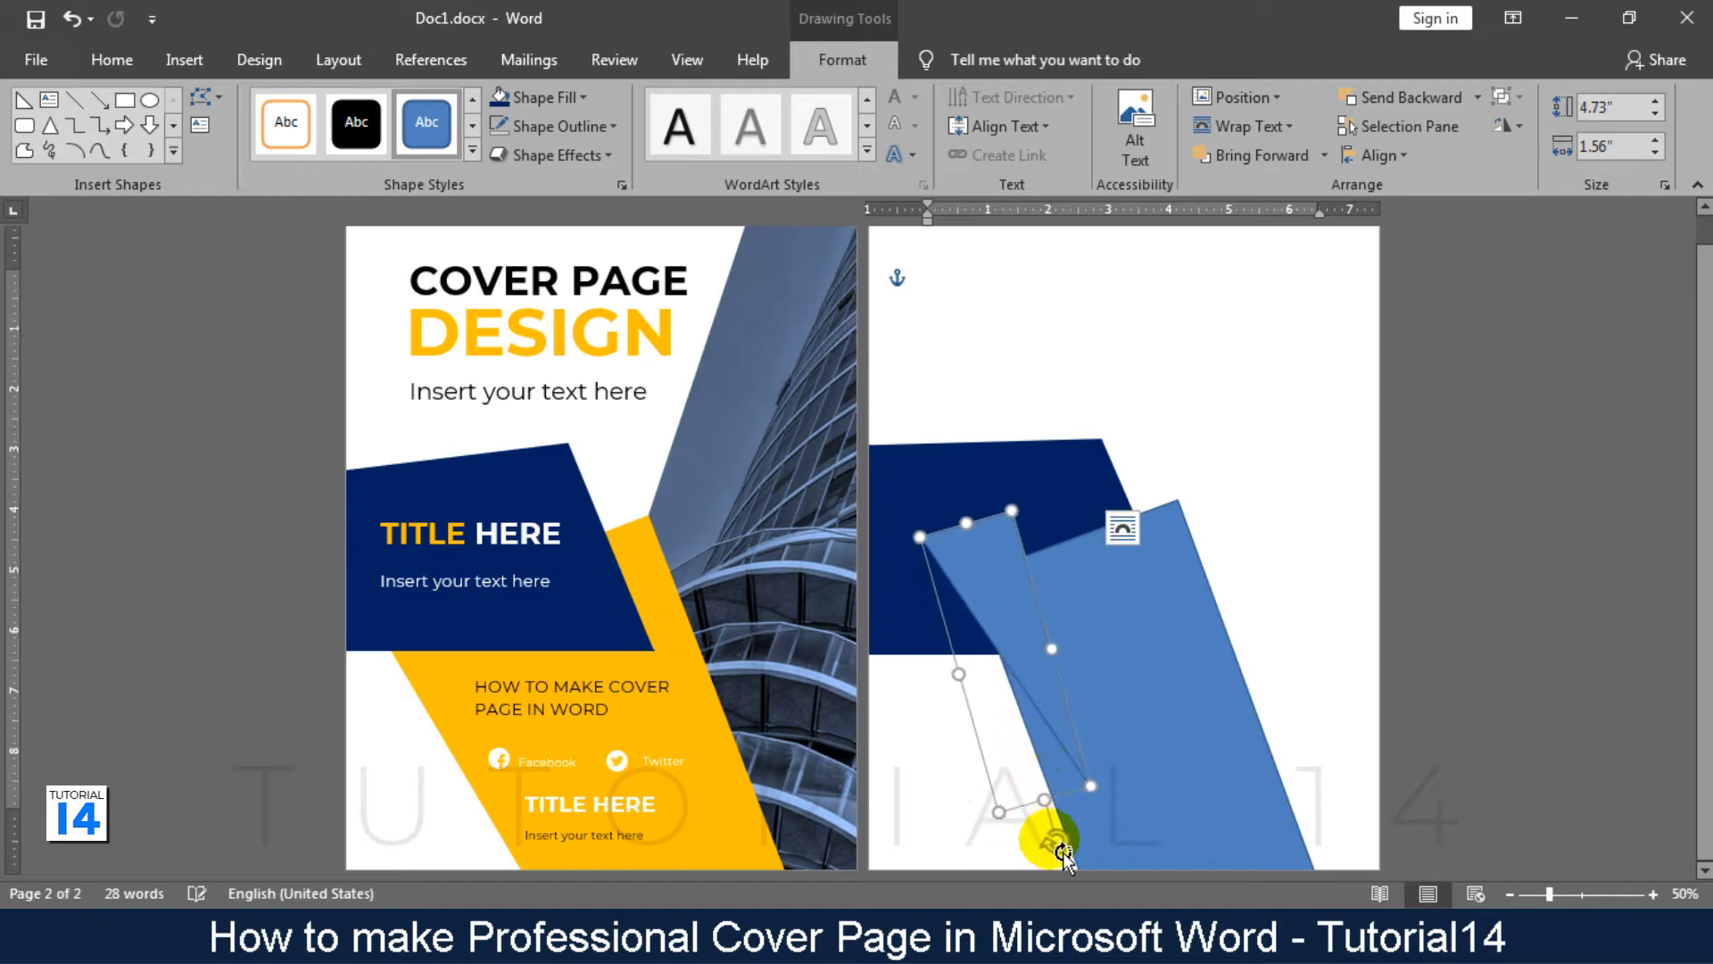
{"action": "left_click_drag", "start_coordinate": [1067, 854], "coordinate": [1084, 852]}
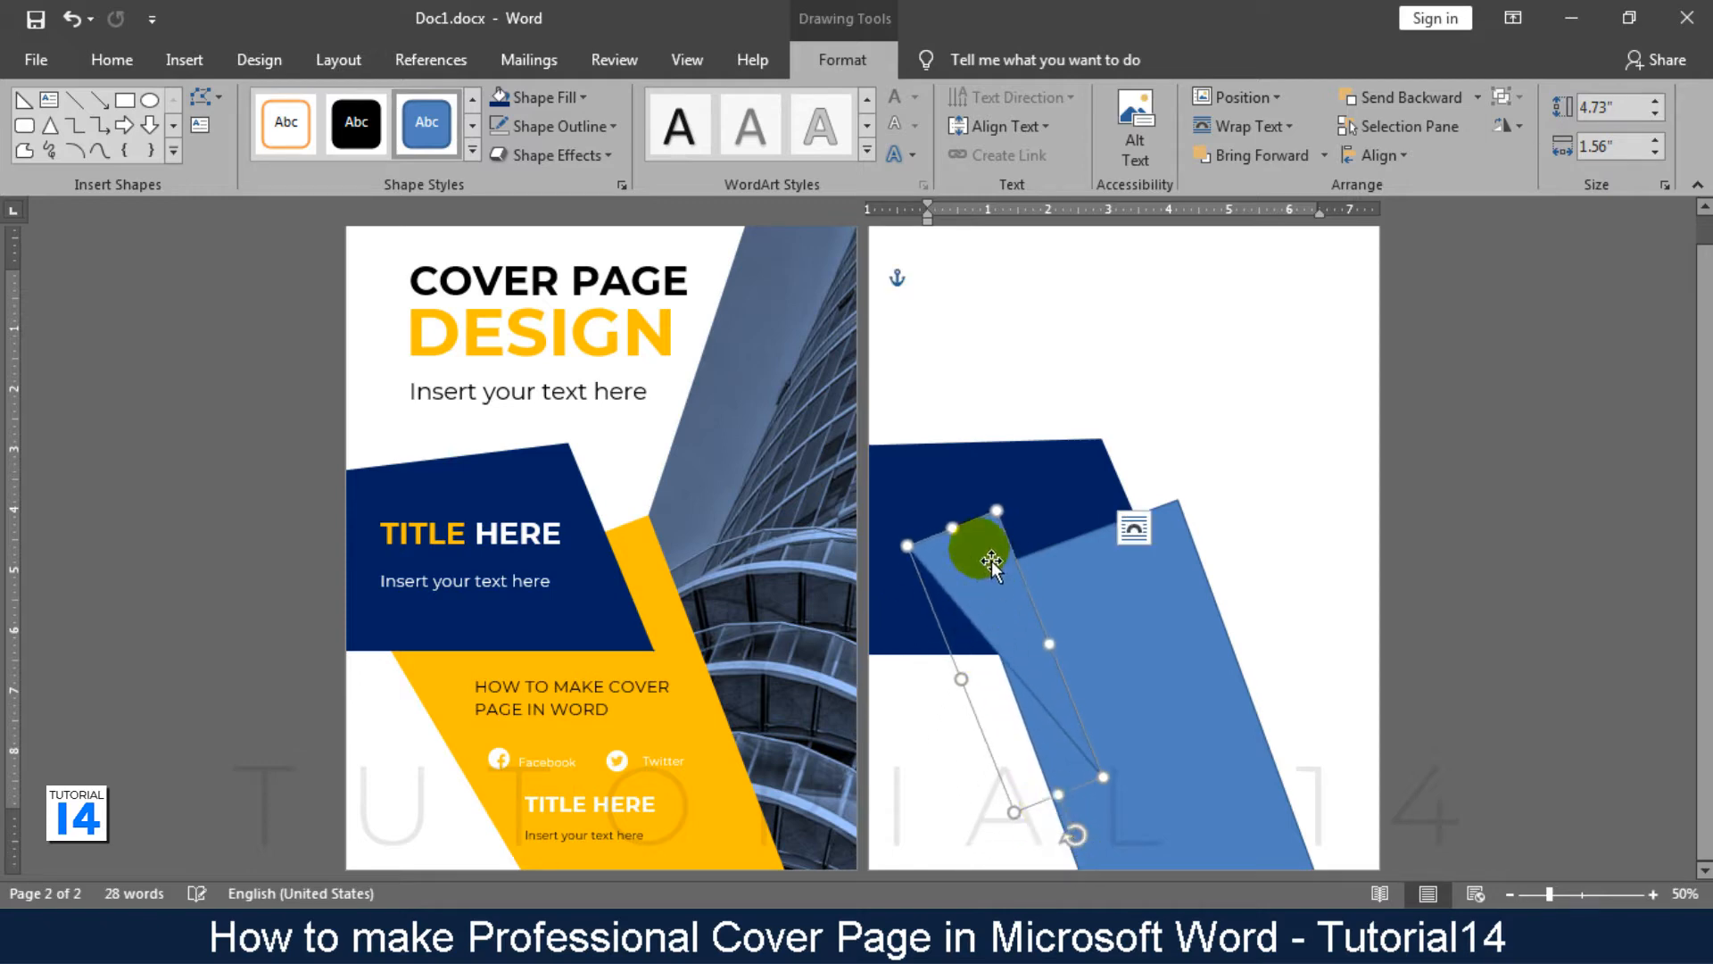
{"action": "mouse_move", "coordinate": [987, 559]}
{"action": "left_mouse_down"}
{"action": "mouse_move", "coordinate": [987, 618]}
{"action": "mouse_move", "coordinate": [1014, 592]}
{"action": "mouse_move", "coordinate": [998, 532]}
{"action": "left_mouse_up"}
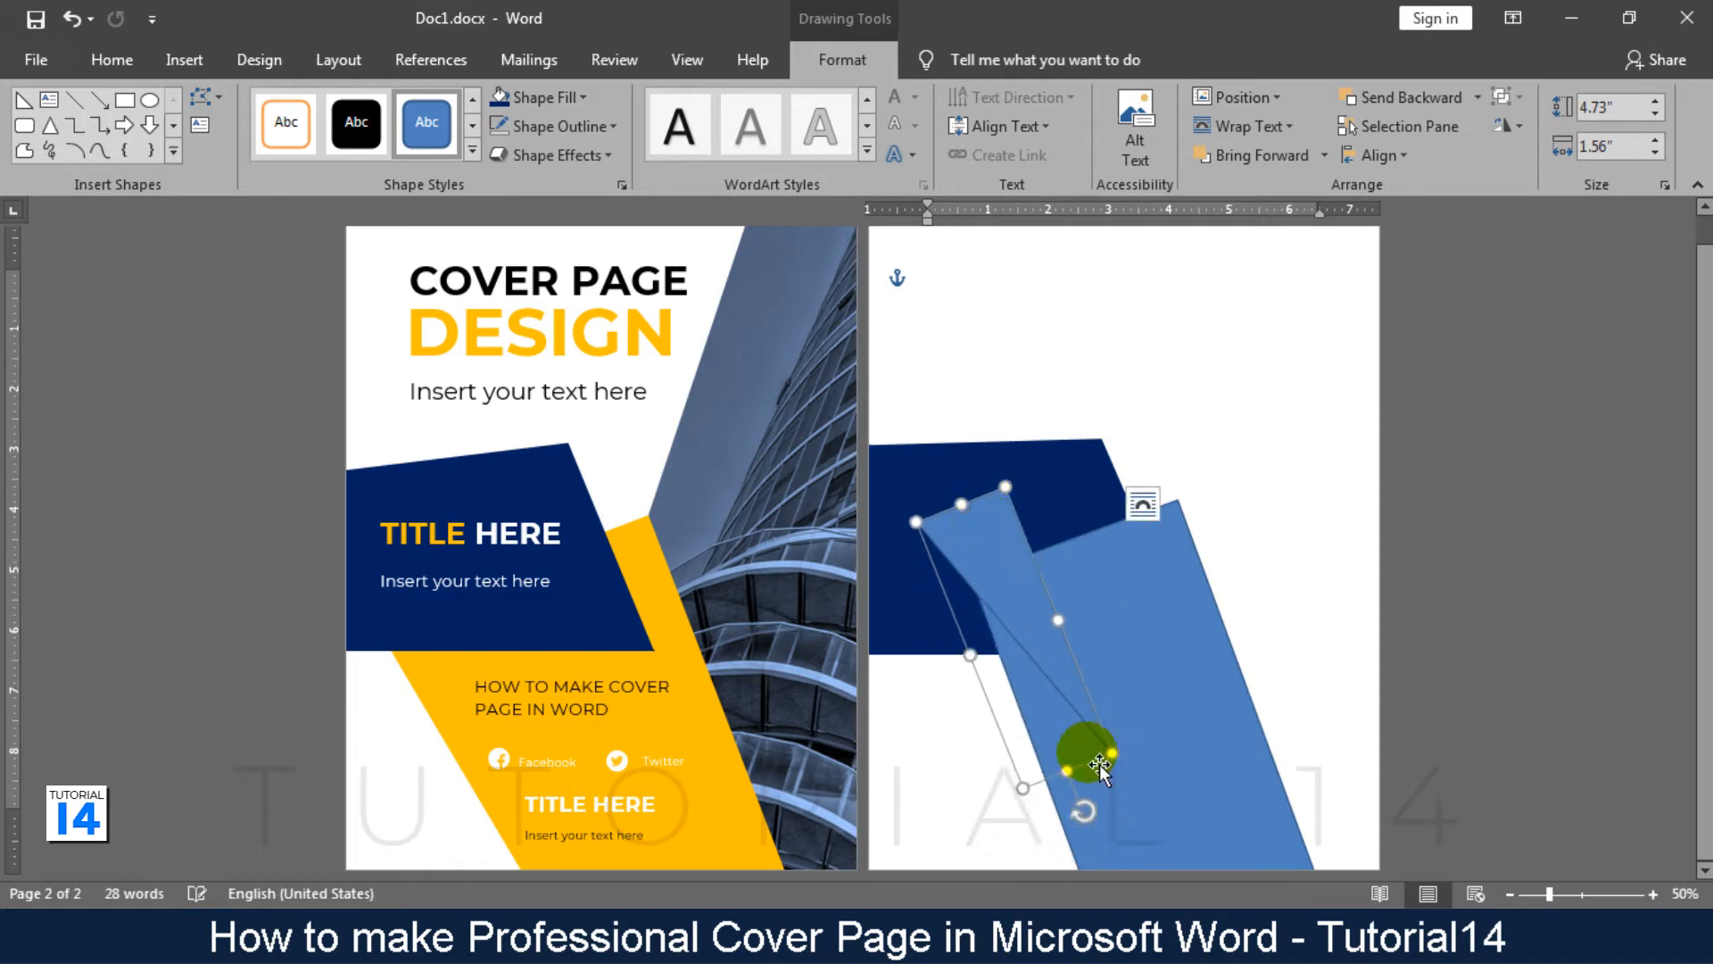
{"action": "left_click_drag", "start_coordinate": [1096, 825], "coordinate": [1093, 830]}
Move the narrow triangle flush against the rectangle's left edge and lengthen it to about 7.09".
{"action": "left_click_drag", "start_coordinate": [1006, 574], "coordinate": [1004, 670]}
{"action": "left_click_drag", "start_coordinate": [1042, 853], "coordinate": [1078, 903]}
{"action": "left_click", "coordinate": [1510, 893]}
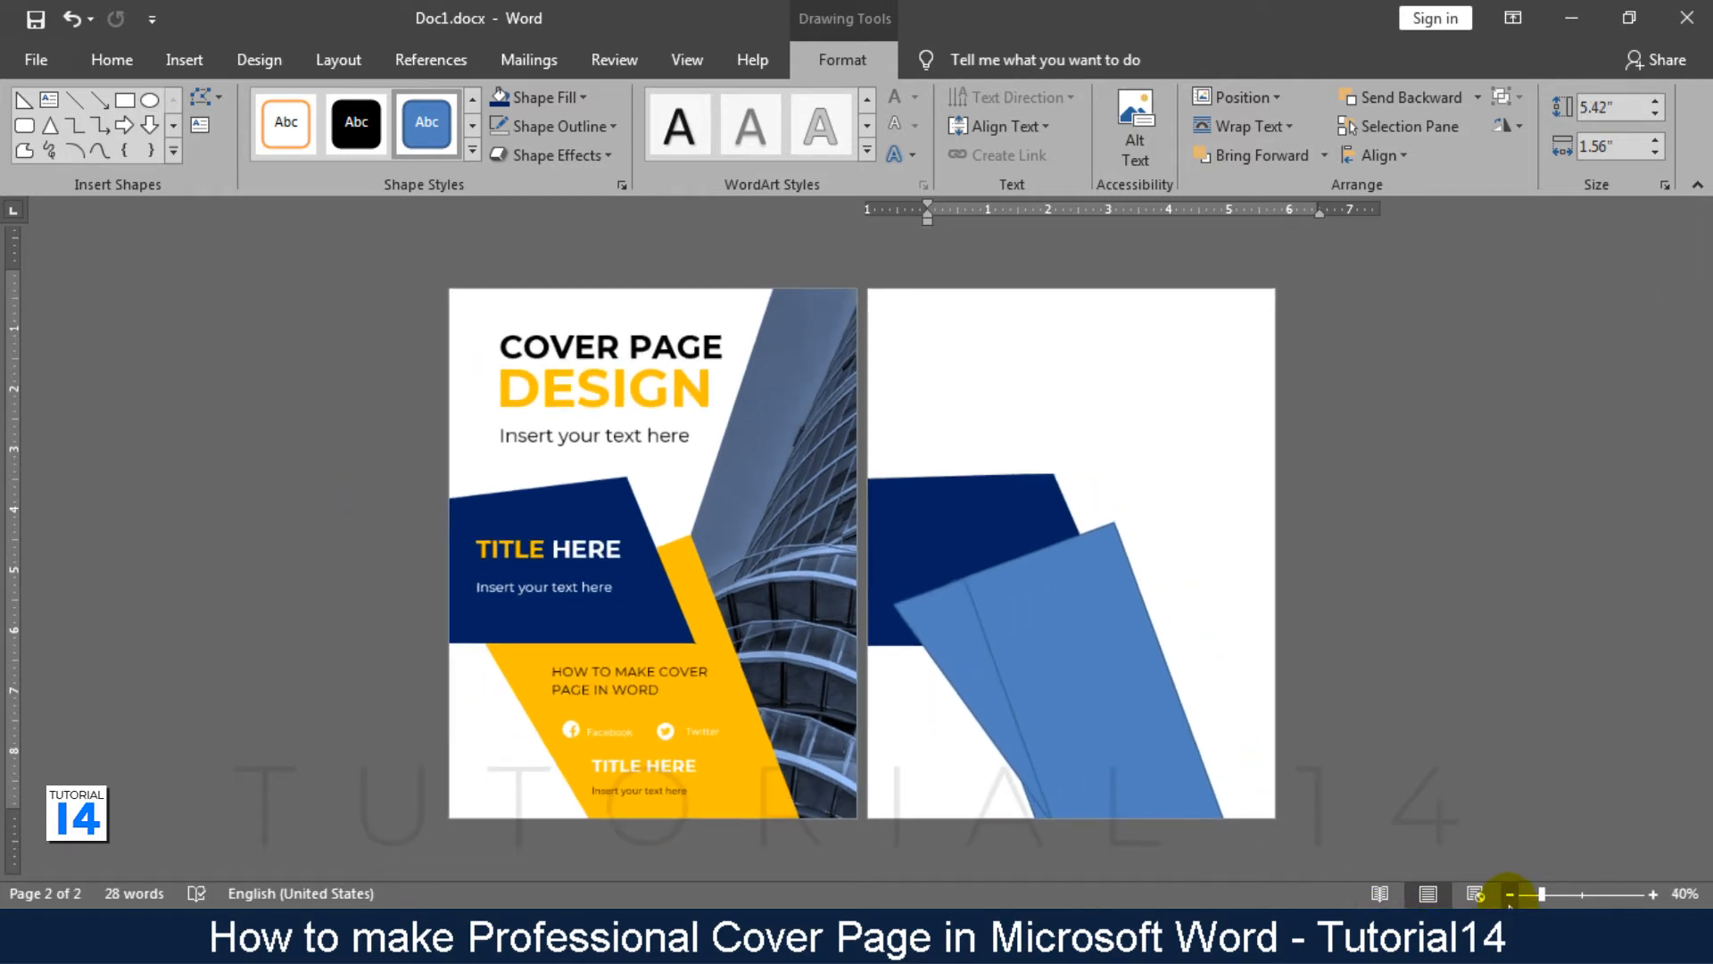
{"action": "left_click_drag", "start_coordinate": [988, 700], "coordinate": [1025, 784]}
{"action": "left_click_drag", "start_coordinate": [991, 604], "coordinate": [994, 748]}
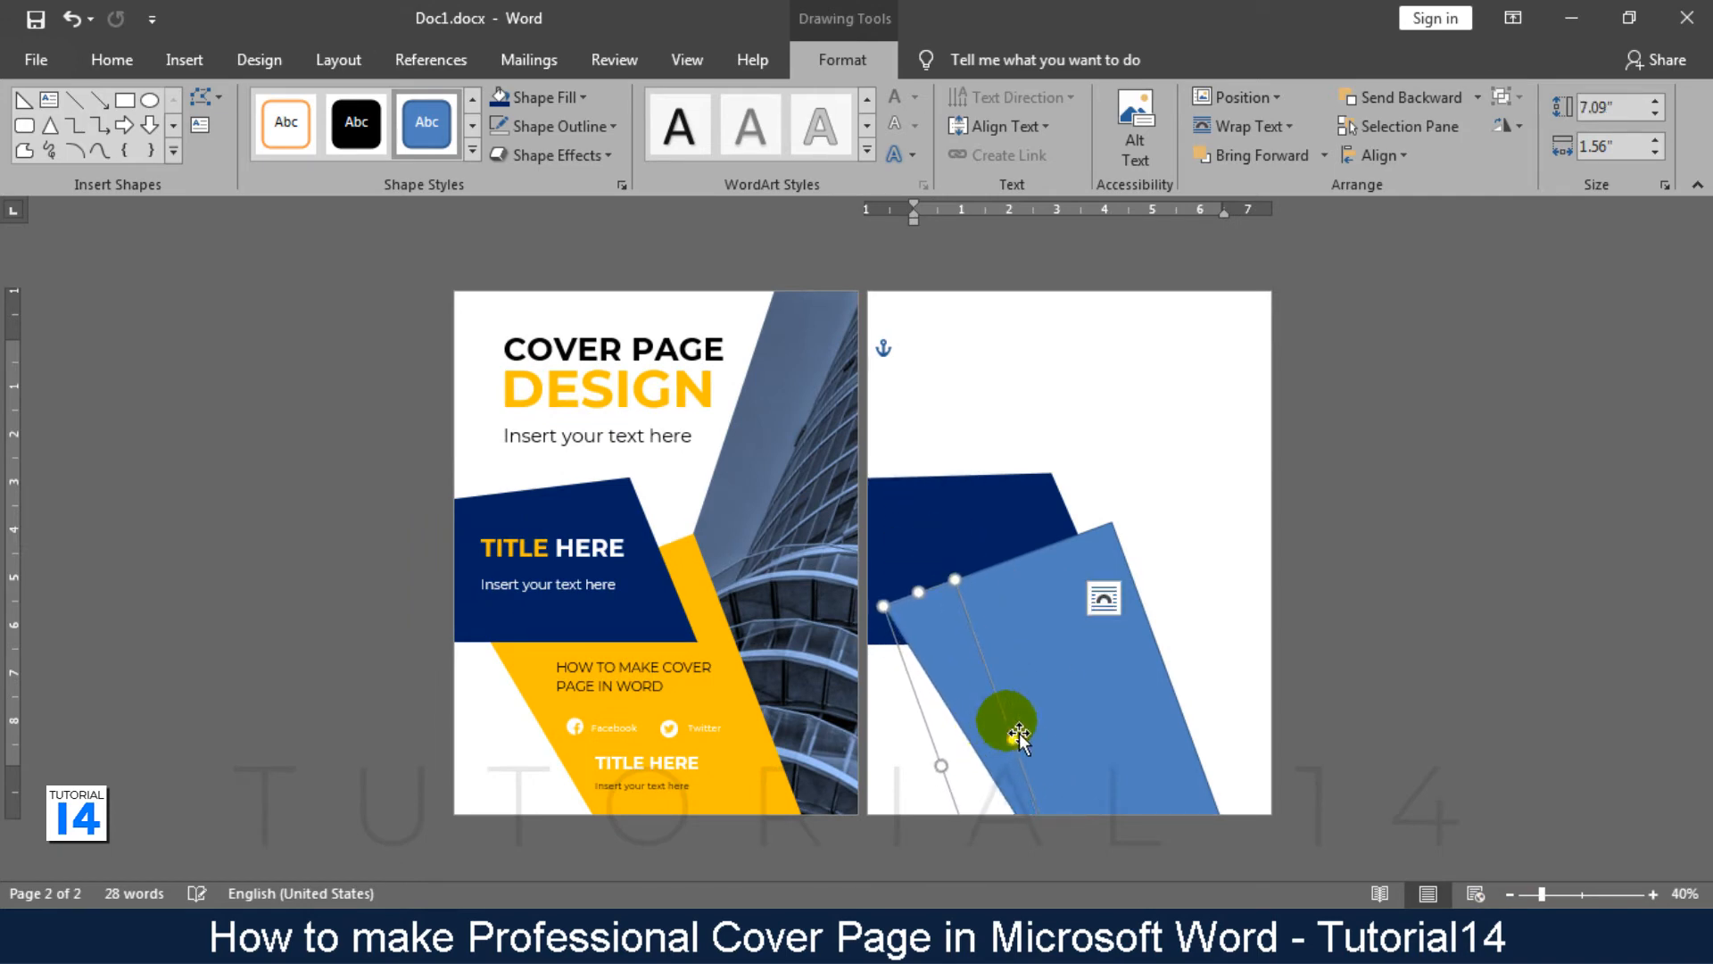
{"action": "left_click_drag", "start_coordinate": [1051, 723], "coordinate": [1045, 720]}
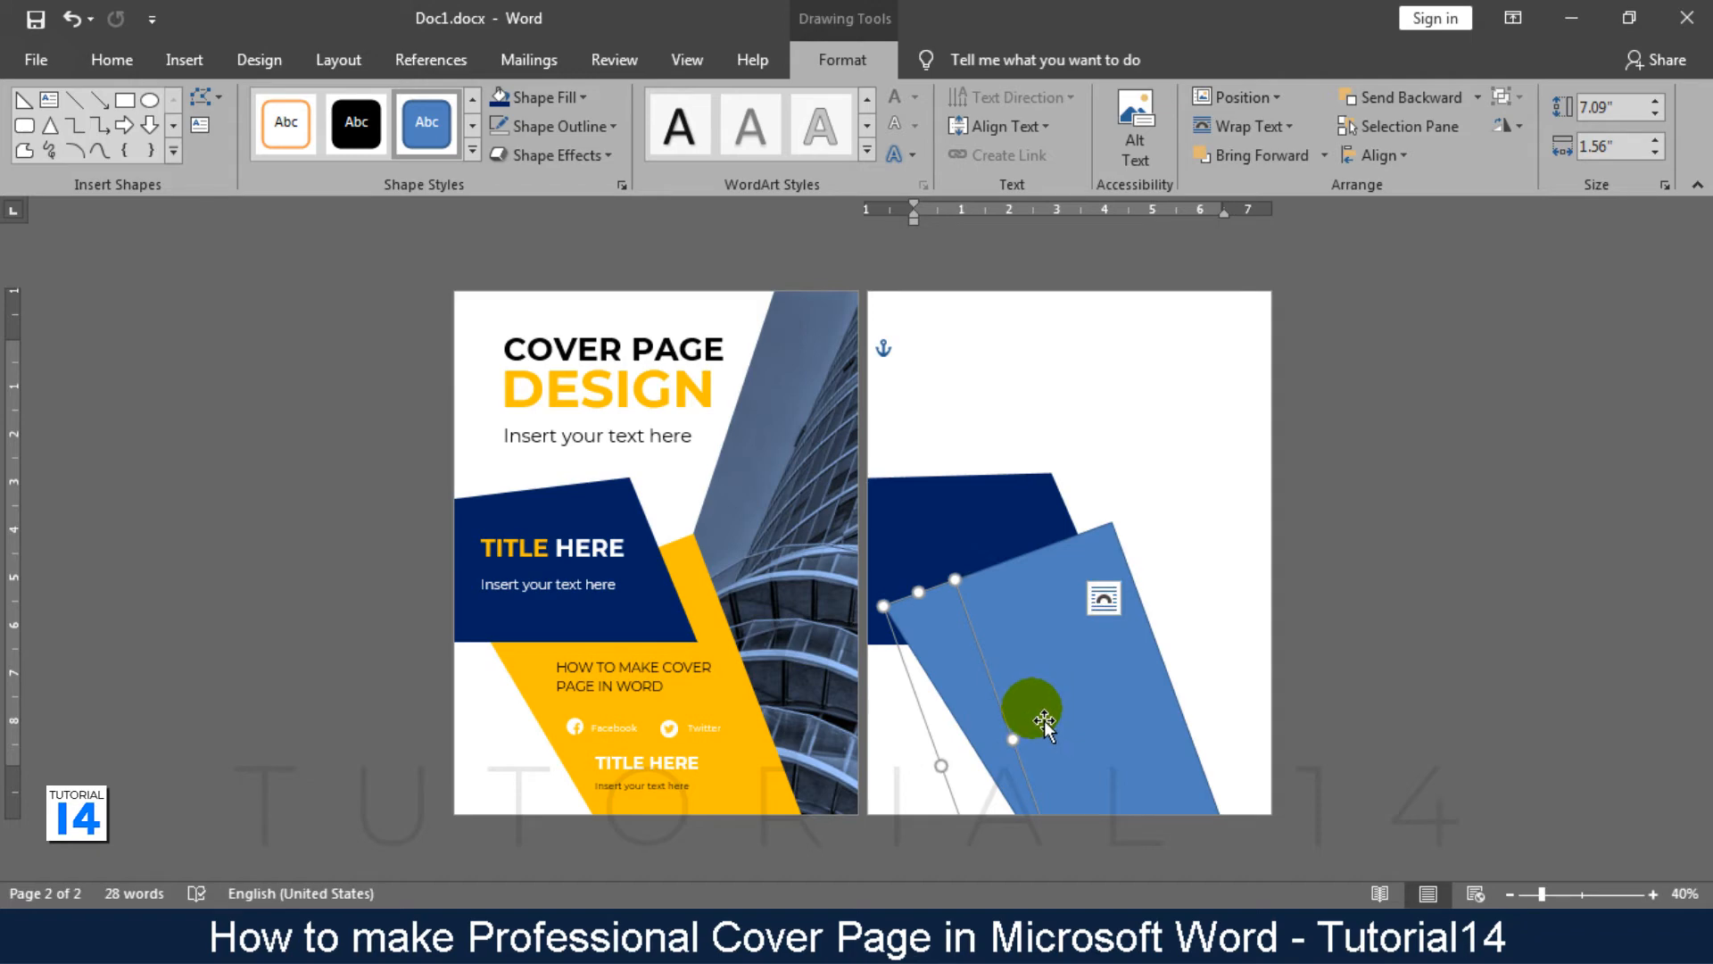
{"action": "left_click", "coordinate": [1365, 678]}
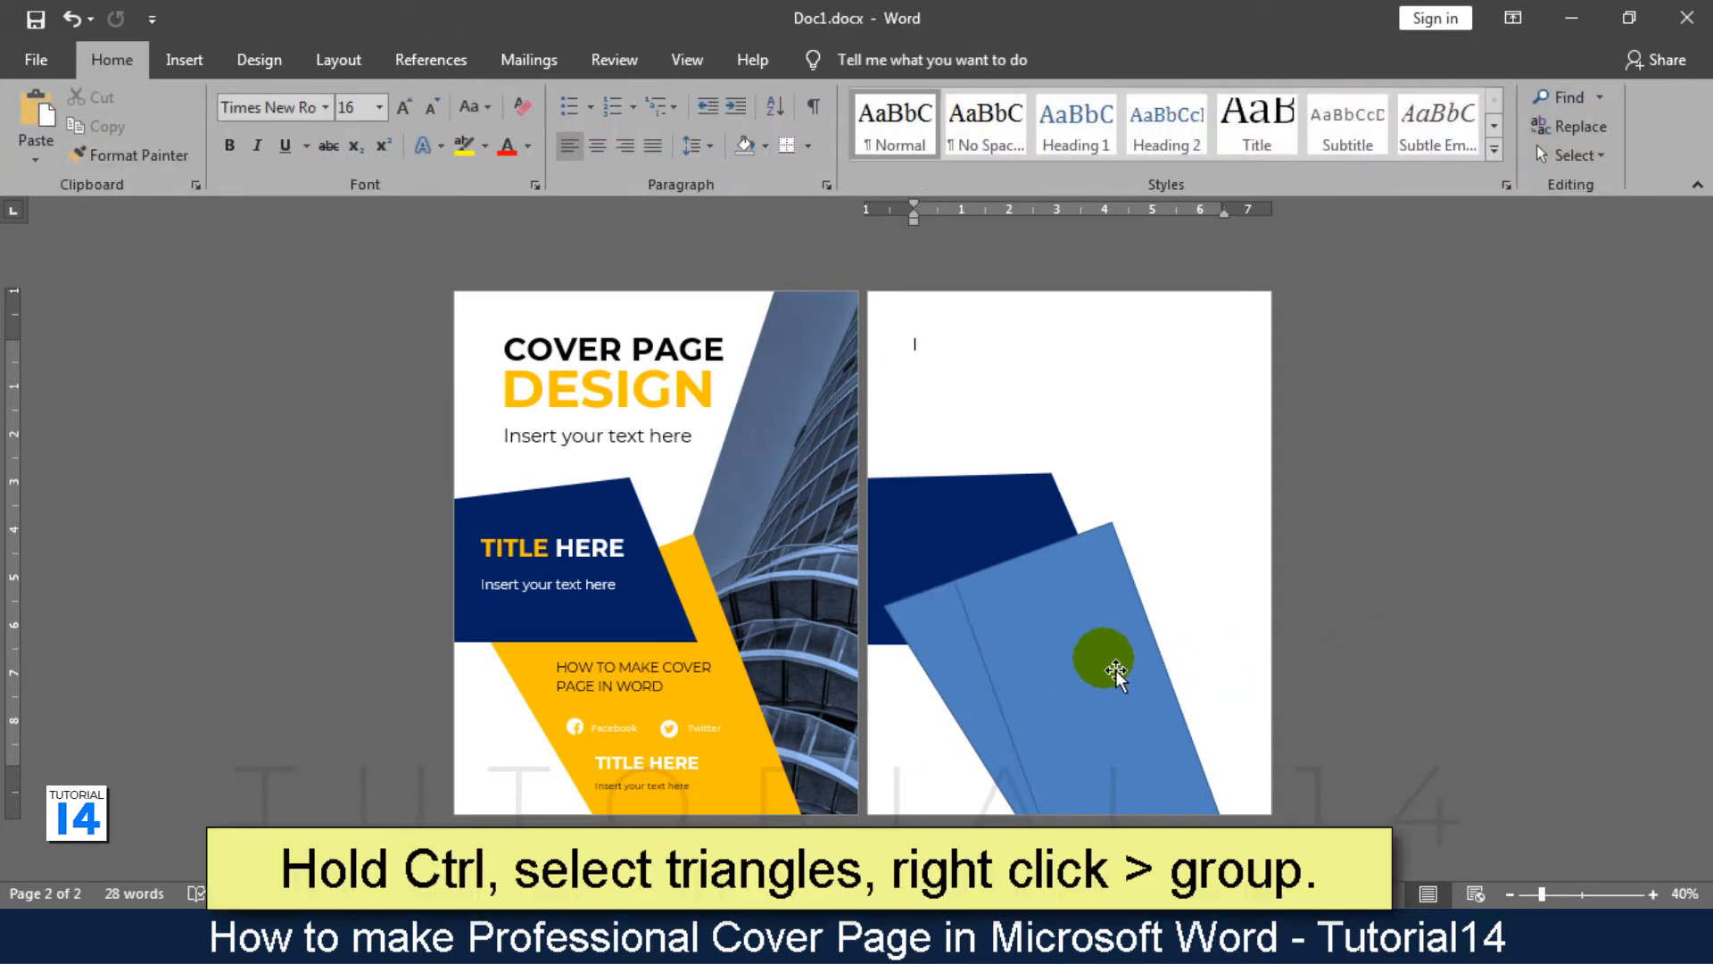
Group the tilted rectangle with the narrow triangle beside it.
{"action": "left_click", "coordinate": [1116, 676]}
{"action": "left_click", "coordinate": [960, 688], "text": "ctrl"}
{"action": "right_click", "coordinate": [948, 677]}
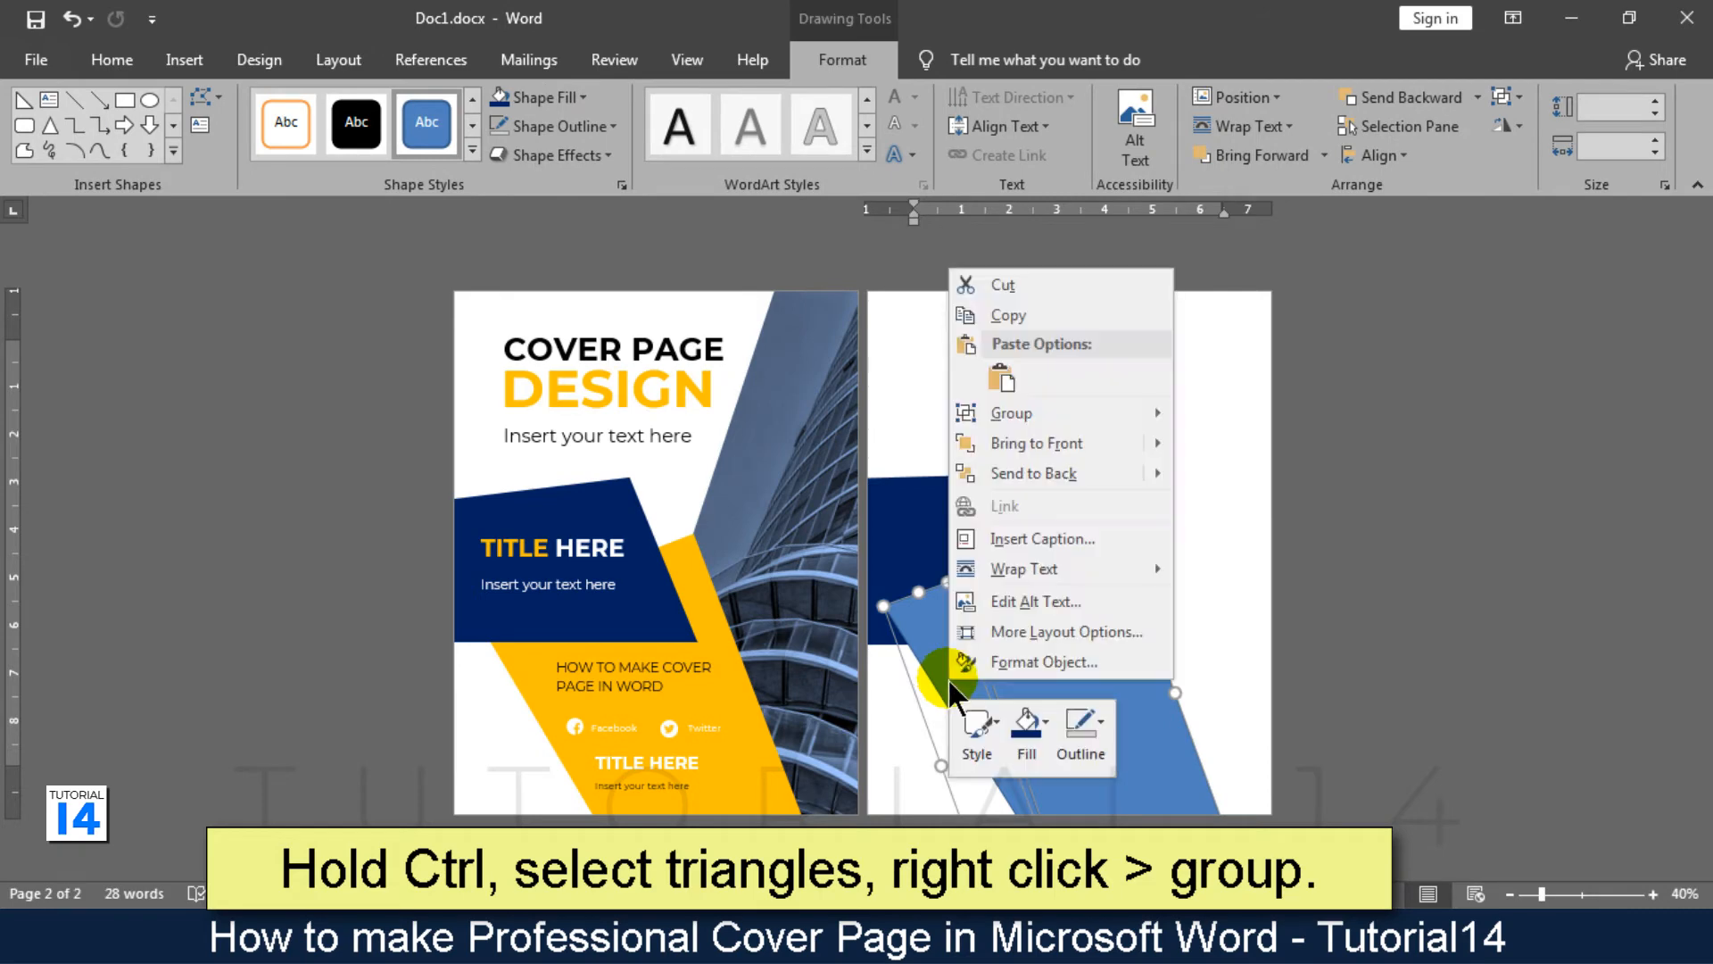
{"action": "left_click", "coordinate": [1232, 415]}
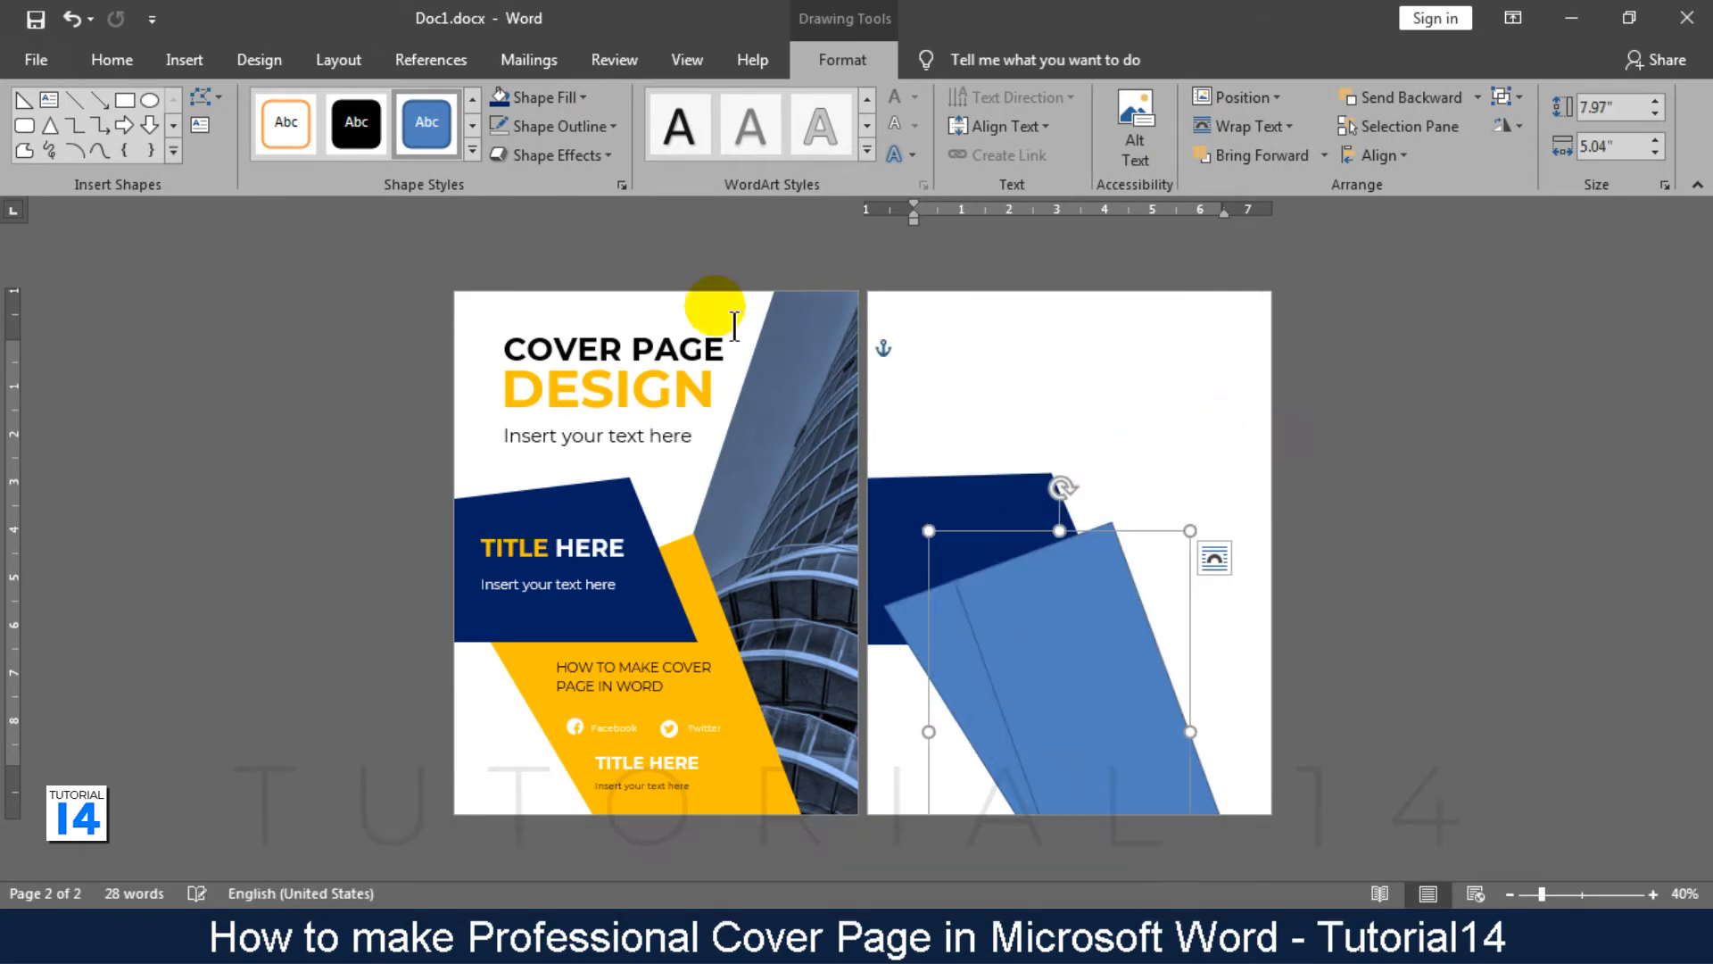
Fill the rectangle-and-triangle group with orange and remove its outline.
{"action": "left_click", "coordinate": [566, 97]}
{"action": "left_click", "coordinate": [547, 292]}
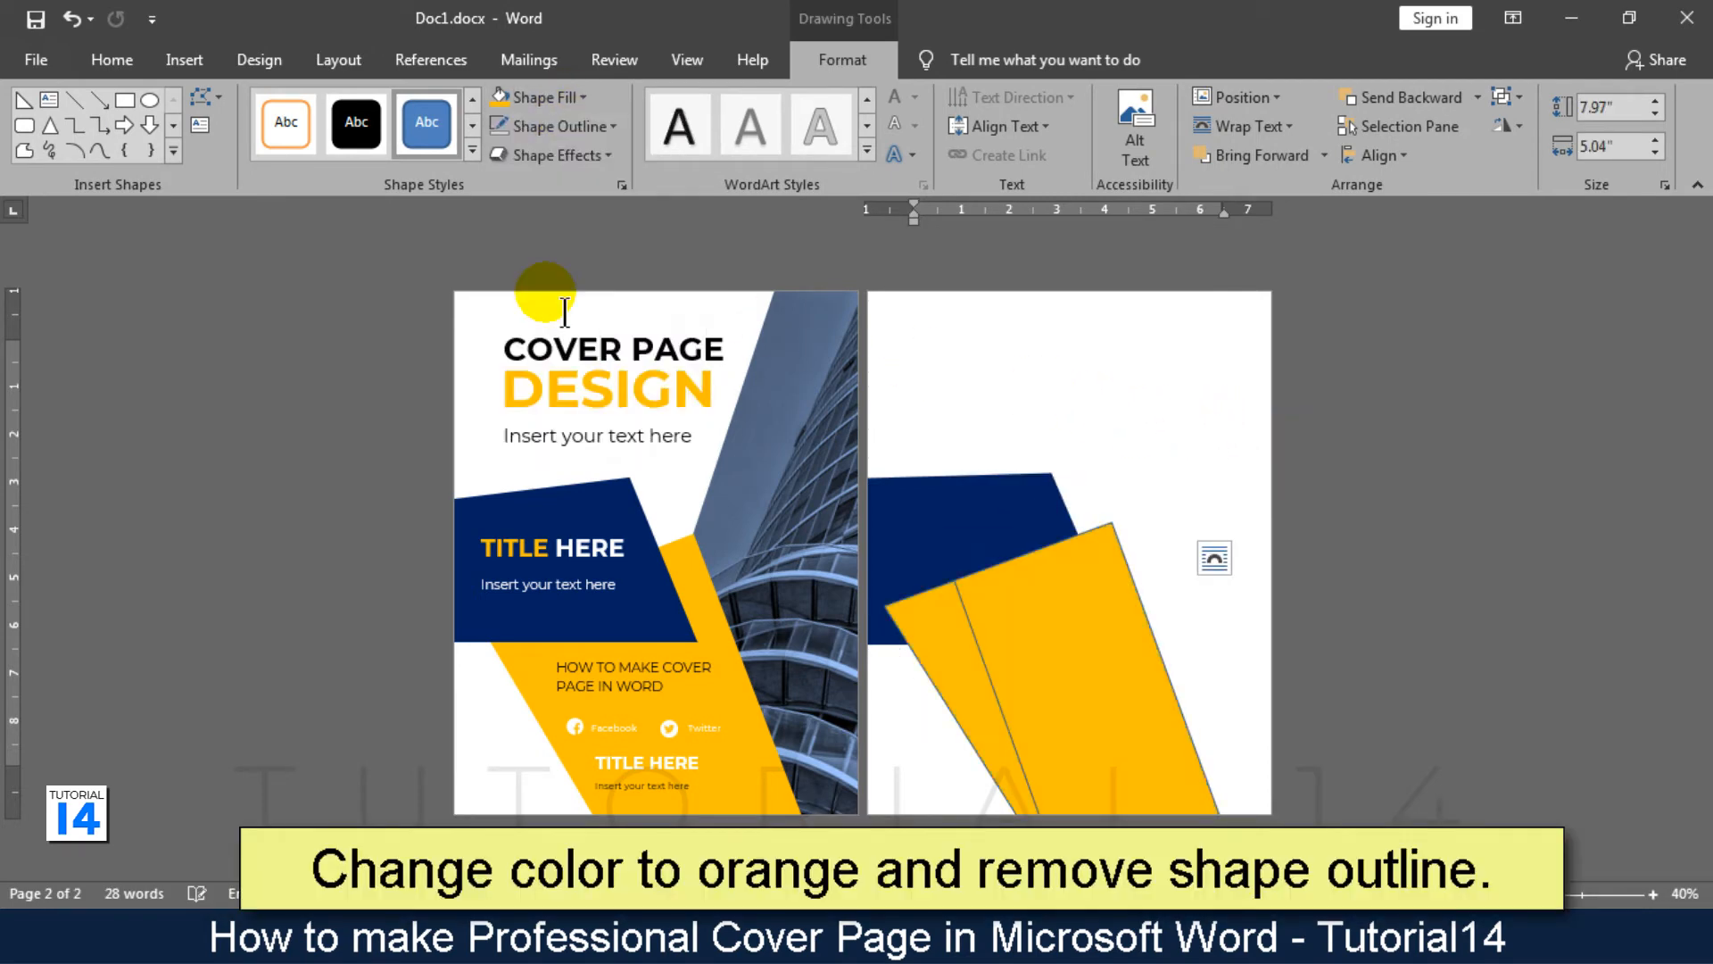
{"action": "left_click", "coordinate": [591, 125]}
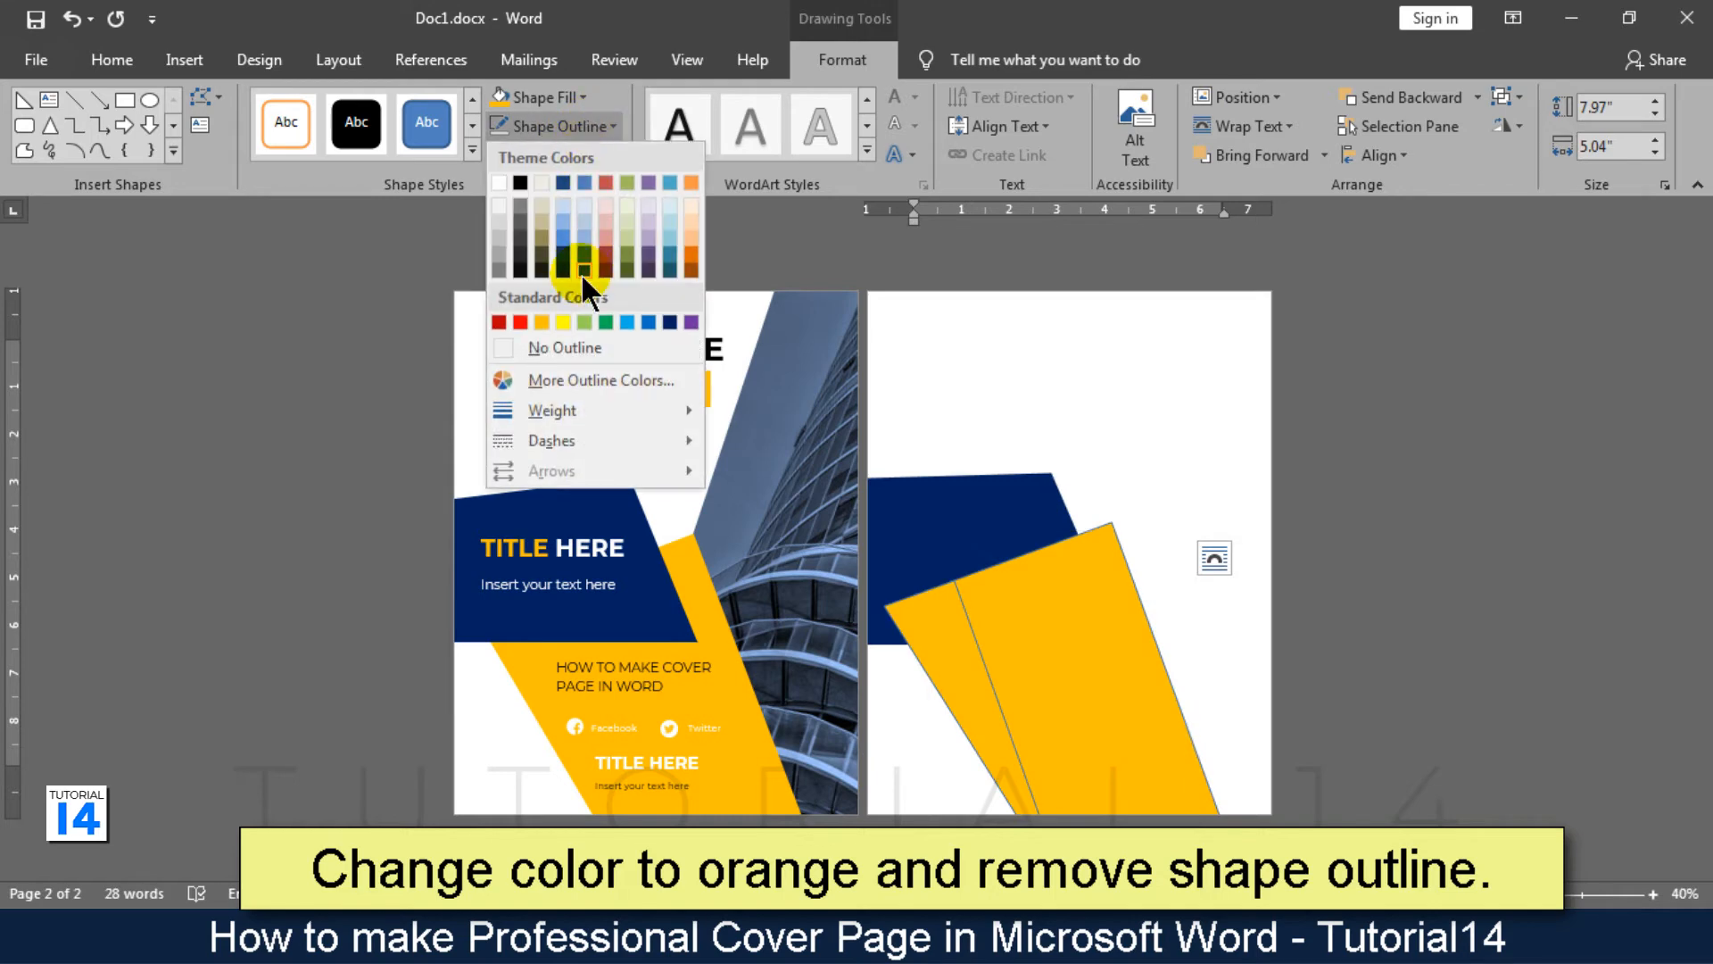
{"action": "left_click", "coordinate": [573, 351]}
{"action": "left_click", "coordinate": [967, 517]}
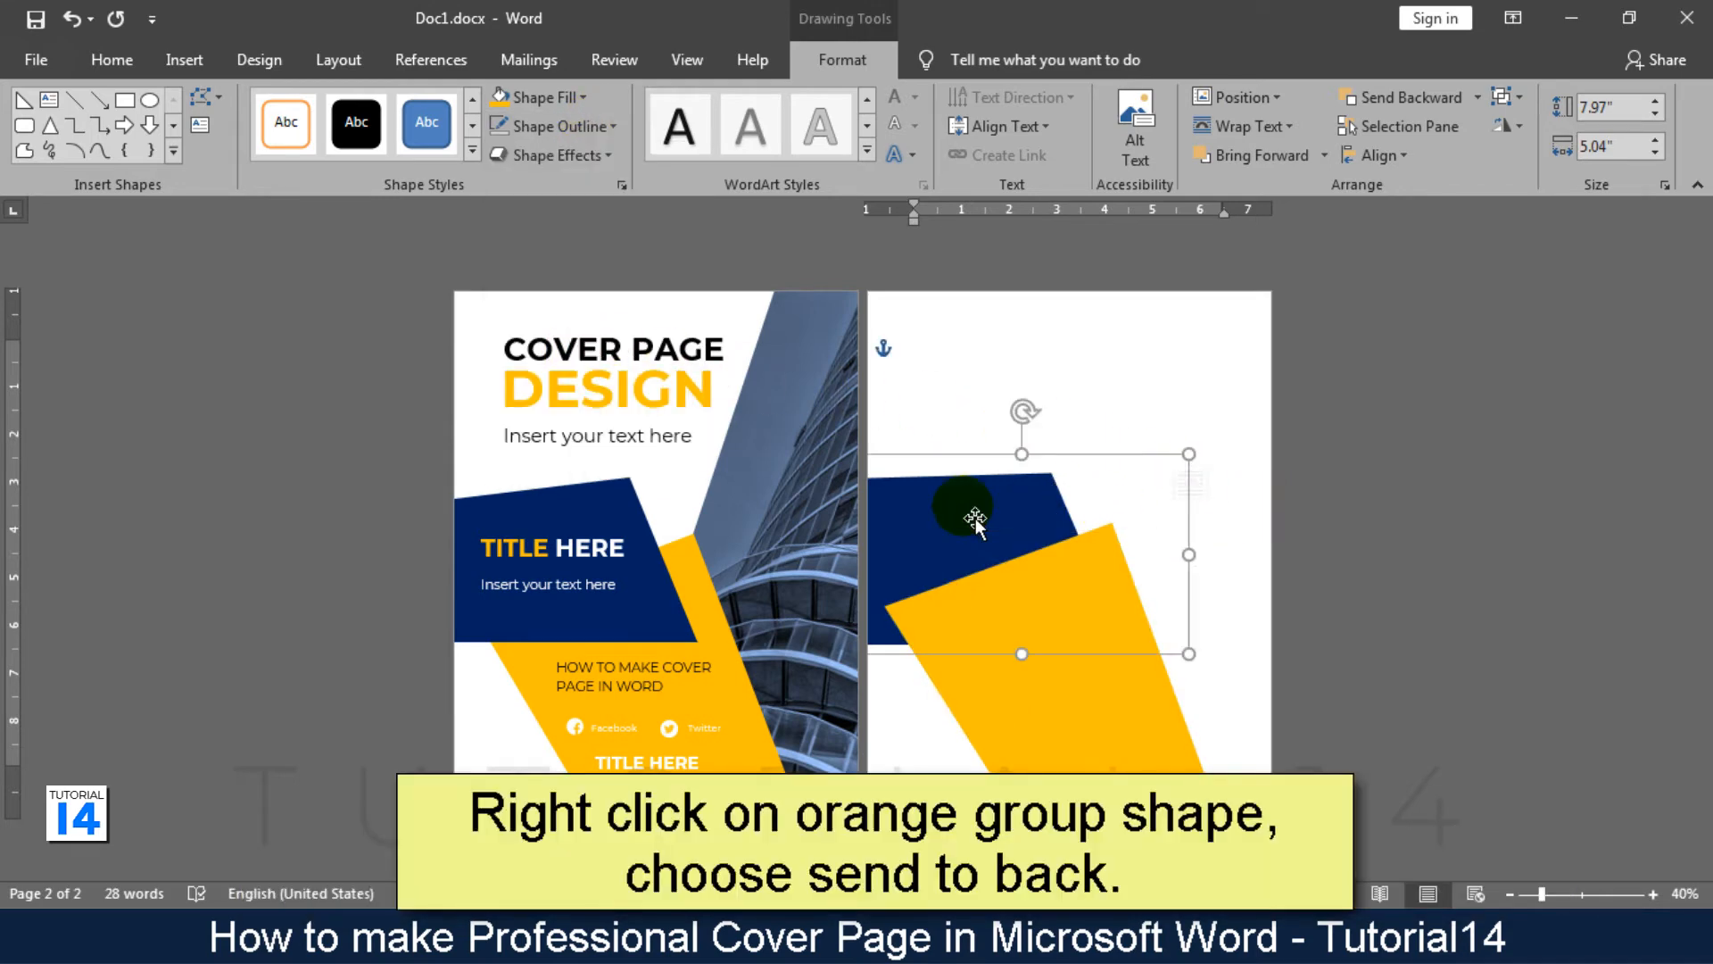
Bring the dark blue group in front of the orange group on the second page.
{"action": "right_click", "coordinate": [967, 517]}
{"action": "left_click", "coordinate": [1053, 301]}
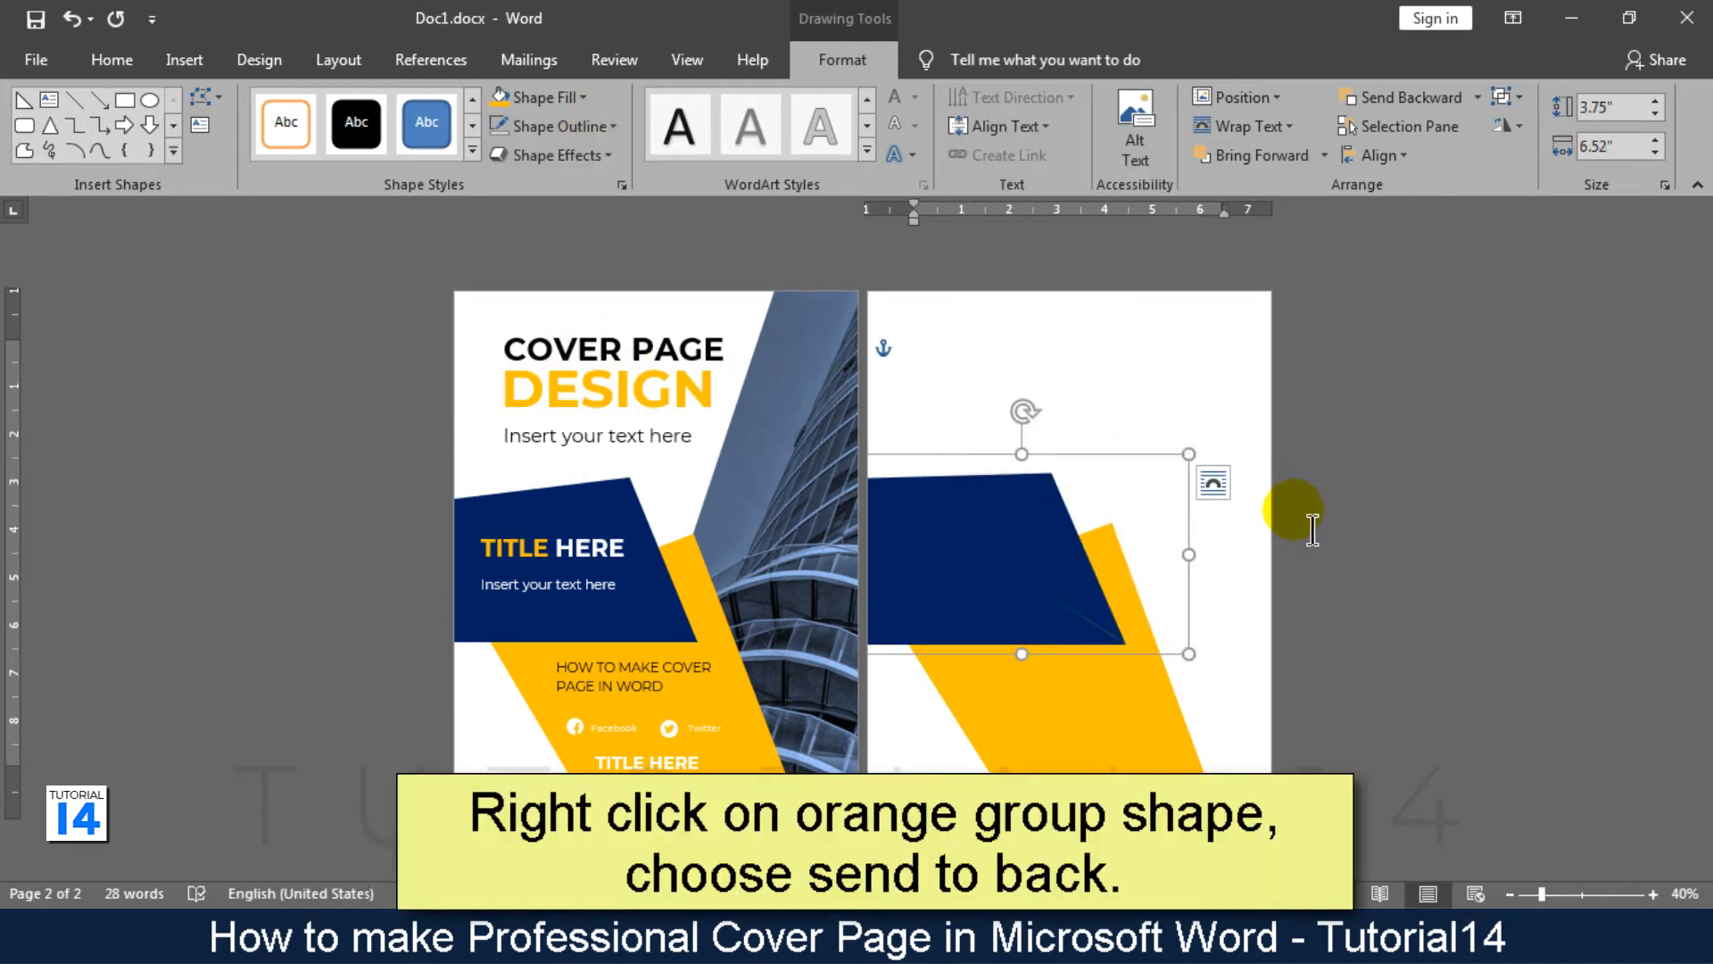
{"action": "left_click", "coordinate": [1338, 533]}
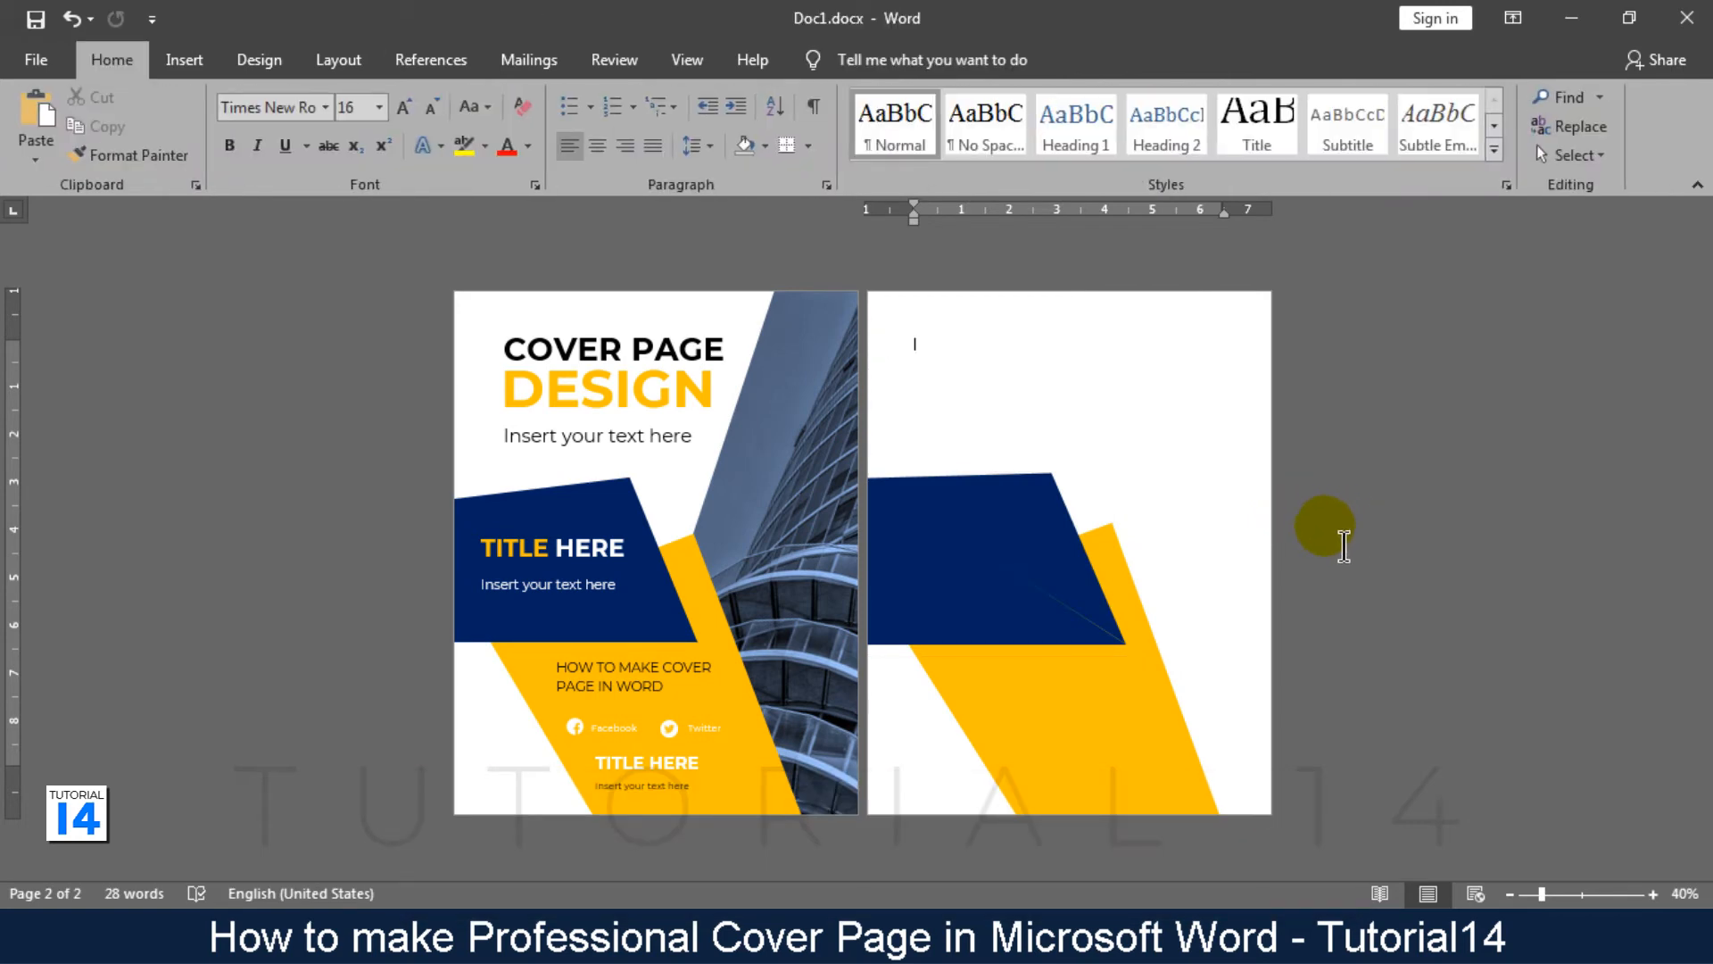
Insert the photo of the curved building from a Desktop folder onto the second page.
{"action": "left_click", "coordinate": [198, 62]}
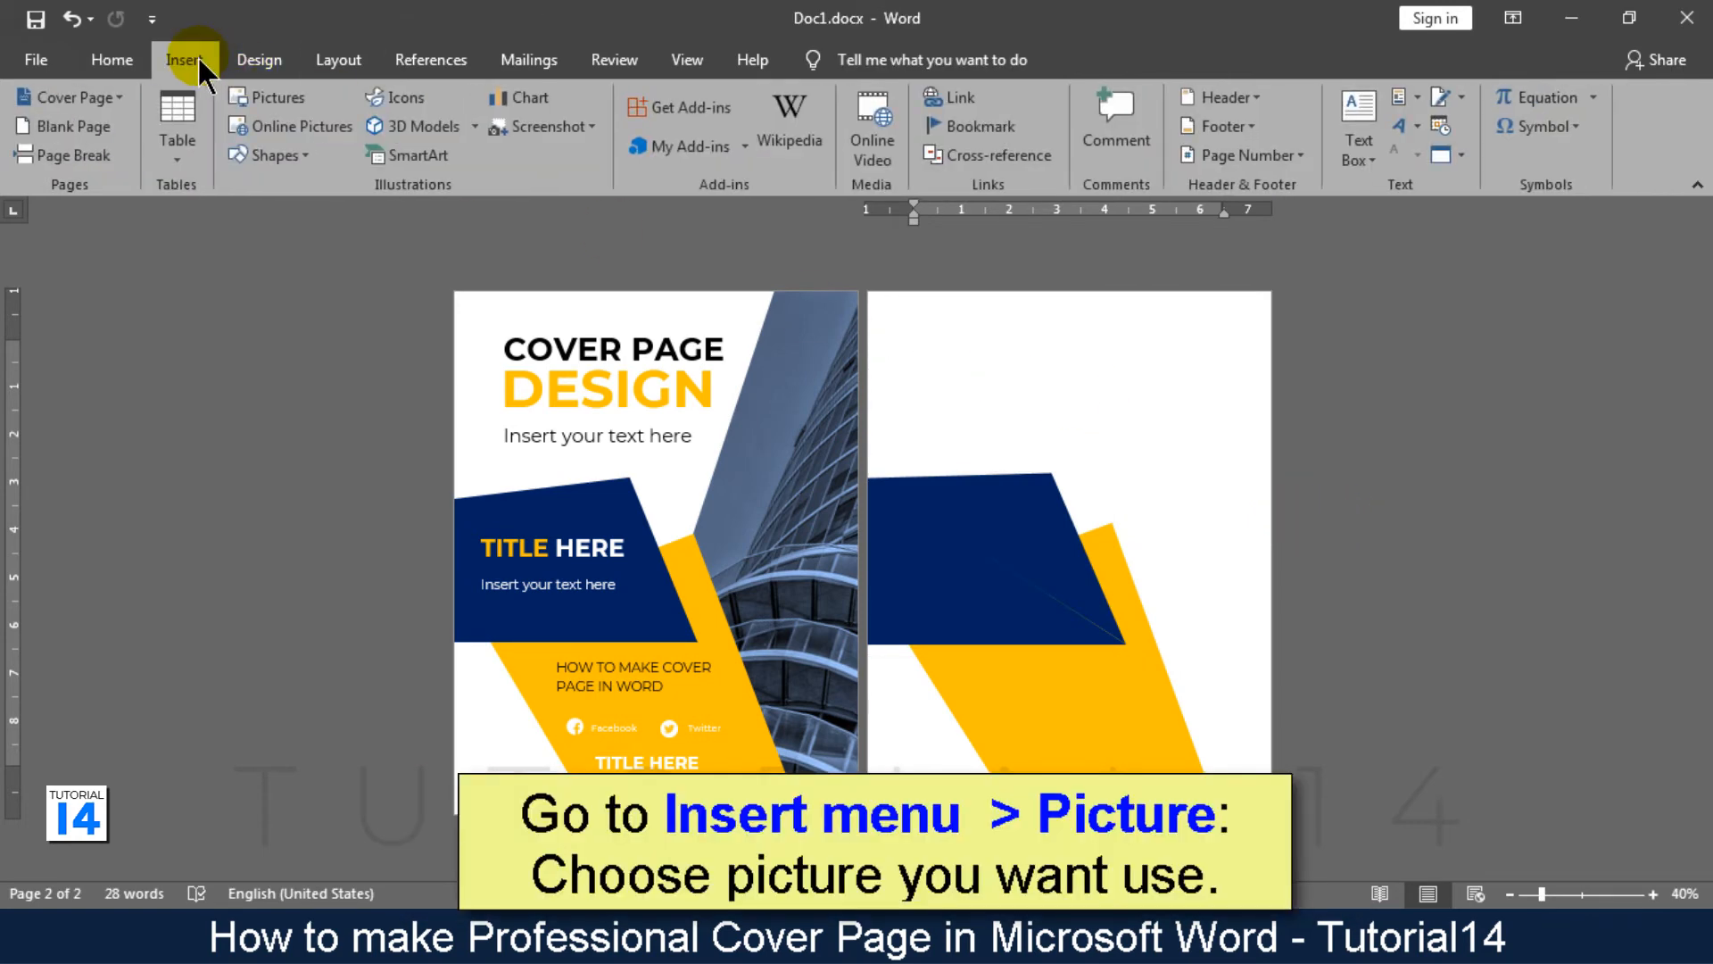
{"action": "left_click", "coordinate": [240, 100]}
{"action": "left_click", "coordinate": [98, 207]}
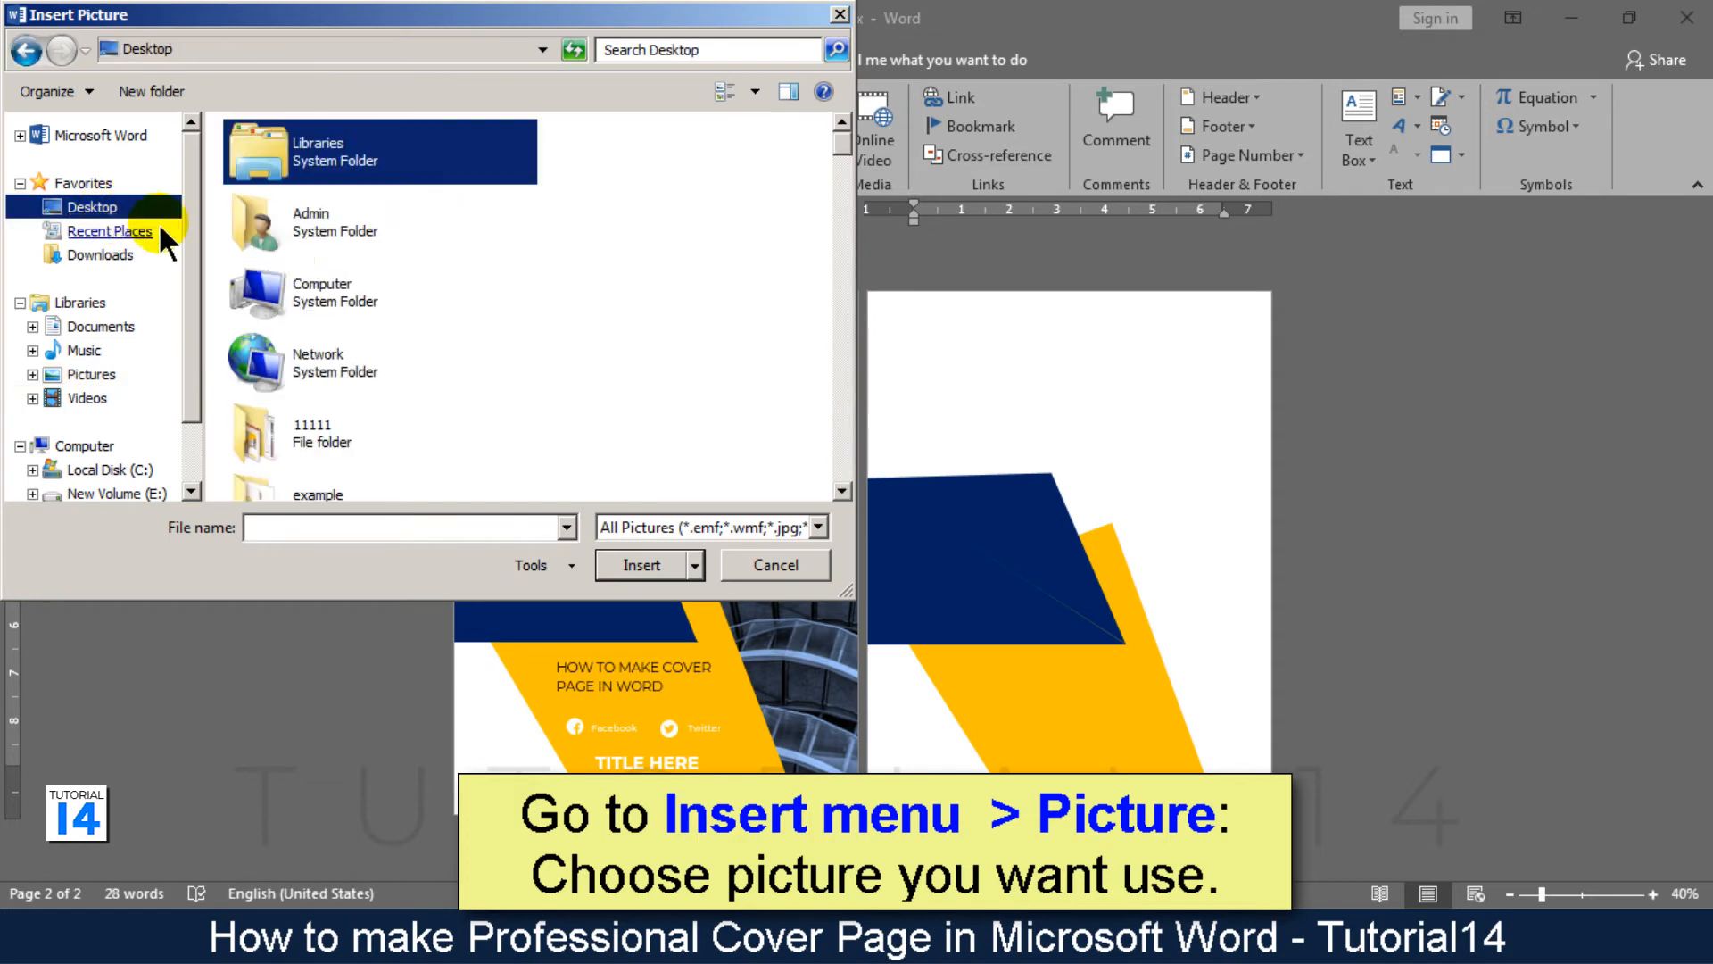
{"action": "double_click", "coordinate": [301, 496]}
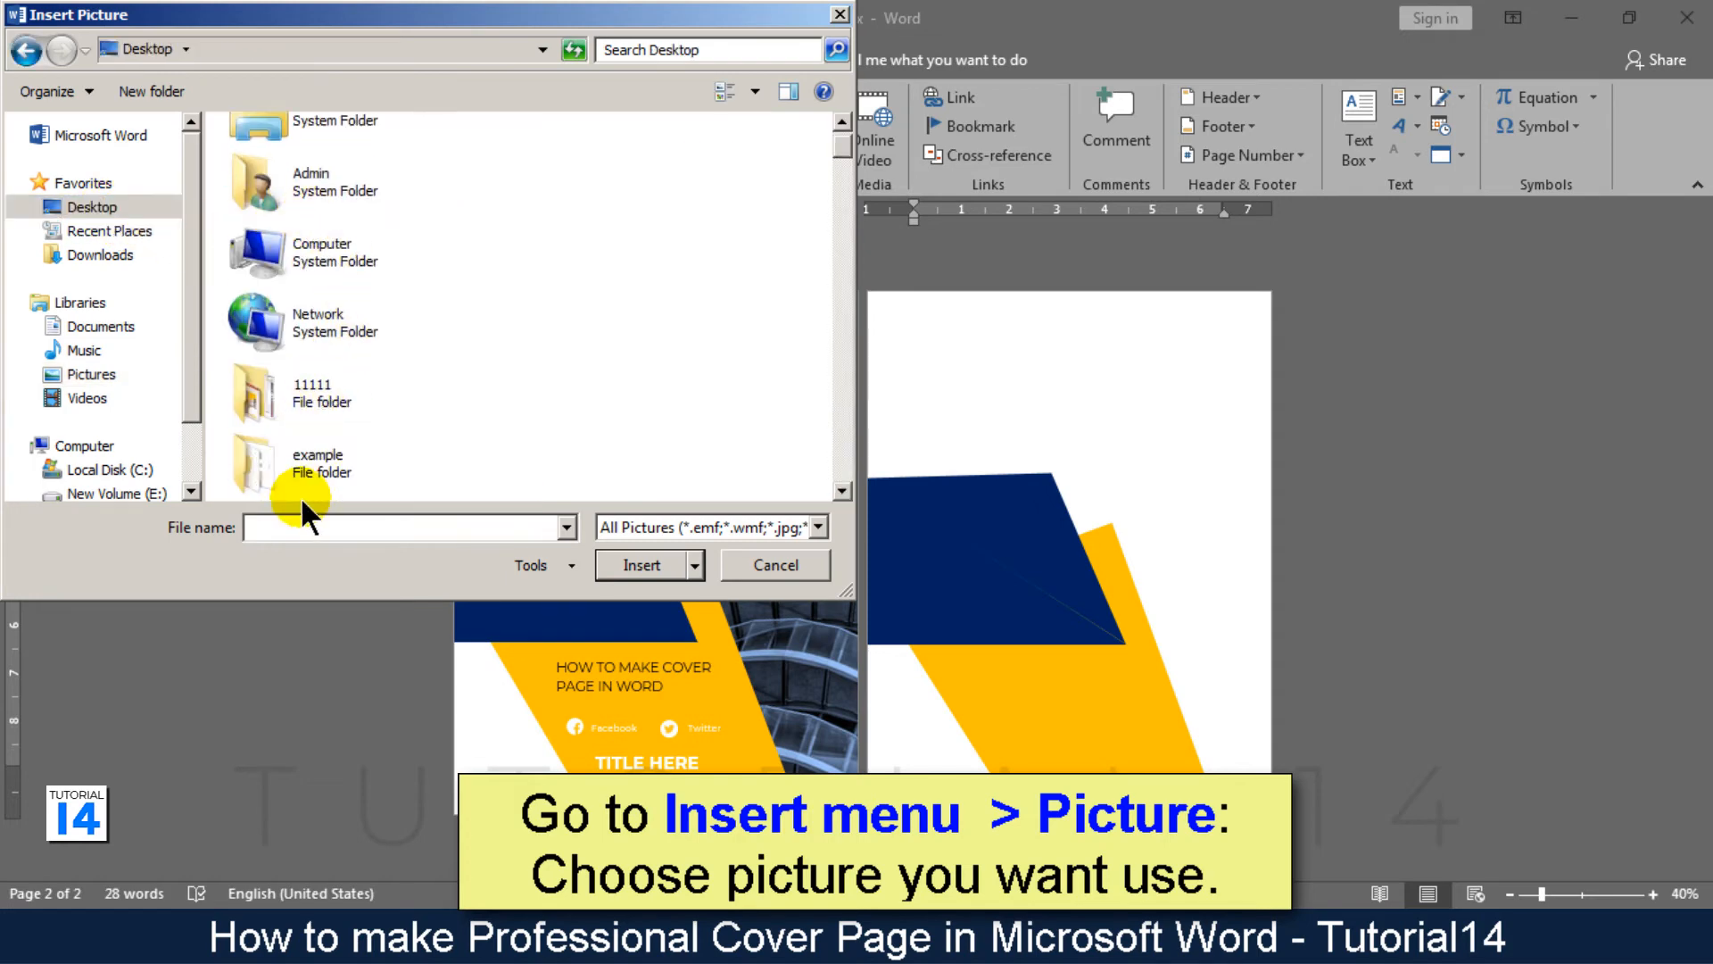
{"action": "double_click", "coordinate": [375, 263]}
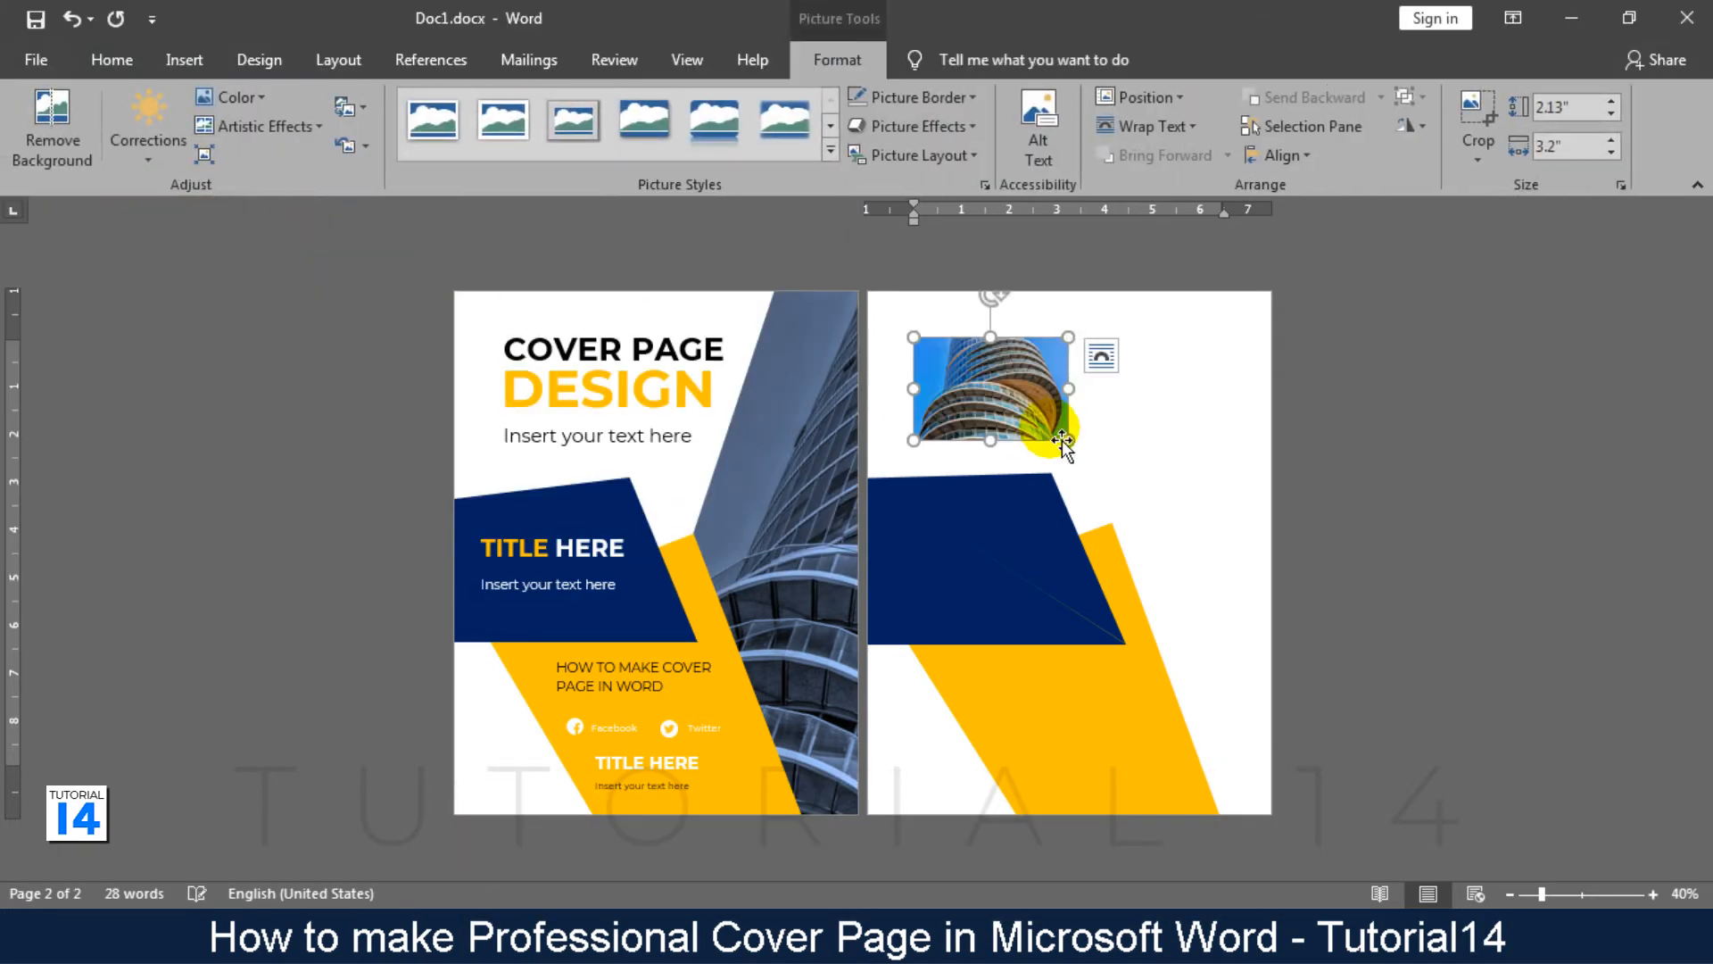
Set the picture's text wrapping to In Front of Text and enlarge it to about 5.09" by 7.63".
{"action": "left_click", "coordinate": [1102, 357]}
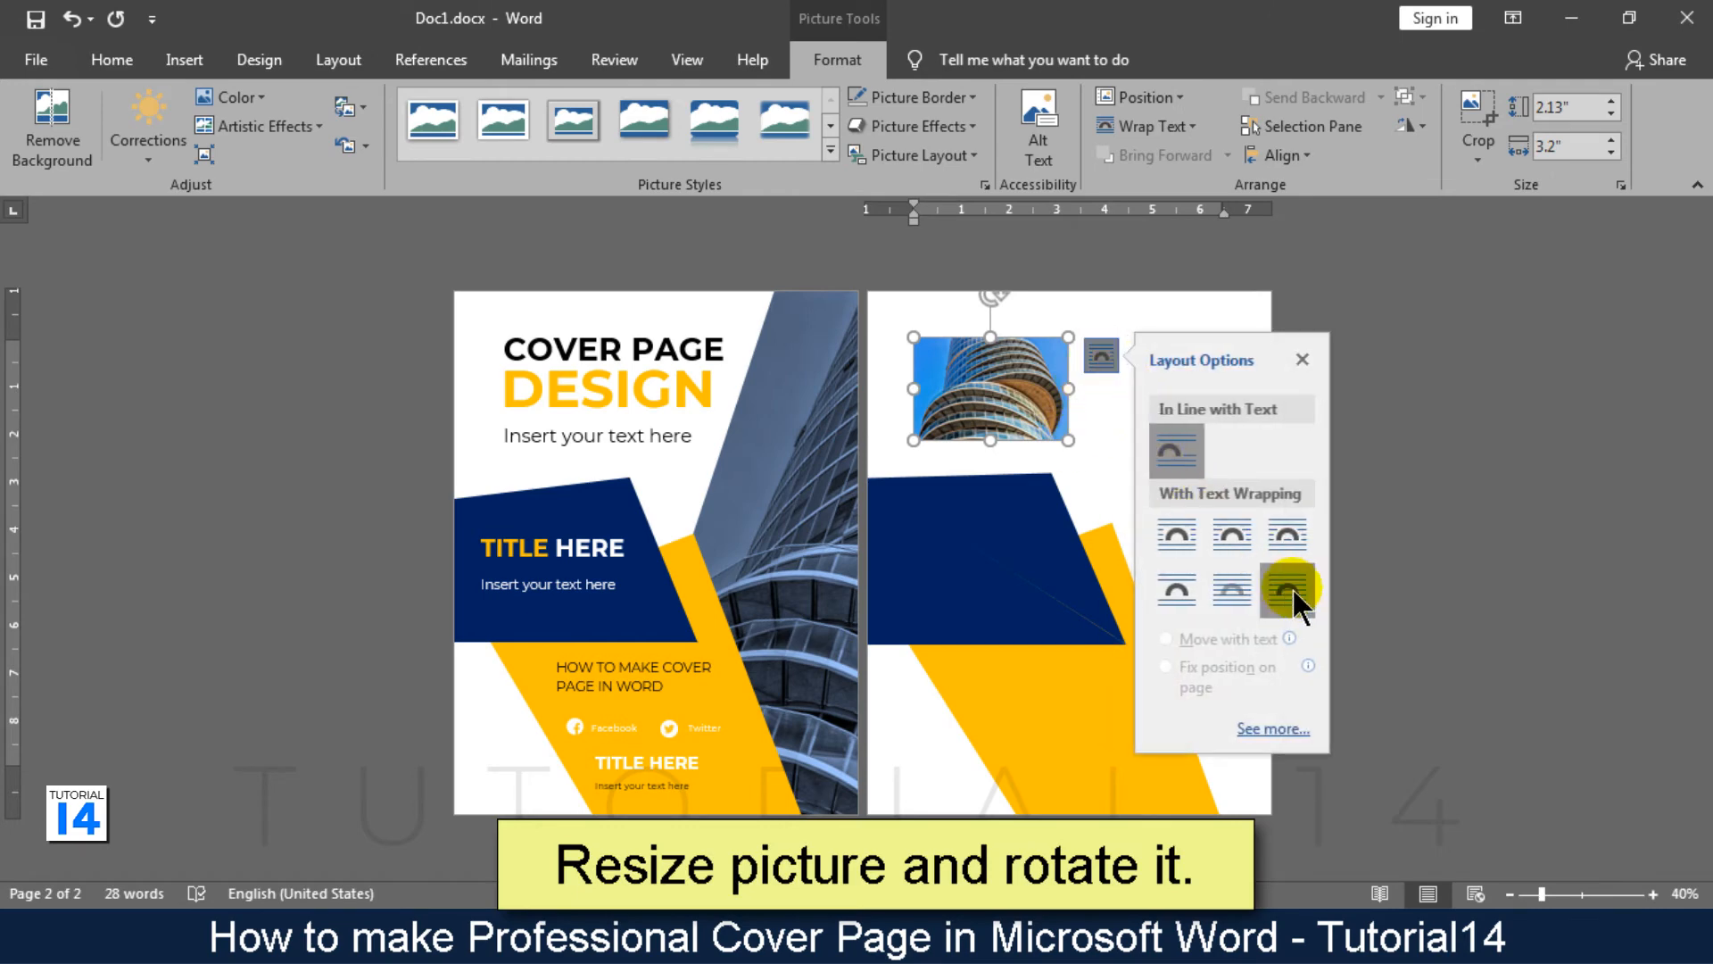
{"action": "left_click", "coordinate": [1285, 593]}
{"action": "left_click_drag", "start_coordinate": [1069, 440], "coordinate": [1165, 582]}
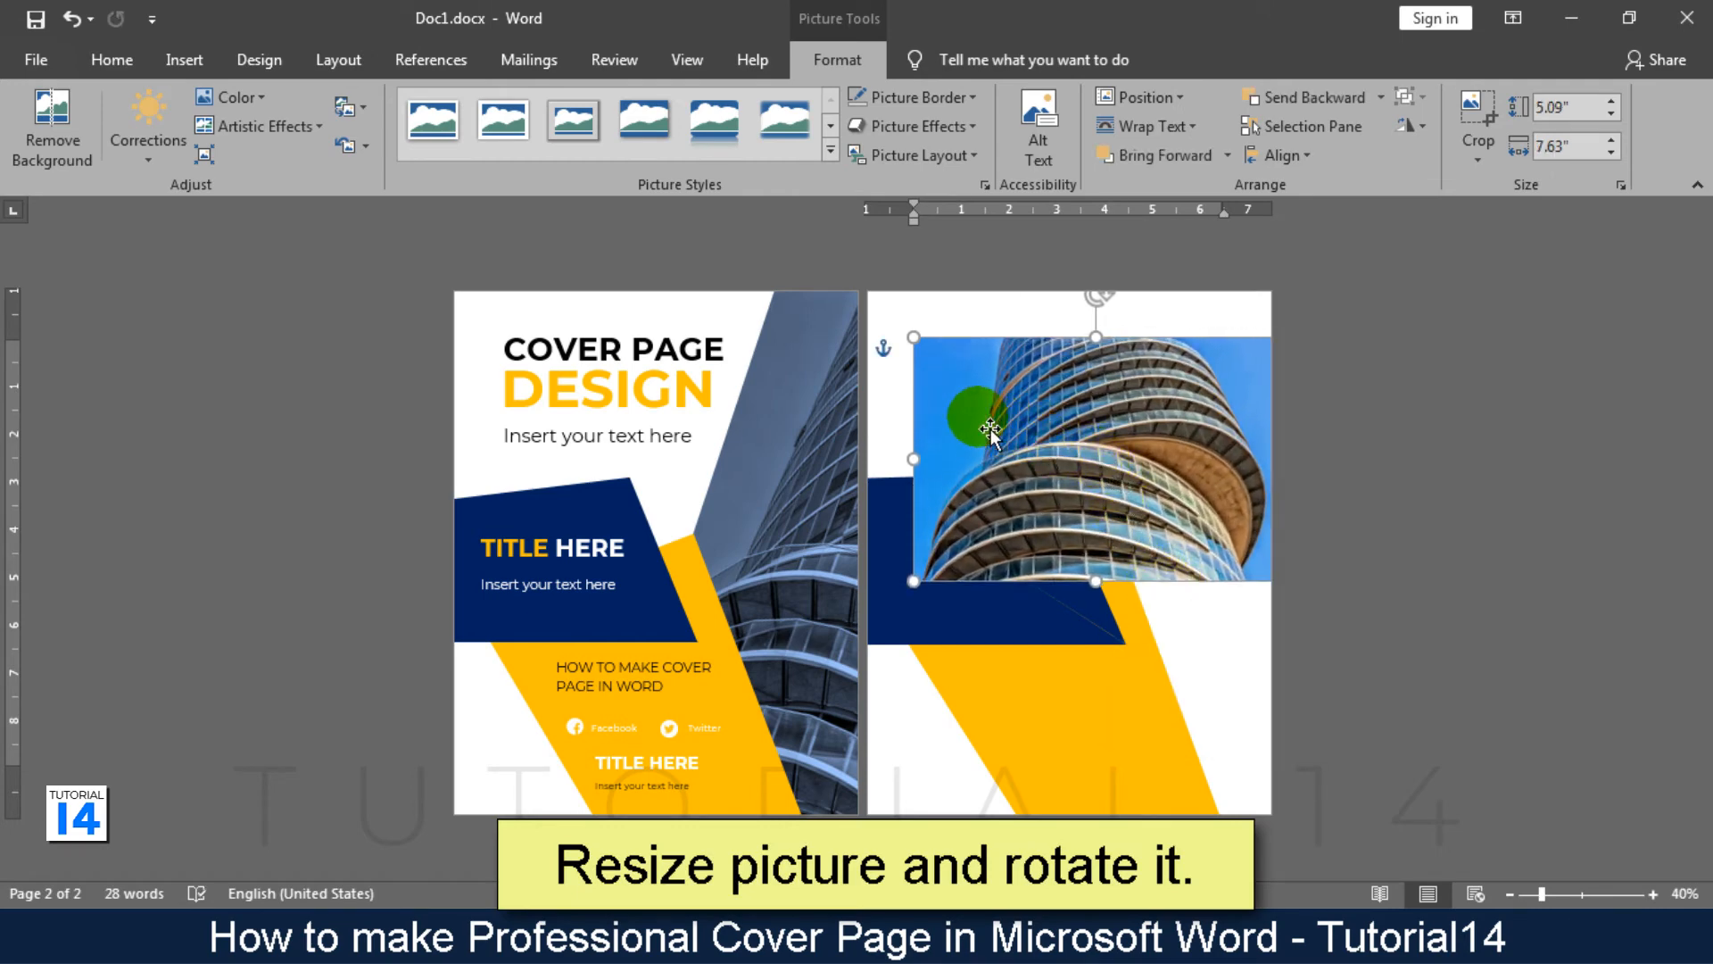
Enlarge the building picture to about 10.97" by 16.46", tilt it clockwise and shift it towards the page's right side.
{"action": "left_click_drag", "start_coordinate": [1044, 466], "coordinate": [947, 371]}
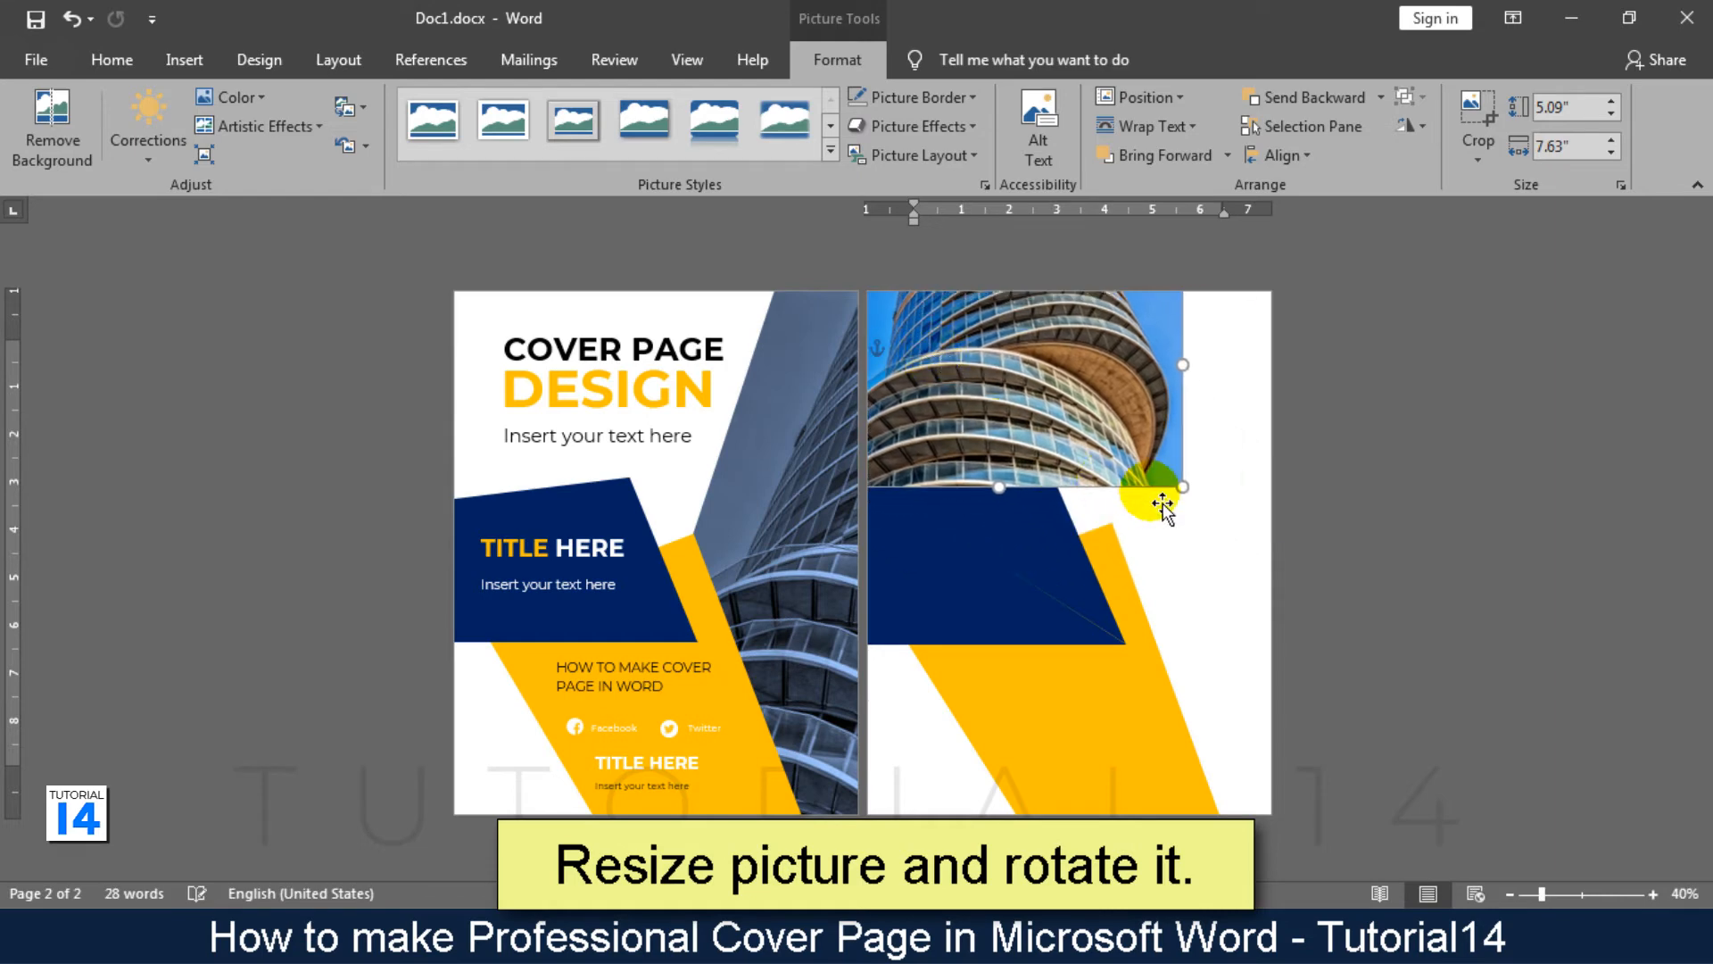
{"action": "left_click_drag", "start_coordinate": [1182, 487], "coordinate": [1445, 818]}
{"action": "left_click_drag", "start_coordinate": [1126, 279], "coordinate": [1156, 313]}
{"action": "left_click_drag", "start_coordinate": [937, 522], "coordinate": [1162, 530]}
Crop the left side of the building picture to a width of about 14.36".
{"action": "left_click", "coordinate": [1478, 112]}
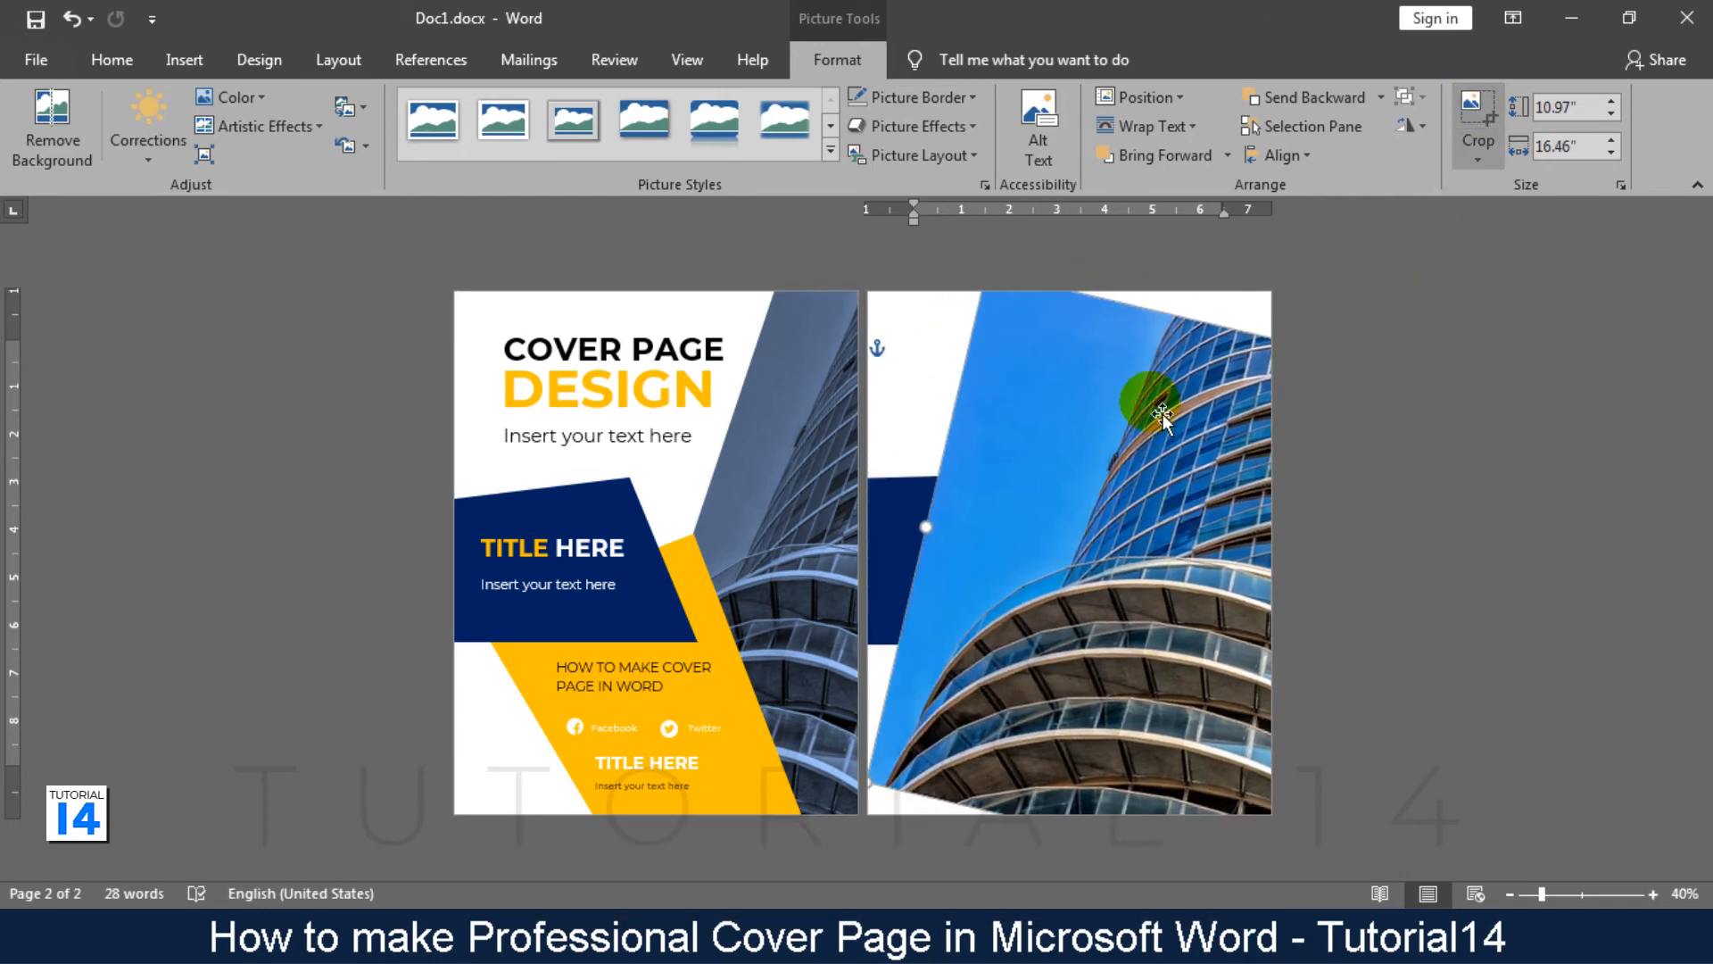
{"action": "left_click_drag", "start_coordinate": [930, 529], "coordinate": [1038, 559]}
{"action": "left_click", "coordinate": [1159, 296]}
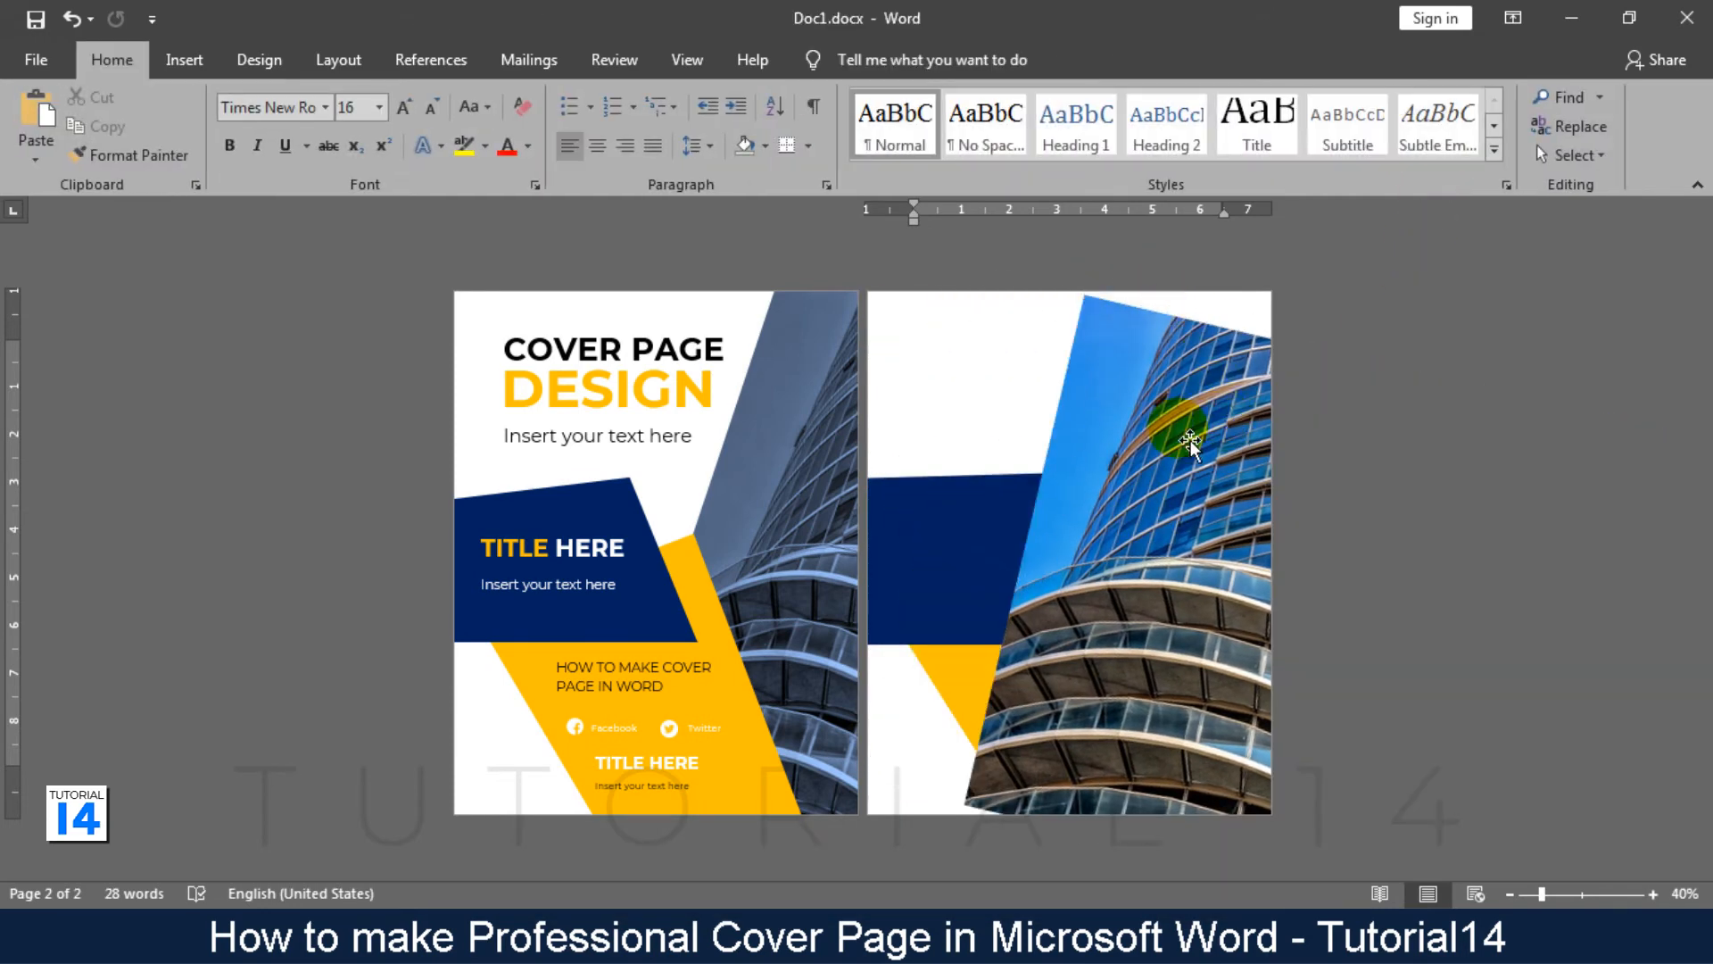
Tilt the picture further clockwise, enlarge it to about 12.34" by 16.15" and place it along the page's right side.
{"action": "left_click_drag", "start_coordinate": [1196, 444], "coordinate": [1011, 481]}
{"action": "left_click_drag", "start_coordinate": [1227, 373], "coordinate": [1247, 379]}
{"action": "left_click_drag", "start_coordinate": [1044, 569], "coordinate": [1129, 586]}
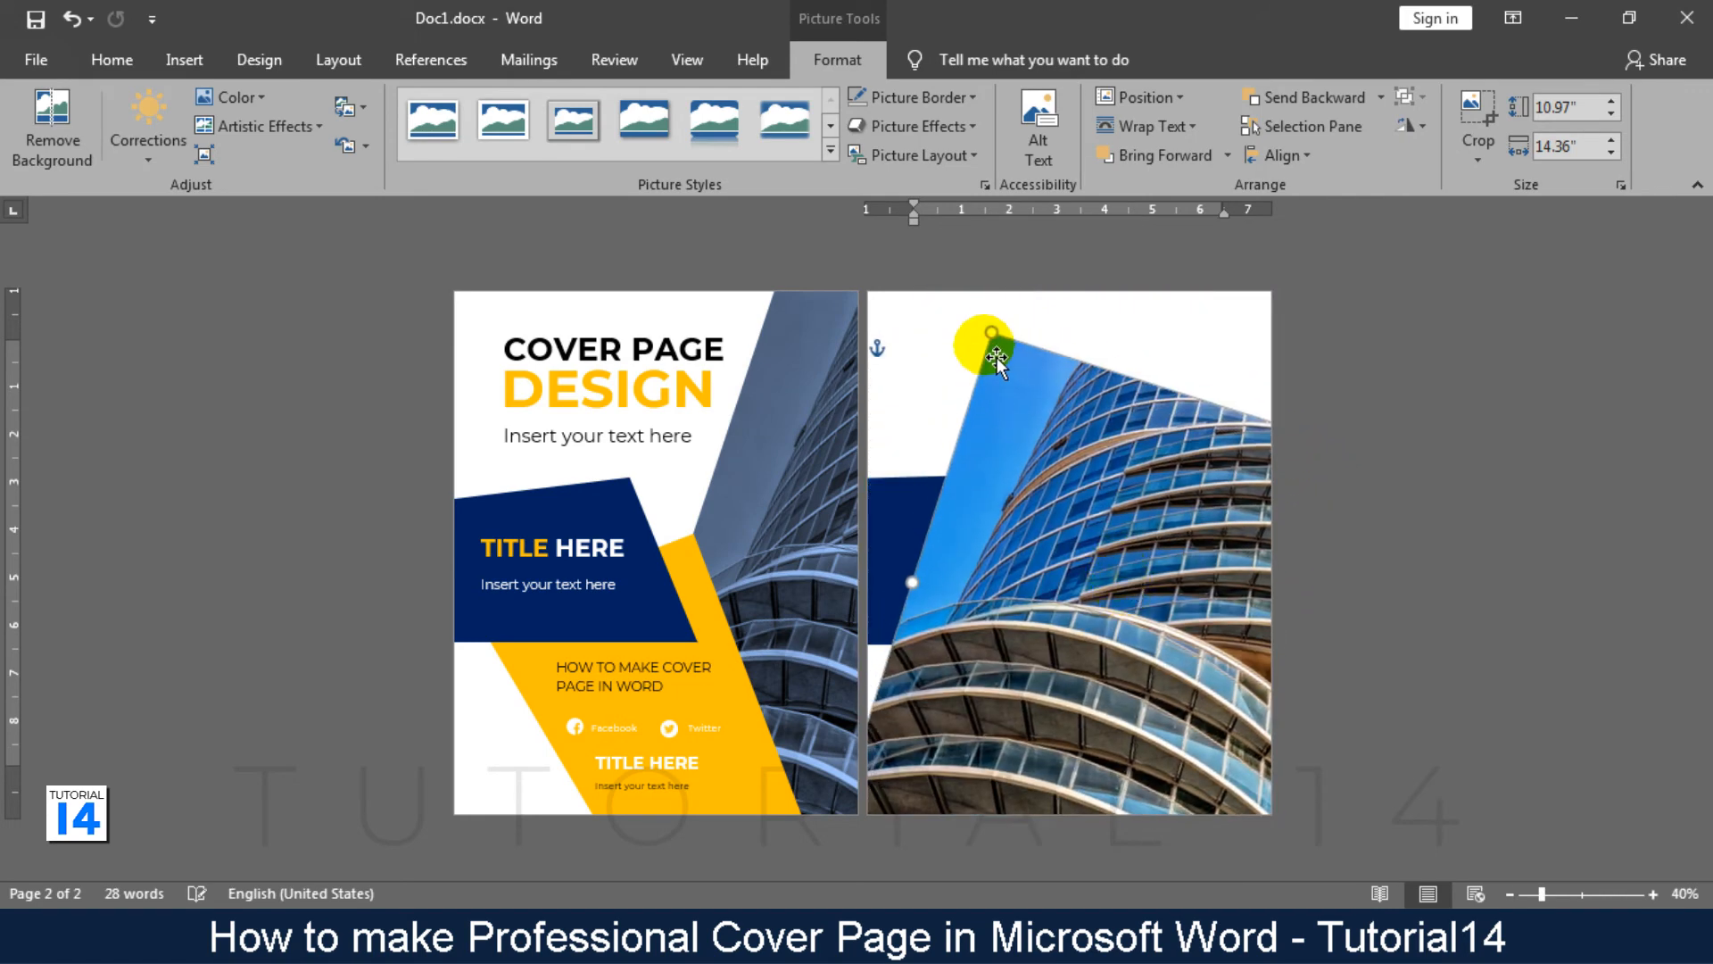
{"action": "left_click_drag", "start_coordinate": [994, 334], "coordinate": [906, 219]}
{"action": "left_click_drag", "start_coordinate": [1033, 566], "coordinate": [1327, 564]}
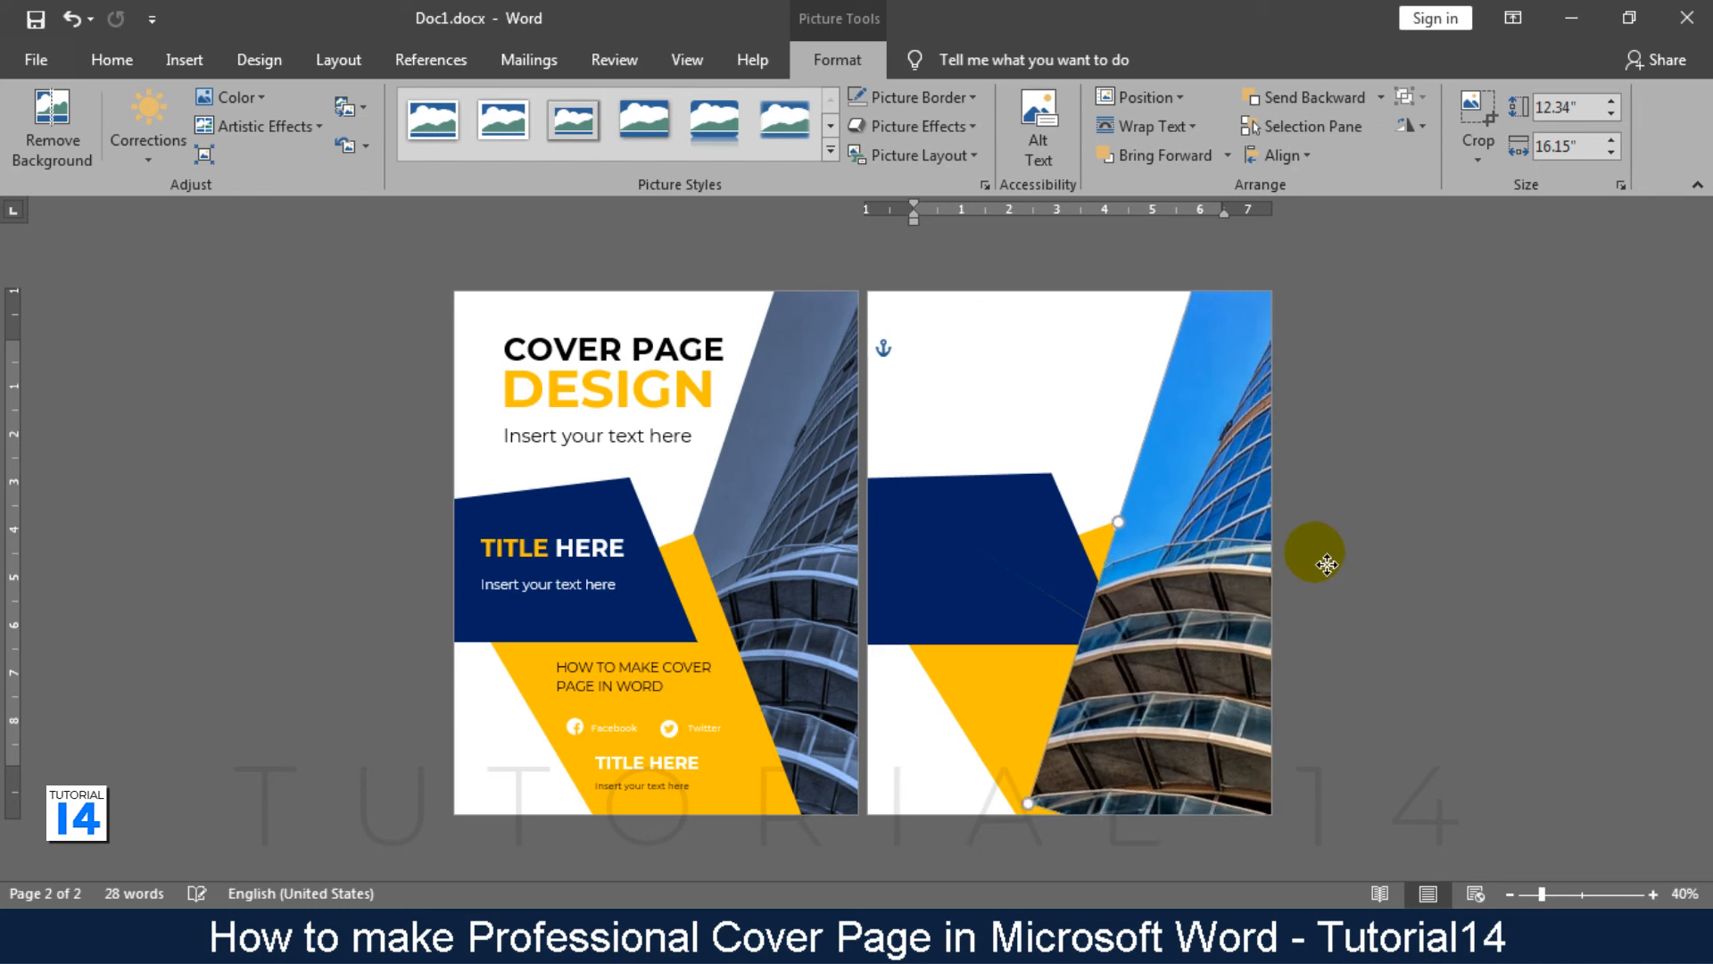
Send the building picture to the back and nudge the orange group slightly to the right.
{"action": "right_click", "coordinate": [1227, 542]}
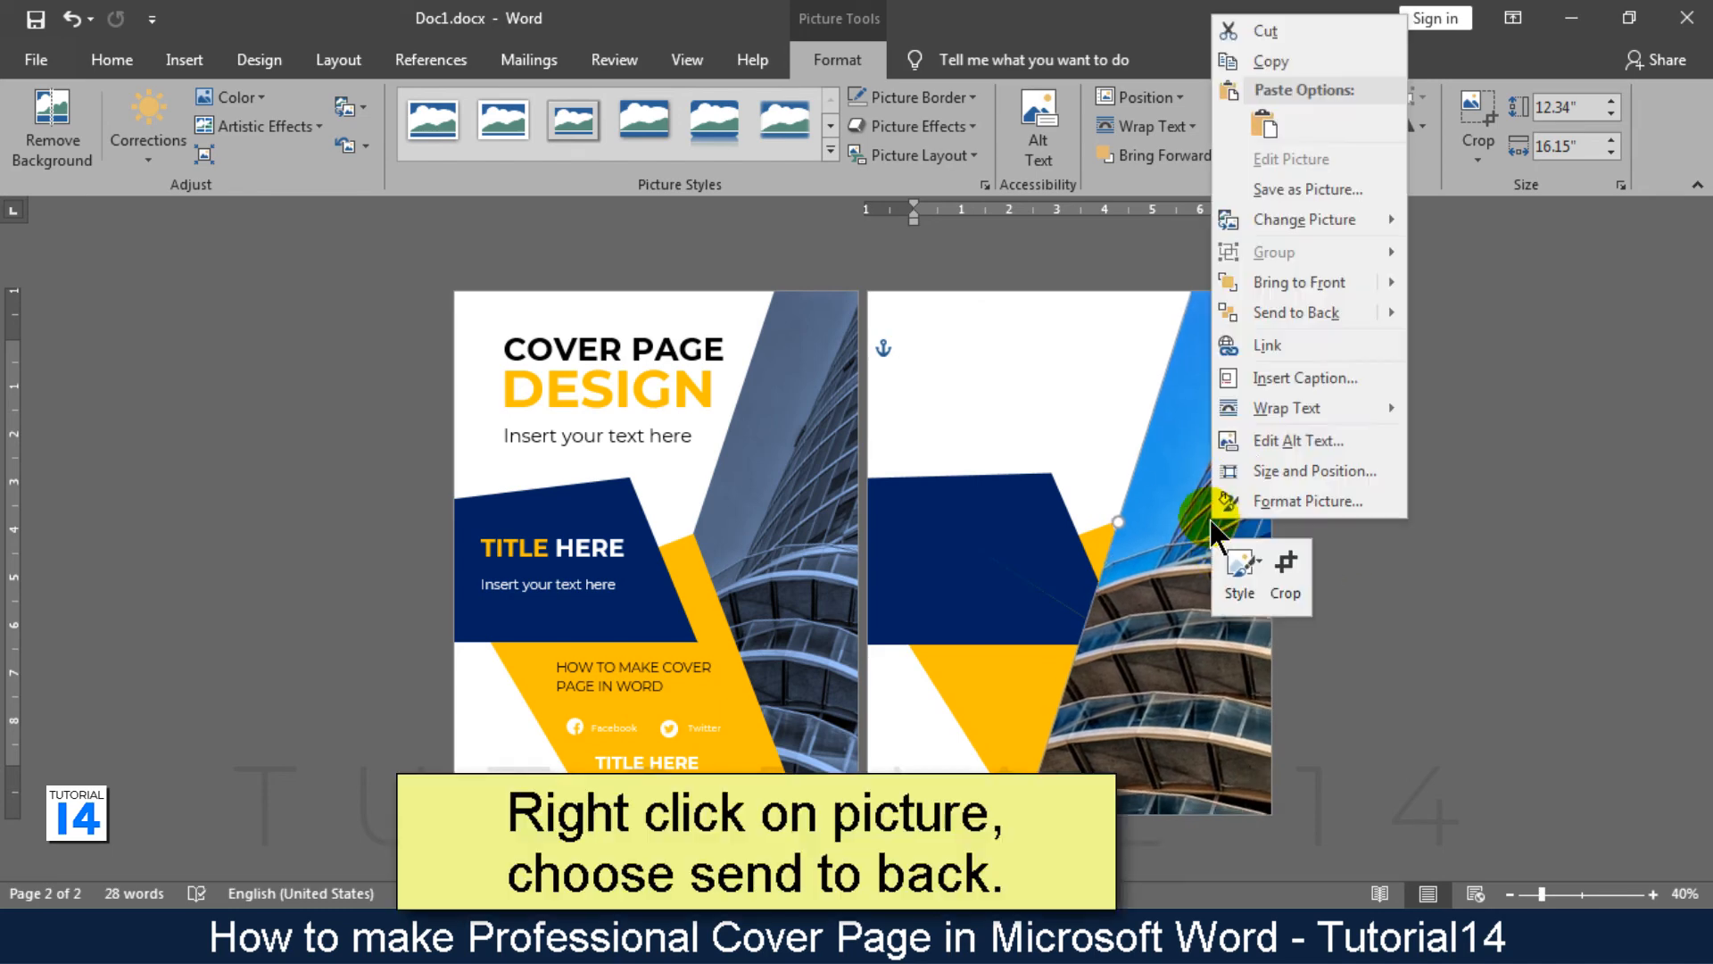
{"action": "left_click", "coordinate": [1285, 323]}
{"action": "left_click", "coordinate": [1090, 432]}
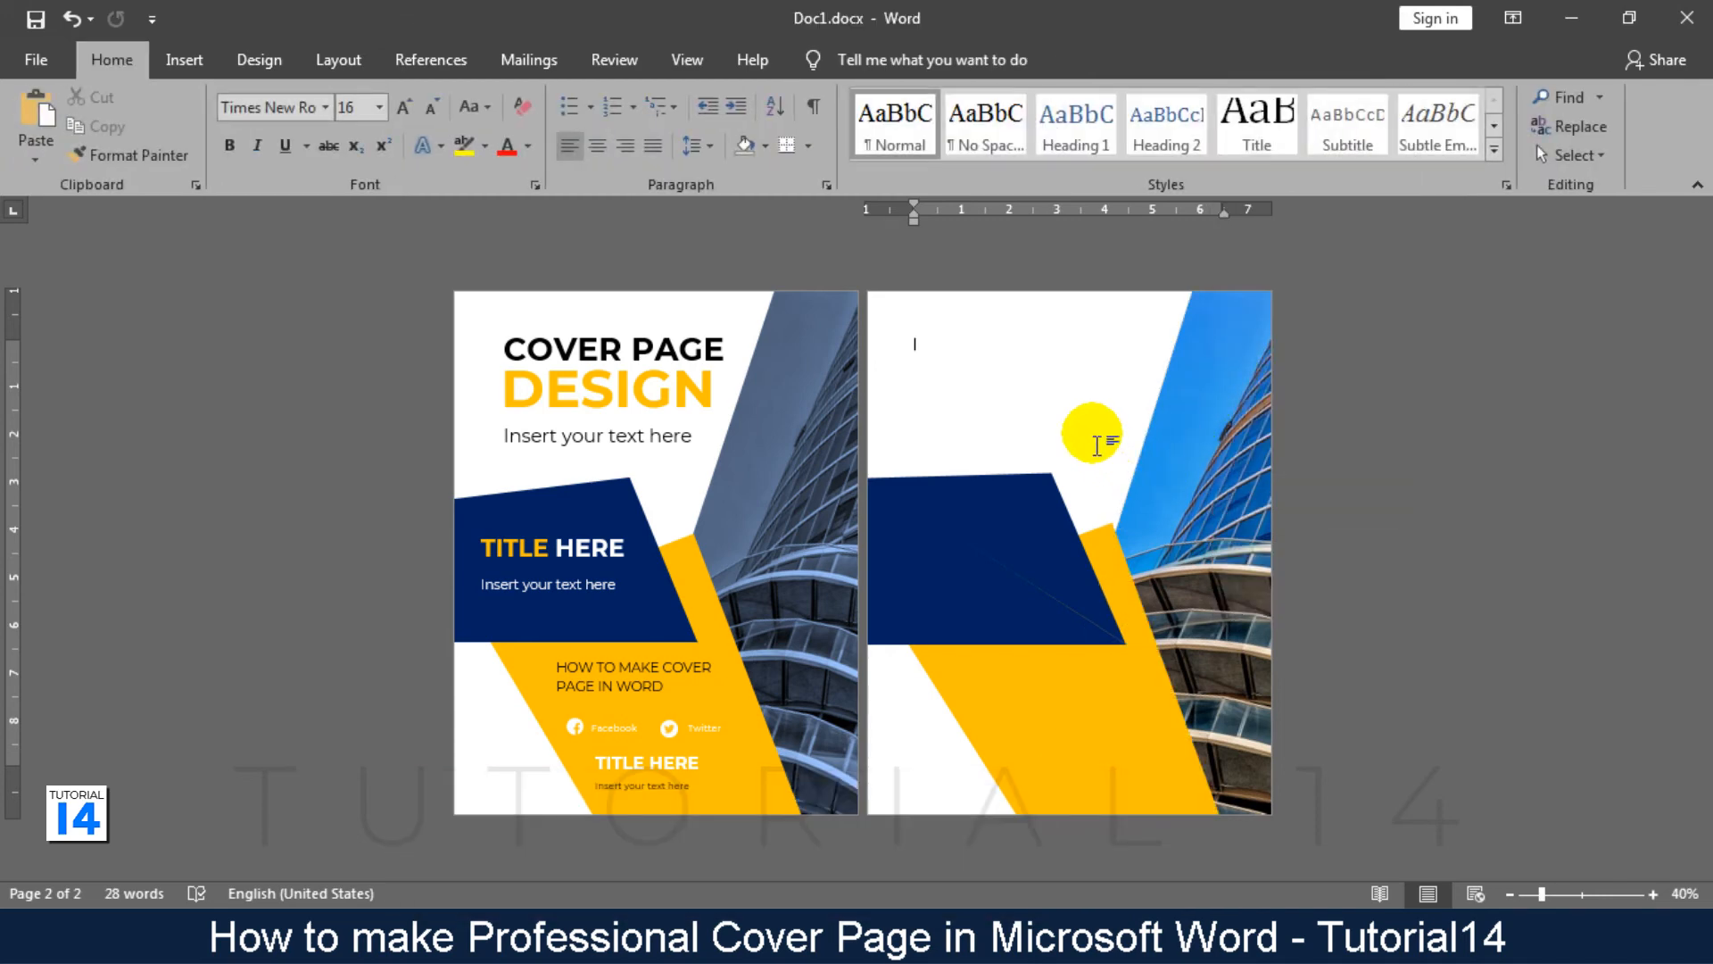
{"action": "left_click", "coordinate": [1118, 558]}
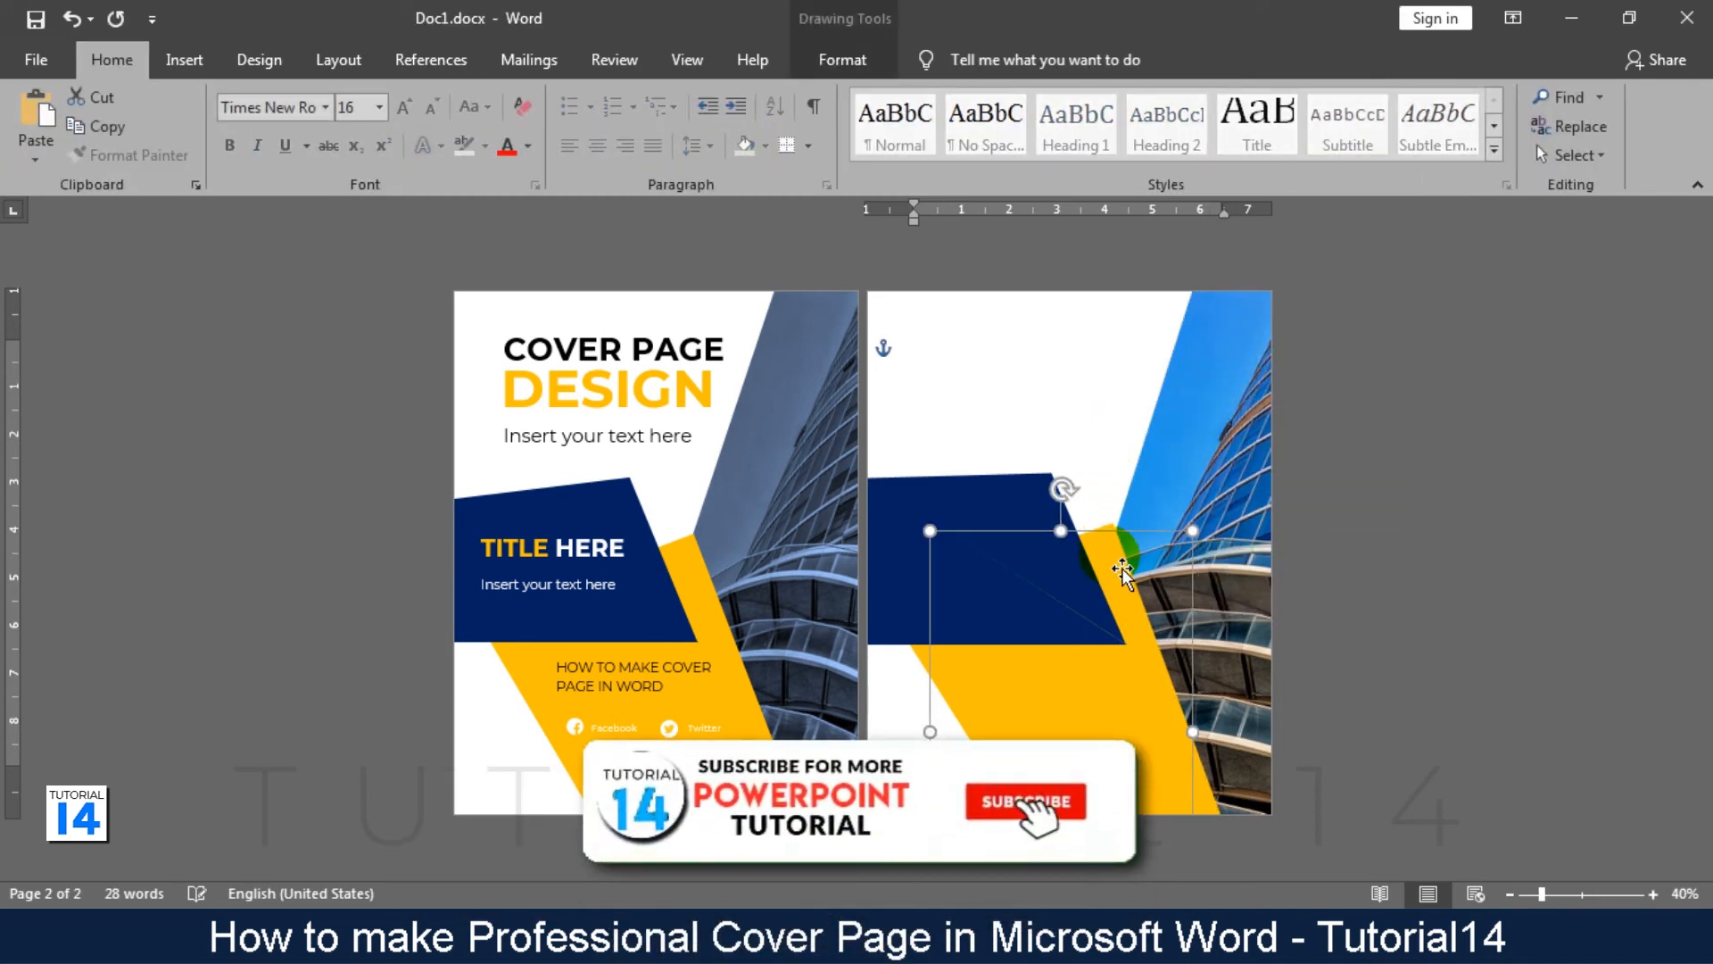
{"action": "left_click_drag", "start_coordinate": [1122, 569], "coordinate": [1128, 568]}
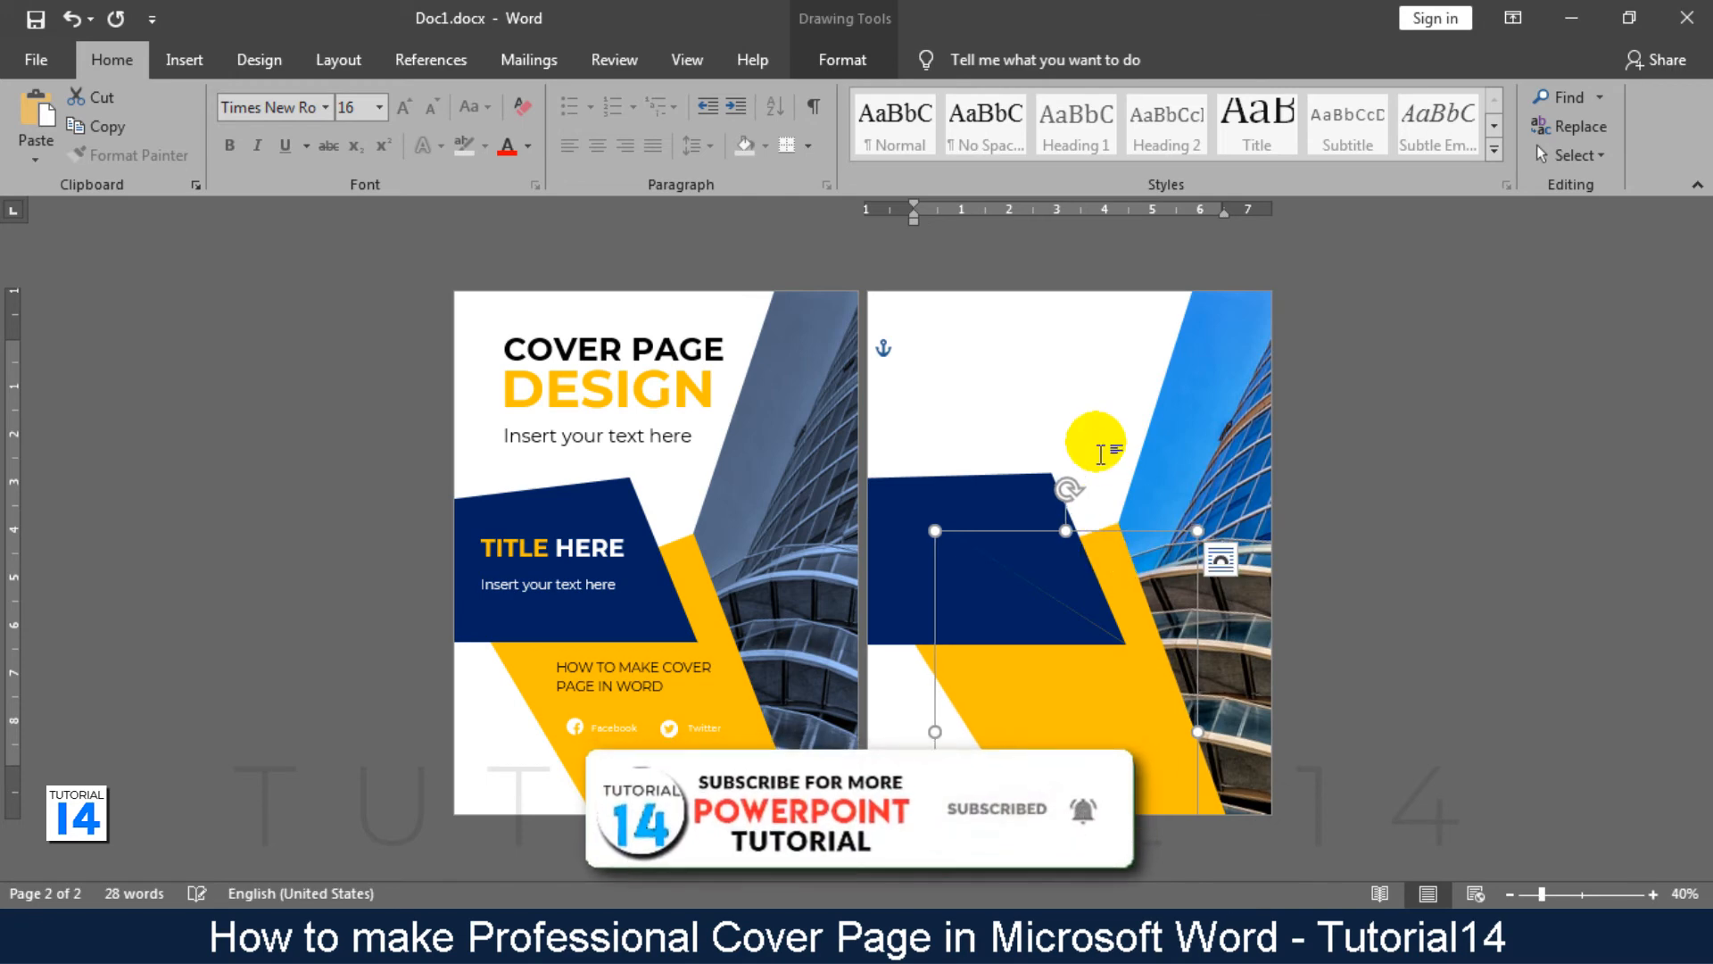
Recolor the building picture with the dark blue variation to match the sample cover.
{"action": "left_click", "coordinate": [1189, 430]}
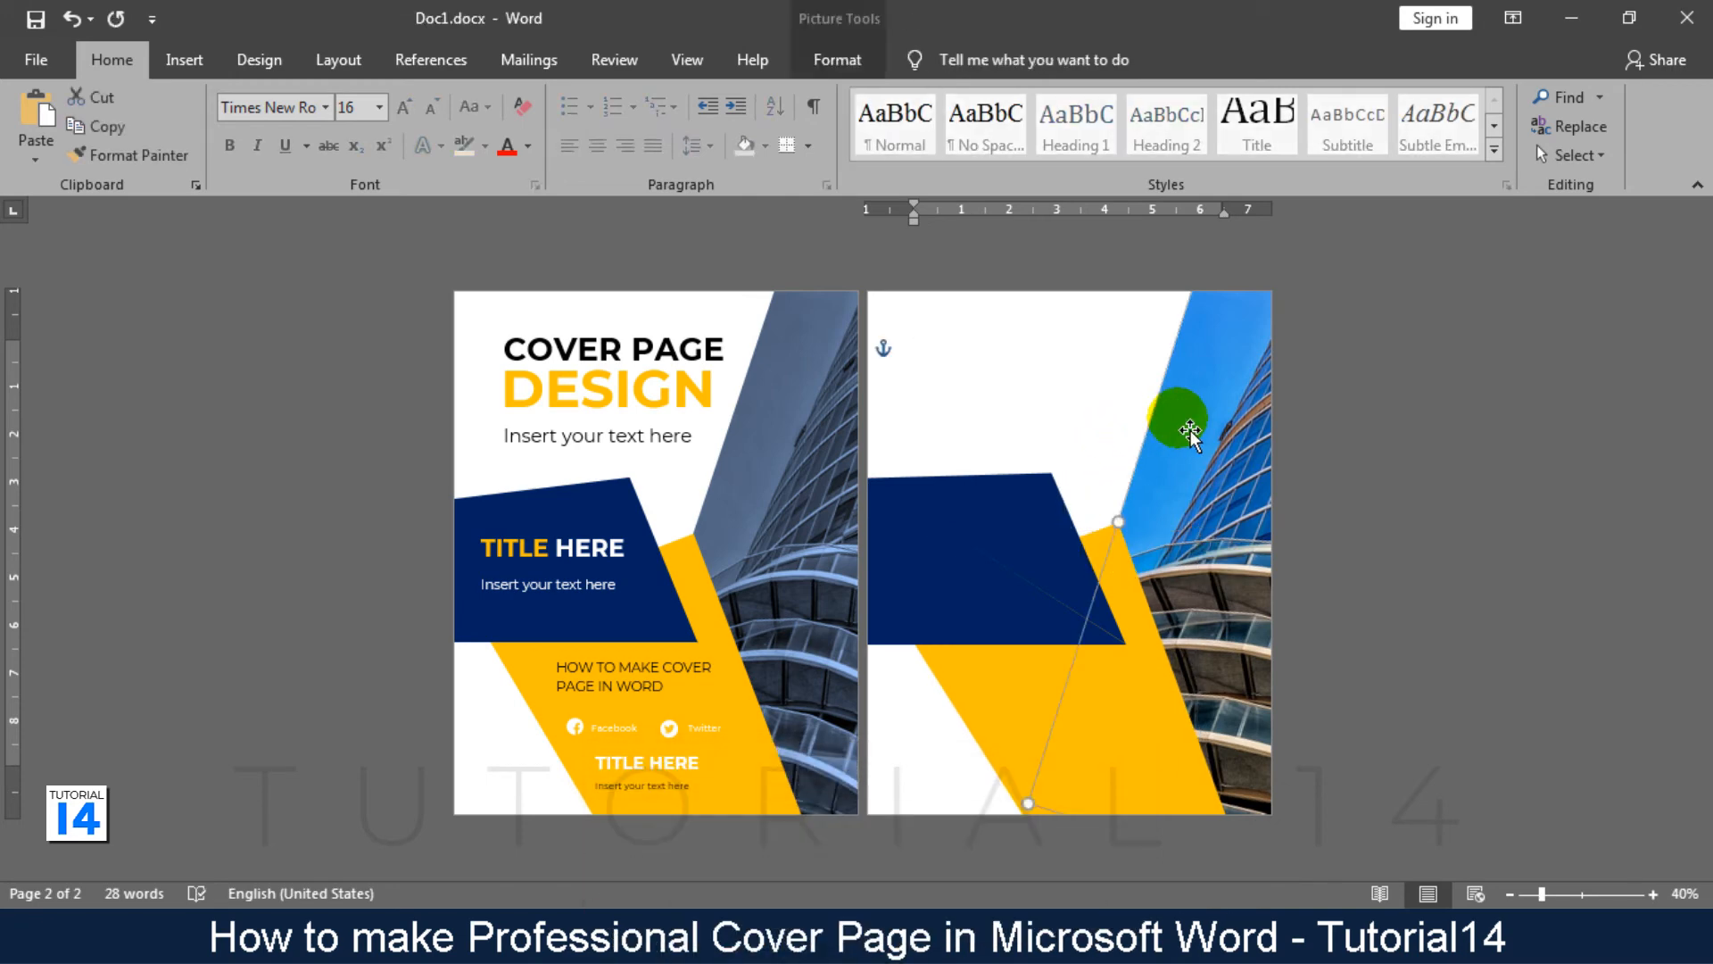
{"action": "left_click", "coordinate": [837, 59]}
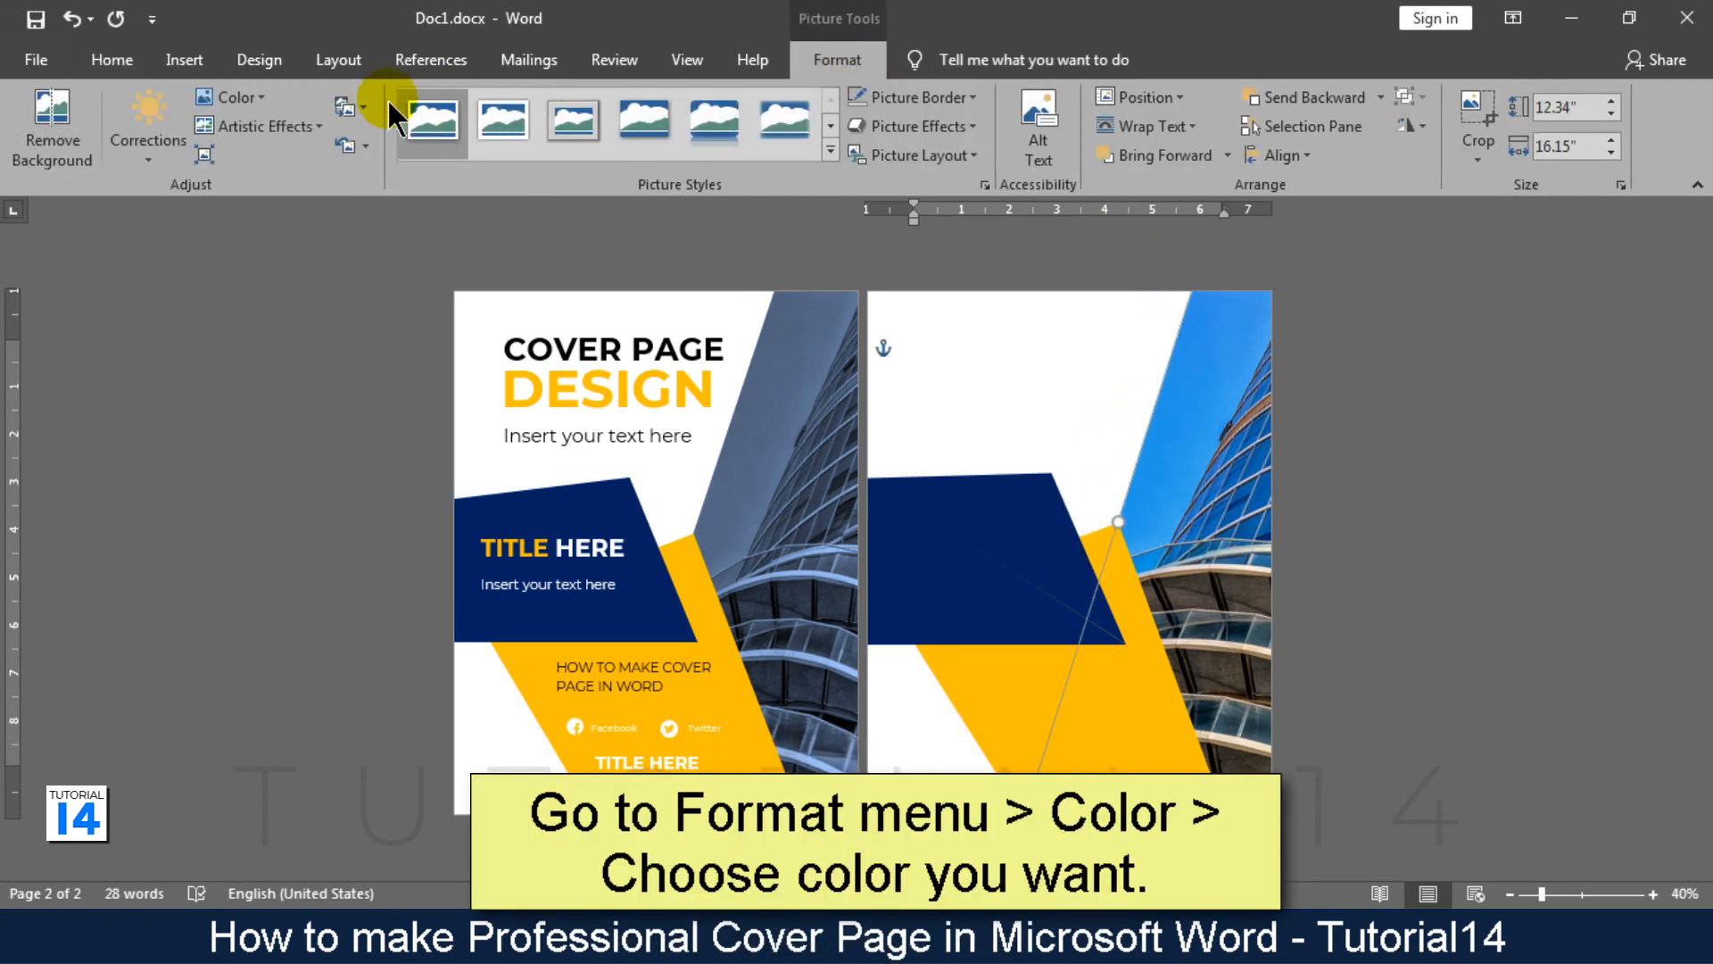
{"action": "left_click", "coordinate": [235, 100]}
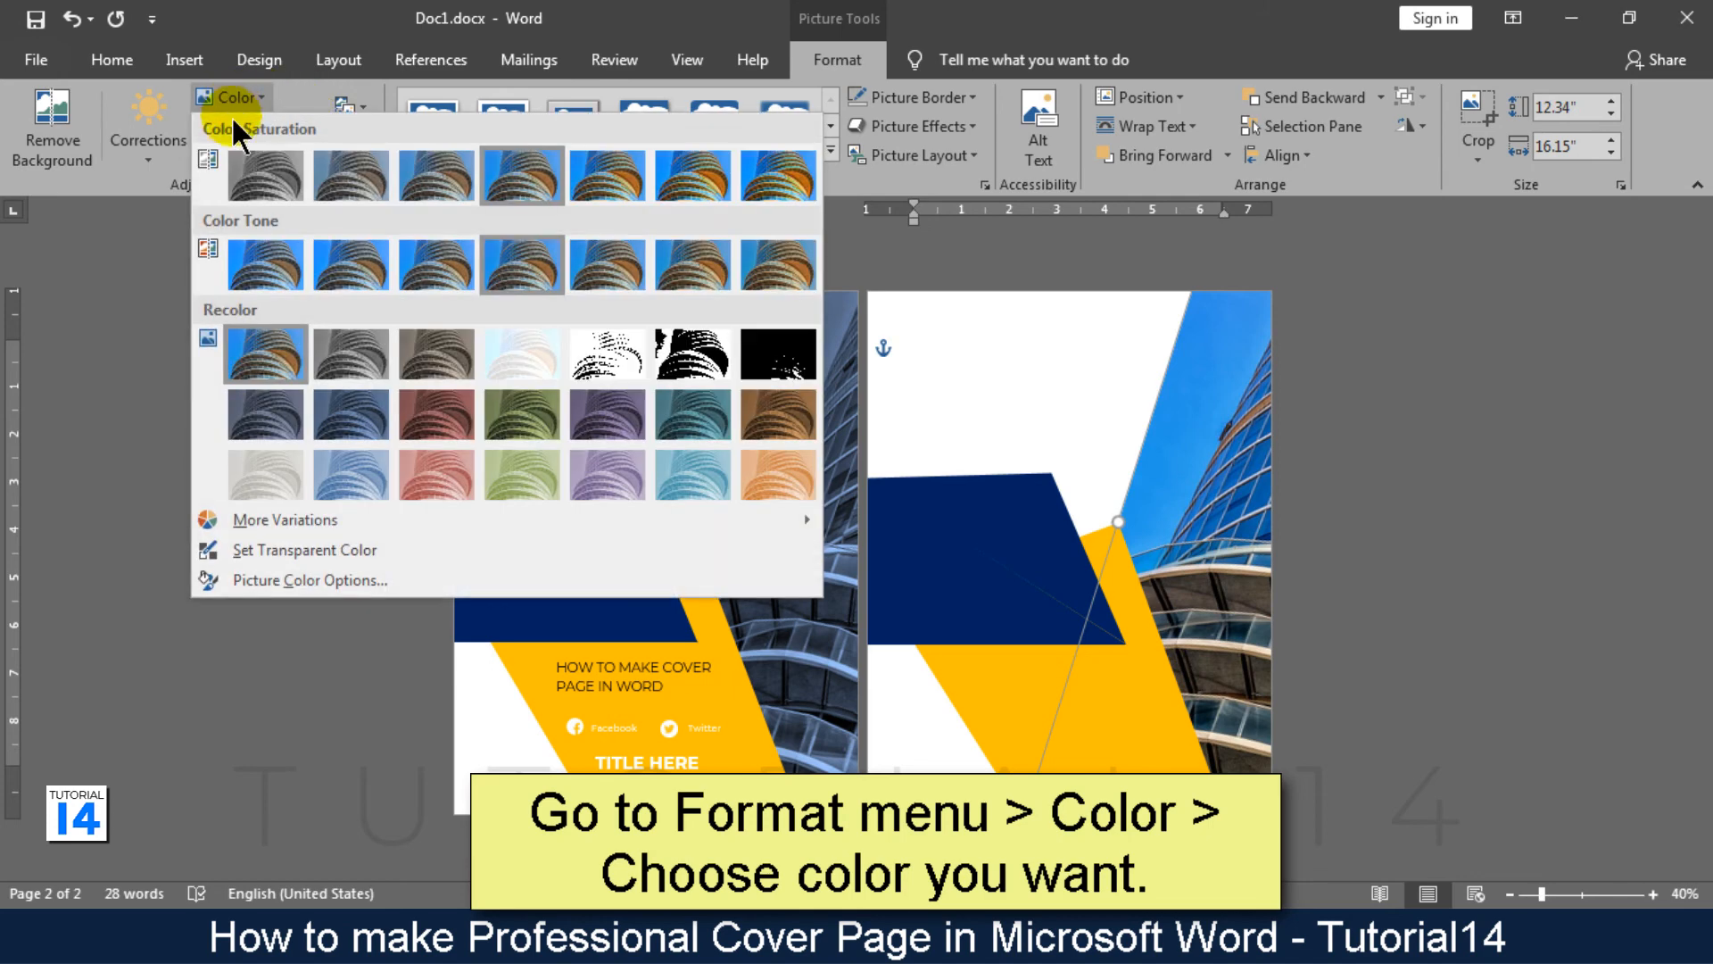
{"action": "left_click", "coordinate": [361, 415]}
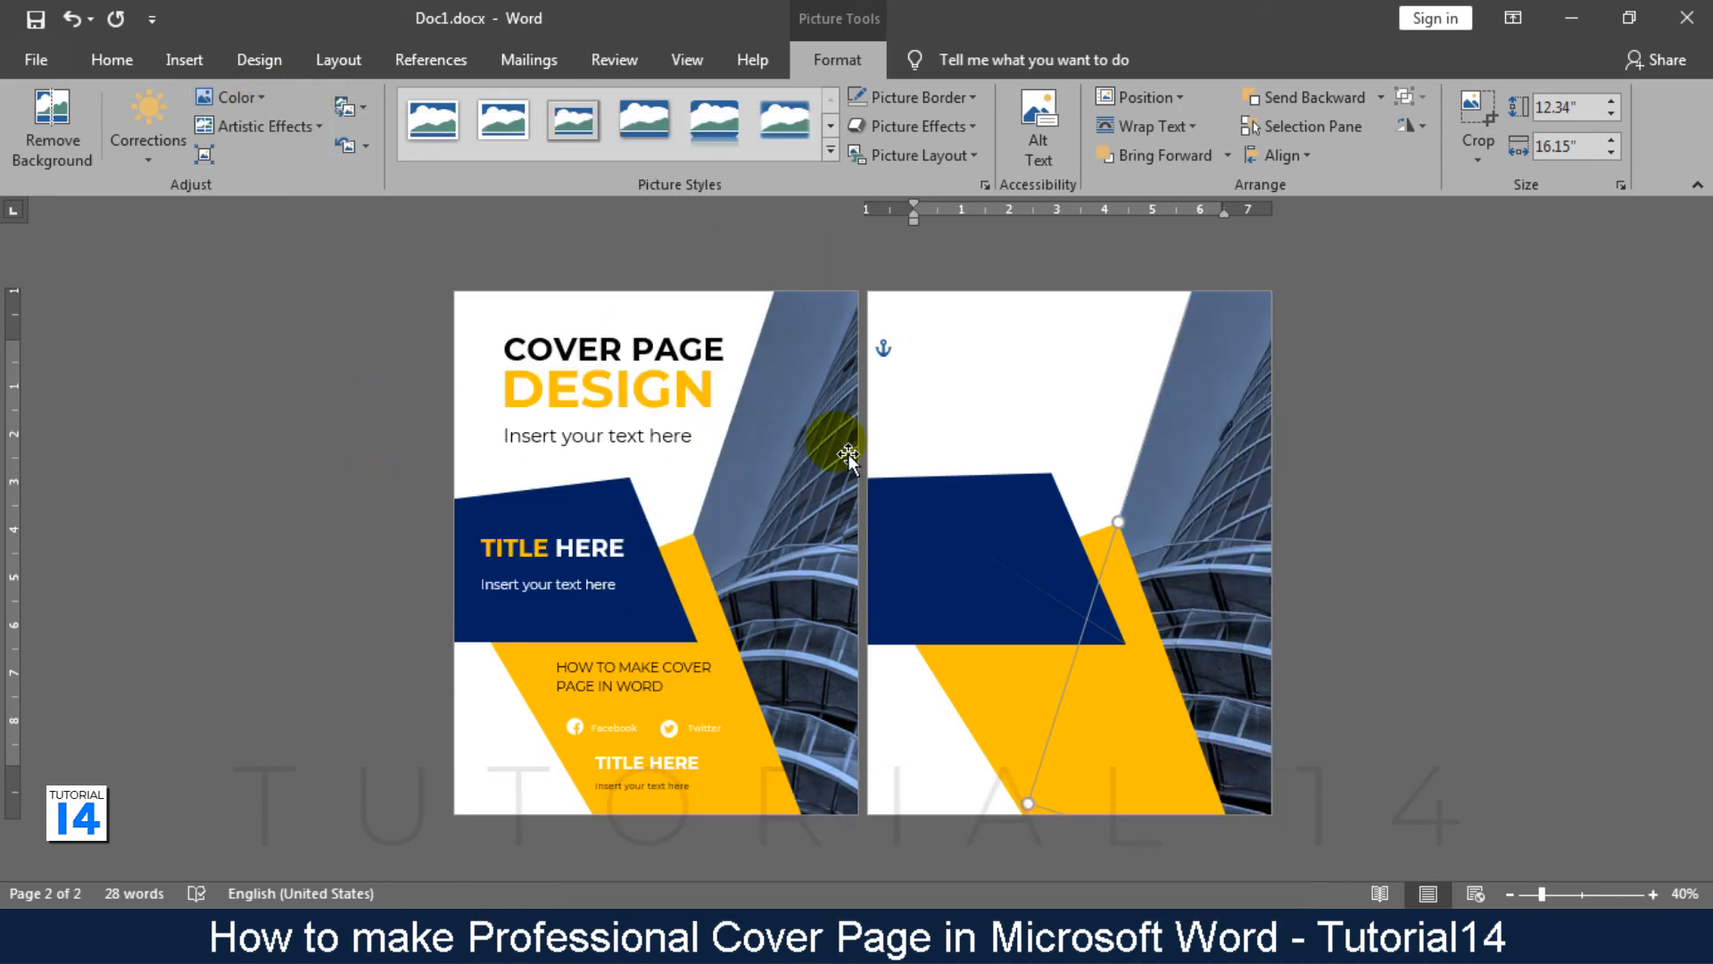
Copy the sample's heading texts and orange-area texts onto the second page, placed as in the sample.
{"action": "left_click", "coordinate": [665, 366]}
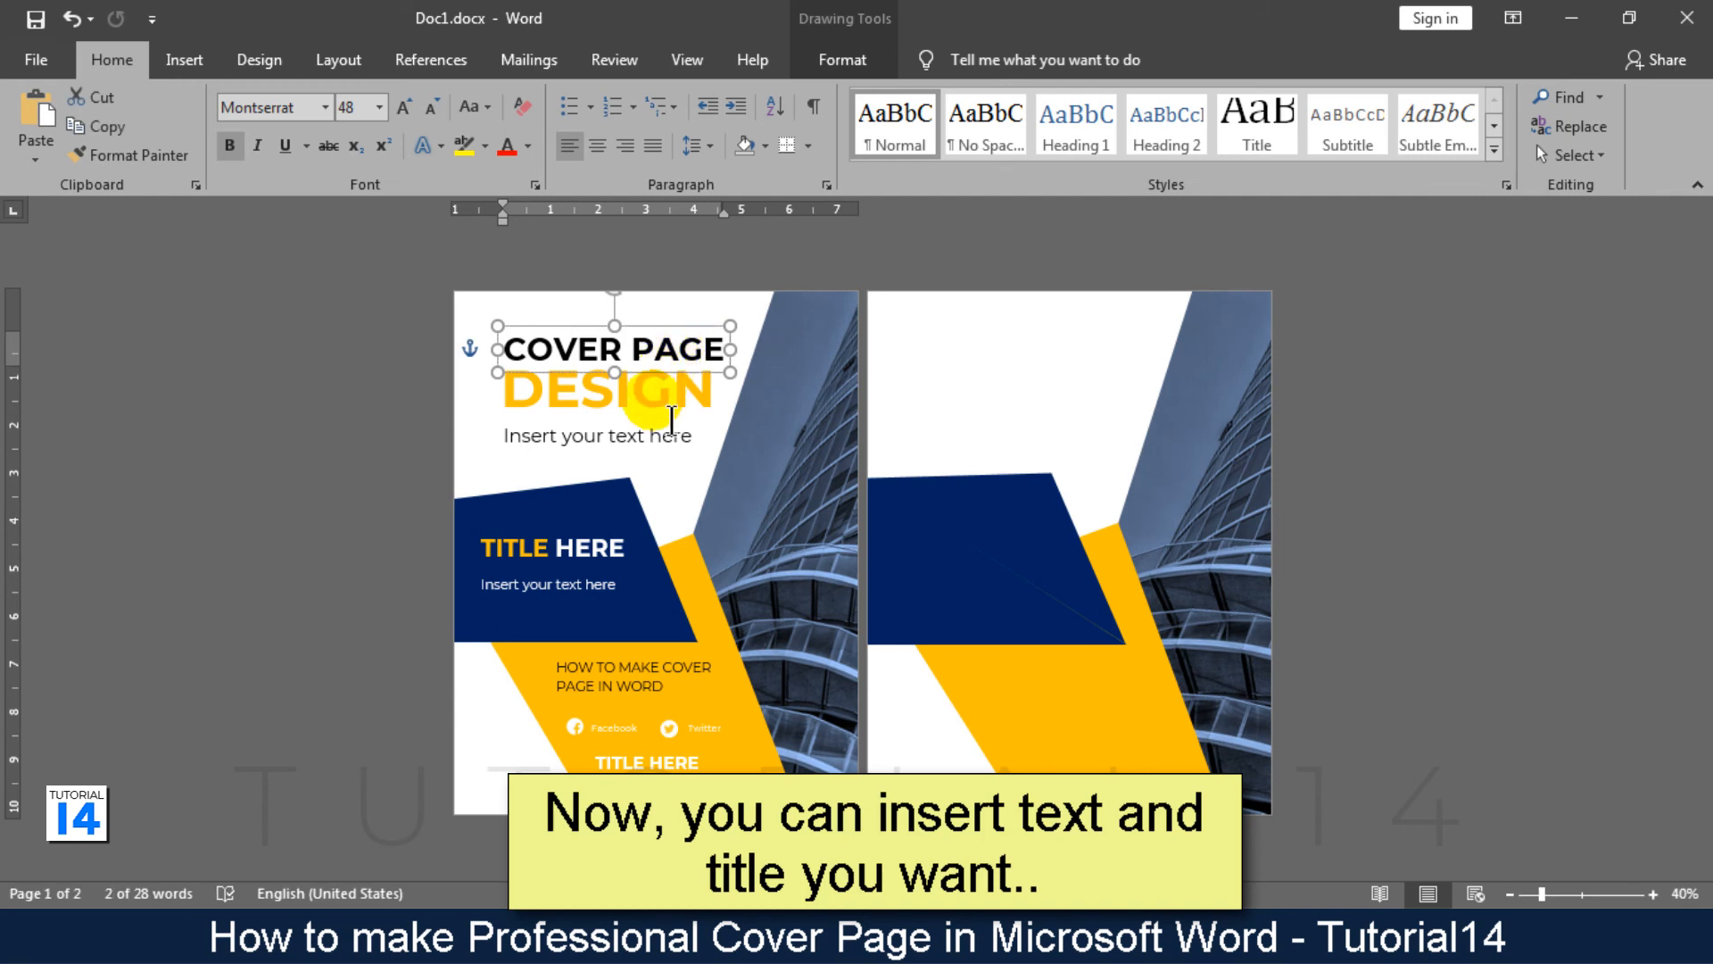
{"action": "left_click", "coordinate": [657, 461]}
{"action": "left_click", "coordinate": [670, 800], "text": "shift"}
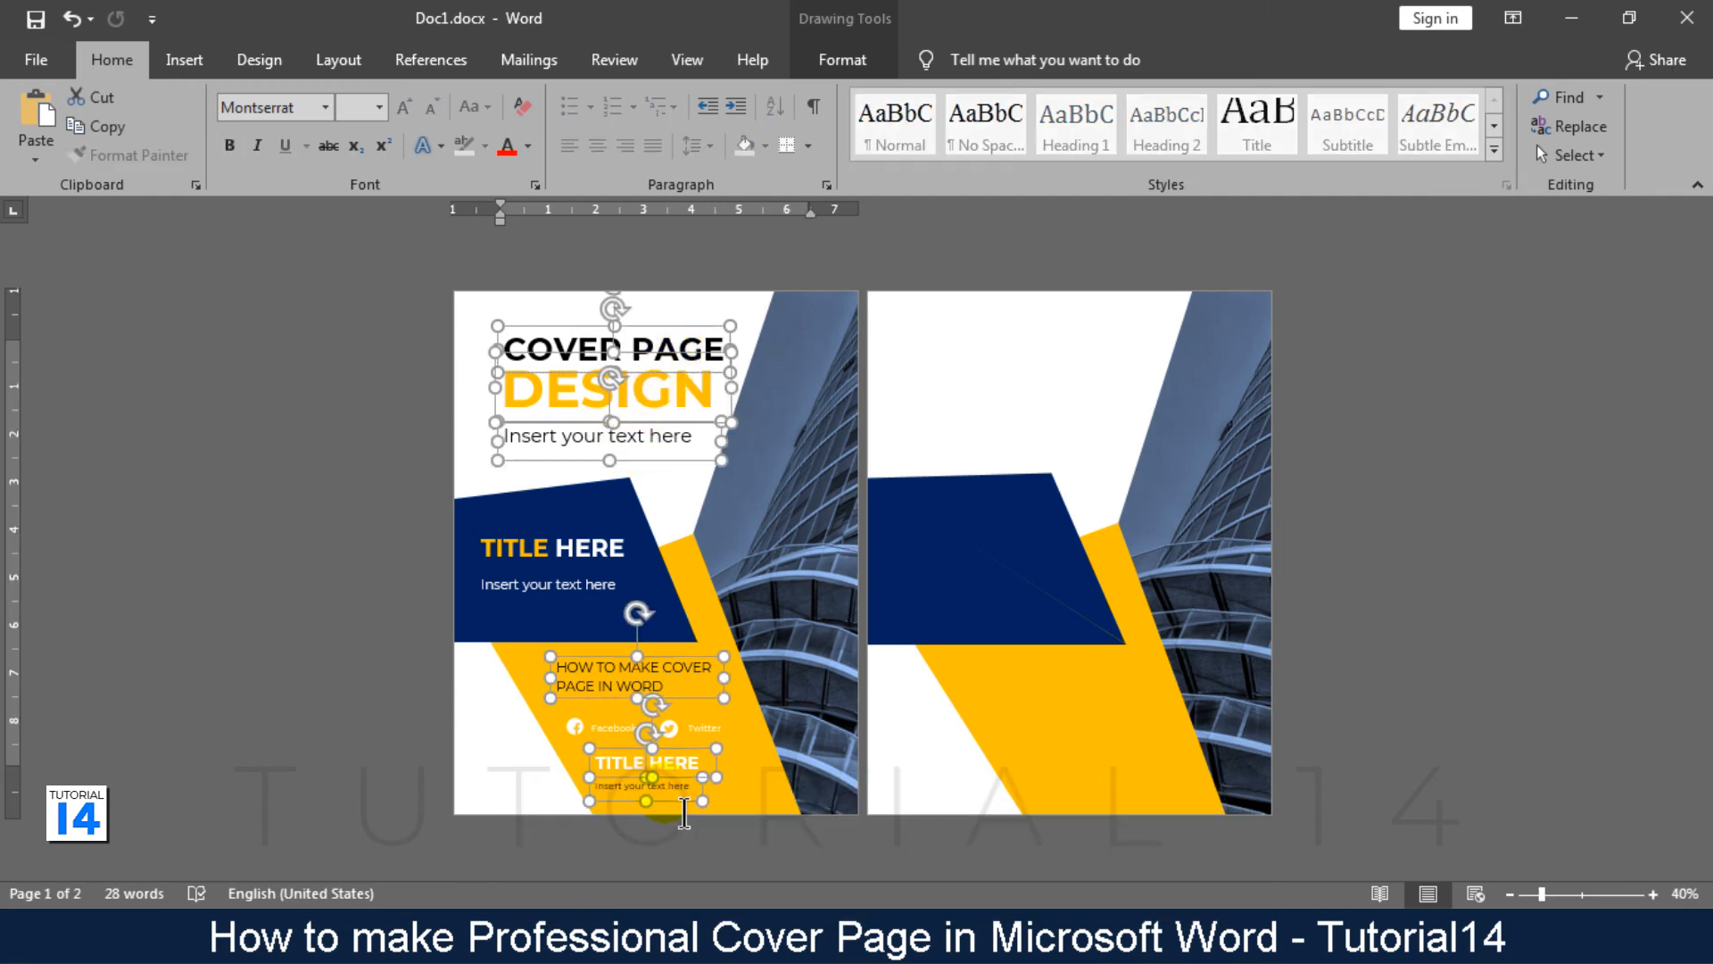
{"action": "right_click", "coordinate": [671, 801]}
{"action": "left_click", "coordinate": [759, 436]}
{"action": "left_click", "coordinate": [989, 389]}
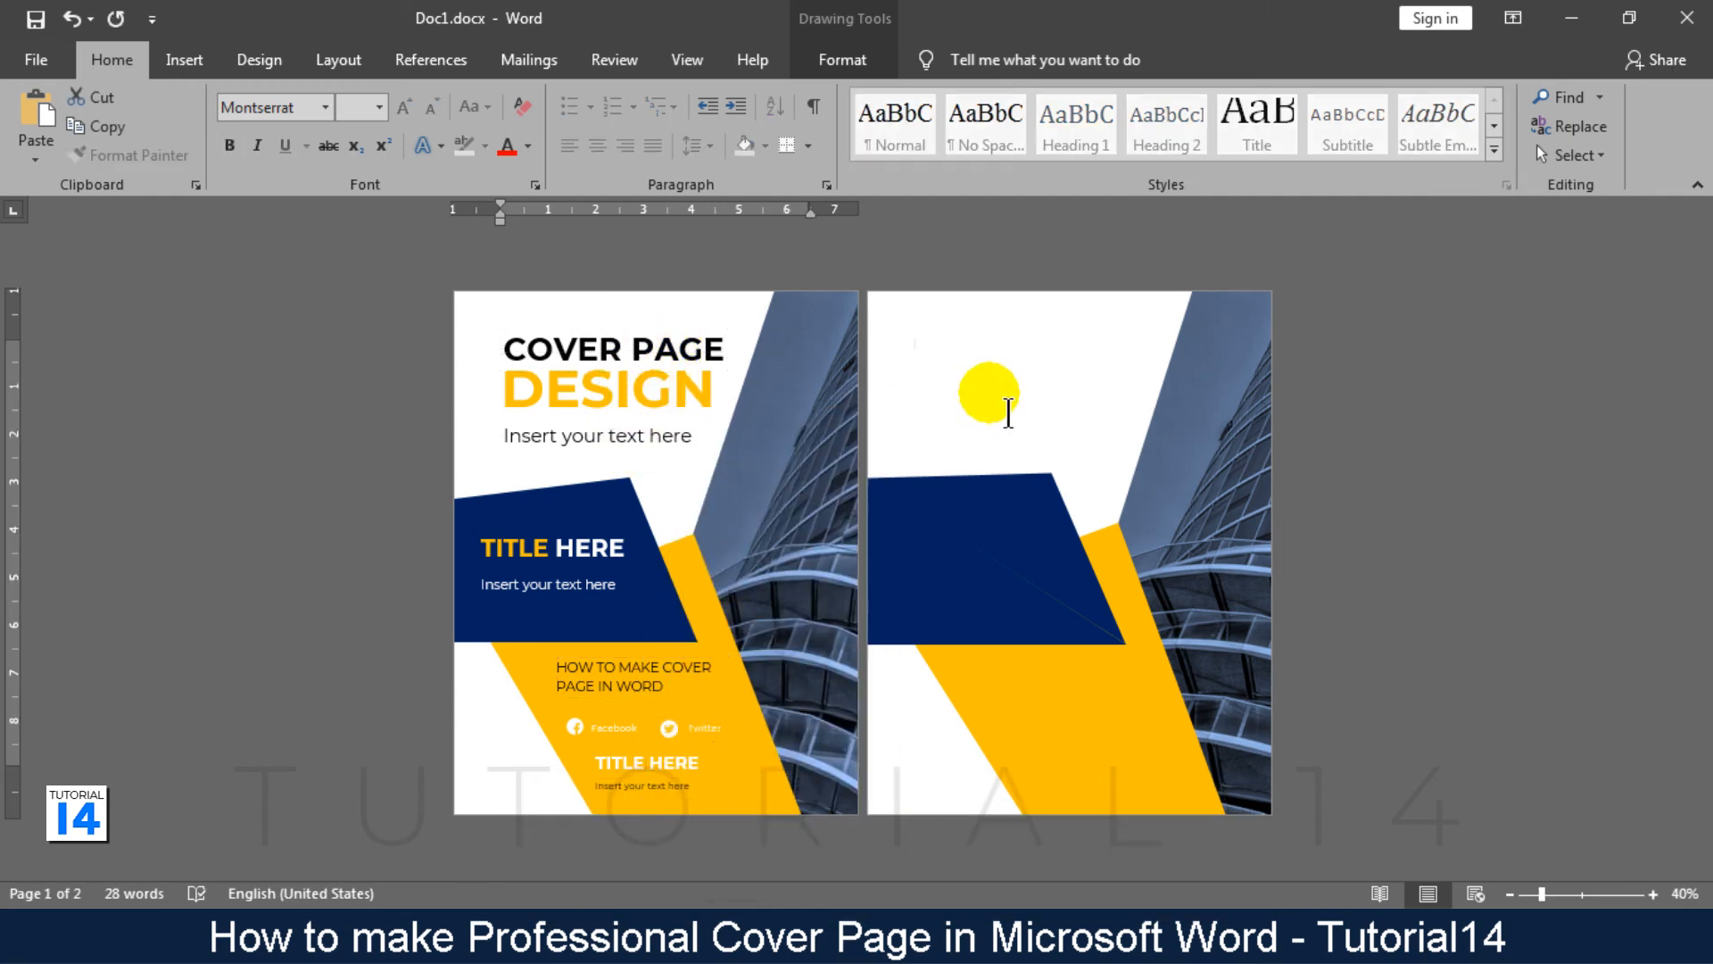
{"action": "key", "text": "ctrl+v"}
{"action": "left_click_drag", "start_coordinate": [1083, 474], "coordinate": [1086, 447]}
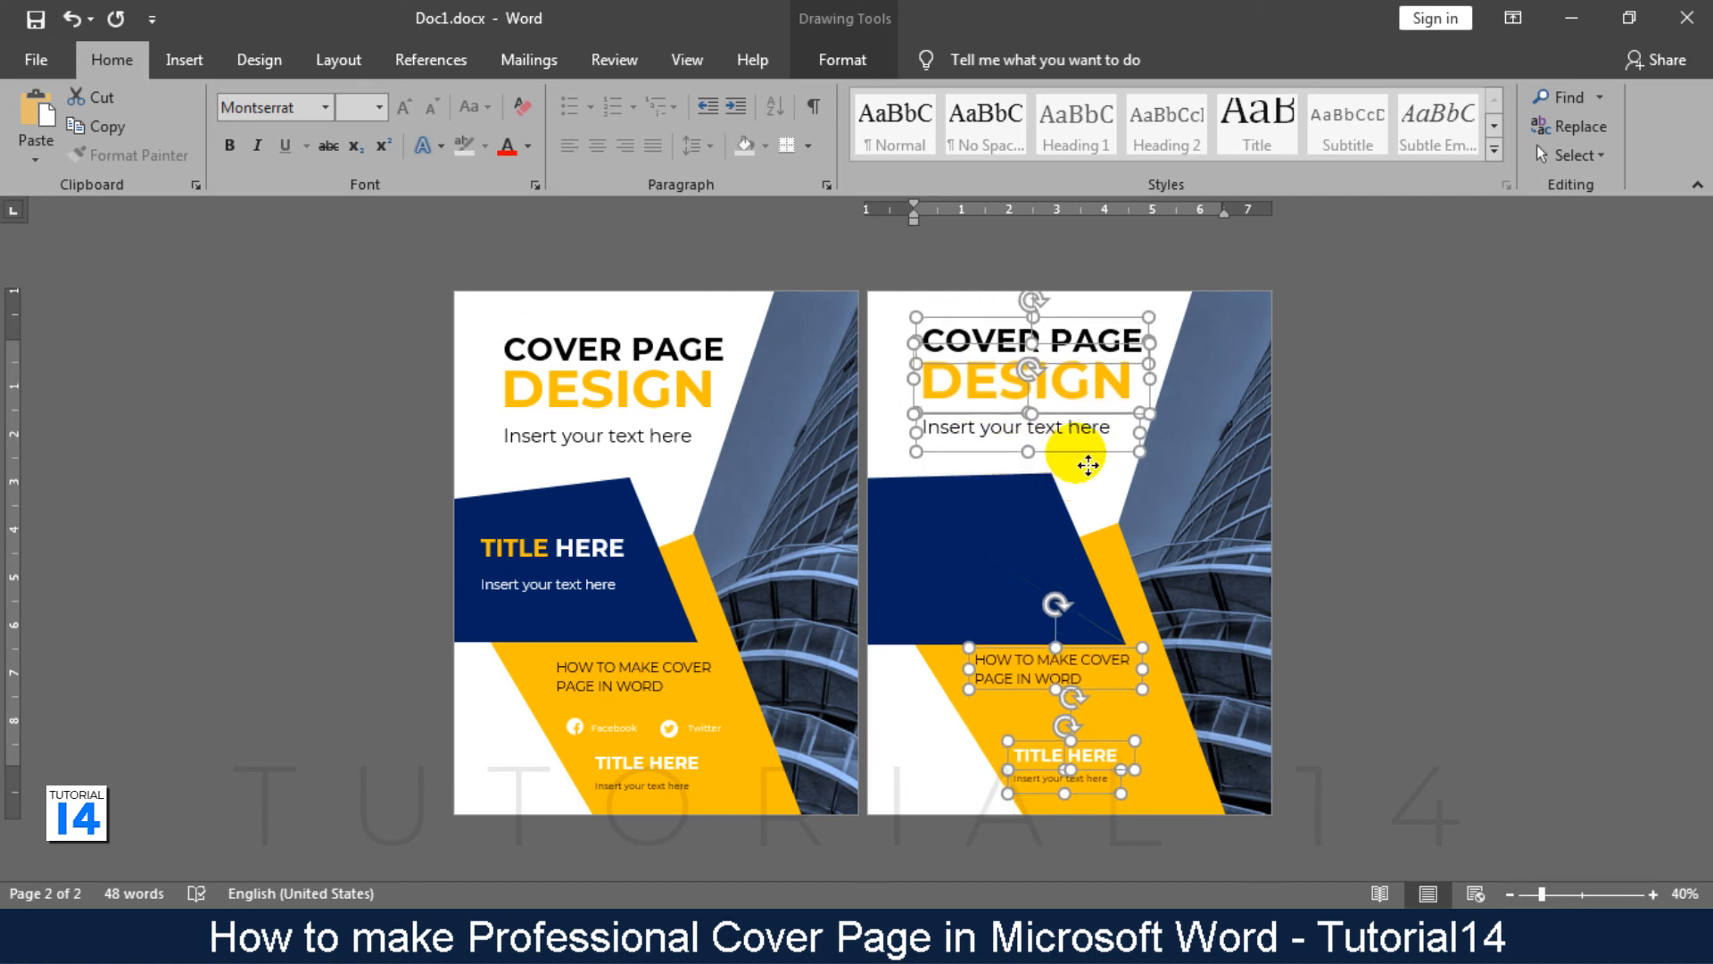
{"action": "left_click", "coordinate": [1306, 668]}
Lower the "HOW TO MAKE COVER PAGE IN WORD" text slightly and shift the "TITLE HERE" text pair below it right and down.
{"action": "left_click_drag", "start_coordinate": [1034, 704], "coordinate": [1036, 717]}
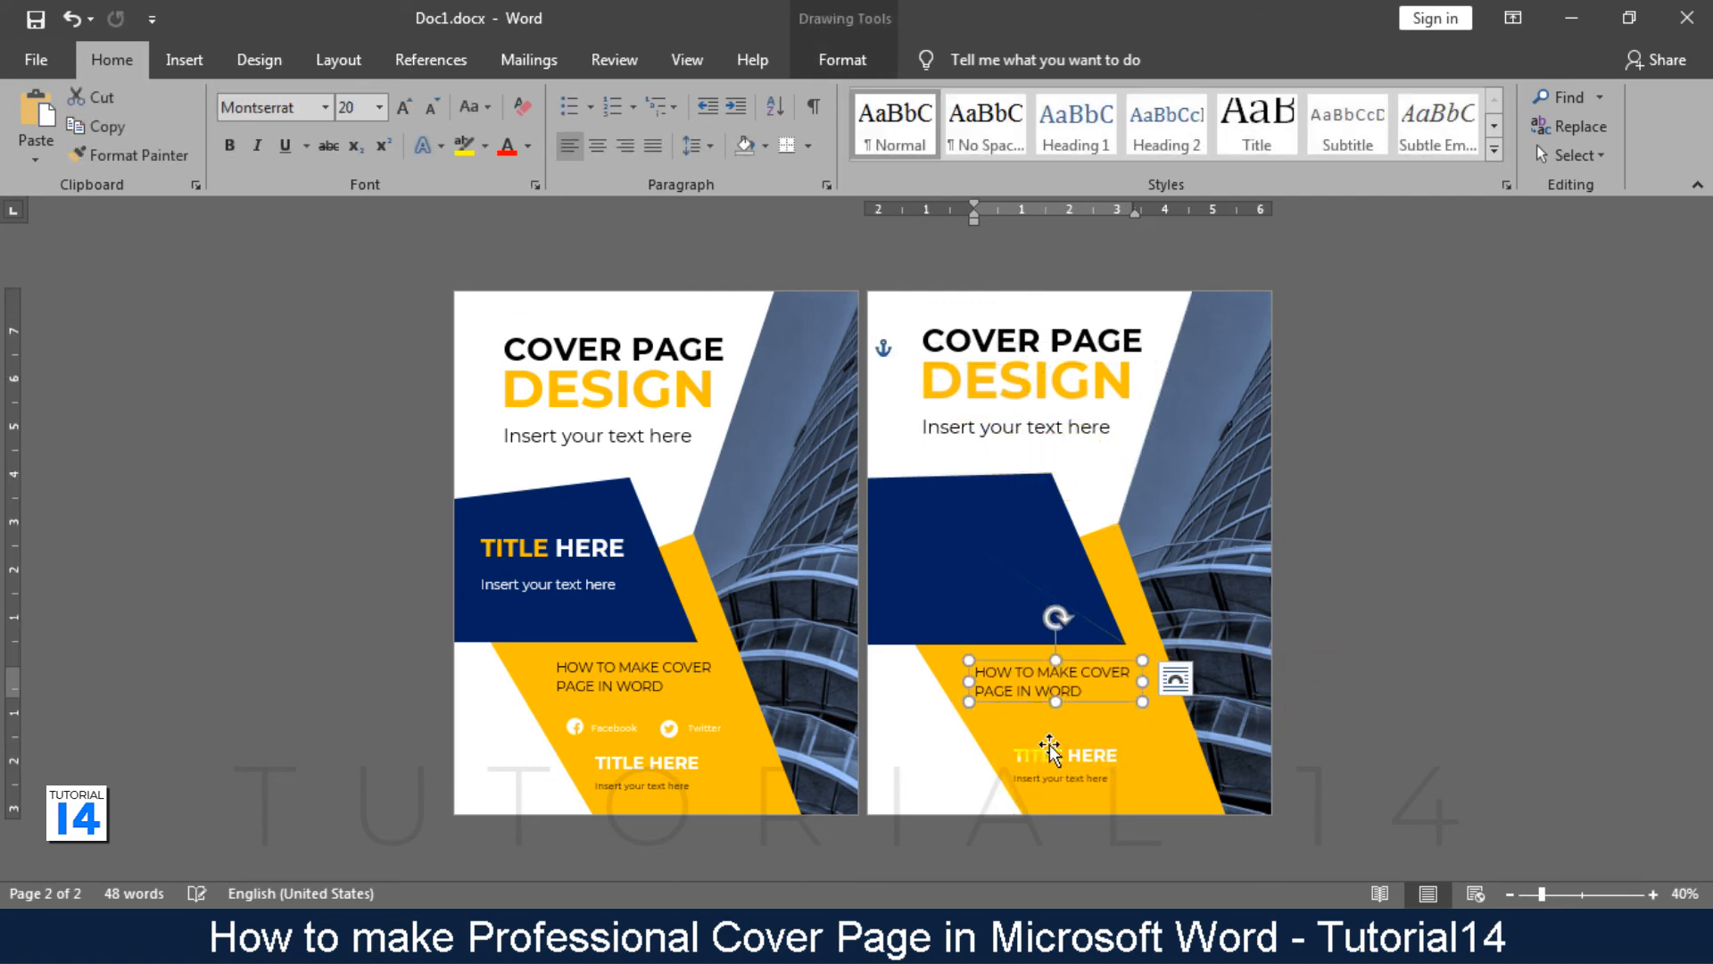
{"action": "left_click", "coordinate": [1110, 793]}
{"action": "left_click", "coordinate": [1111, 769], "text": "shift"}
{"action": "left_click_drag", "start_coordinate": [1118, 757], "coordinate": [1133, 765]}
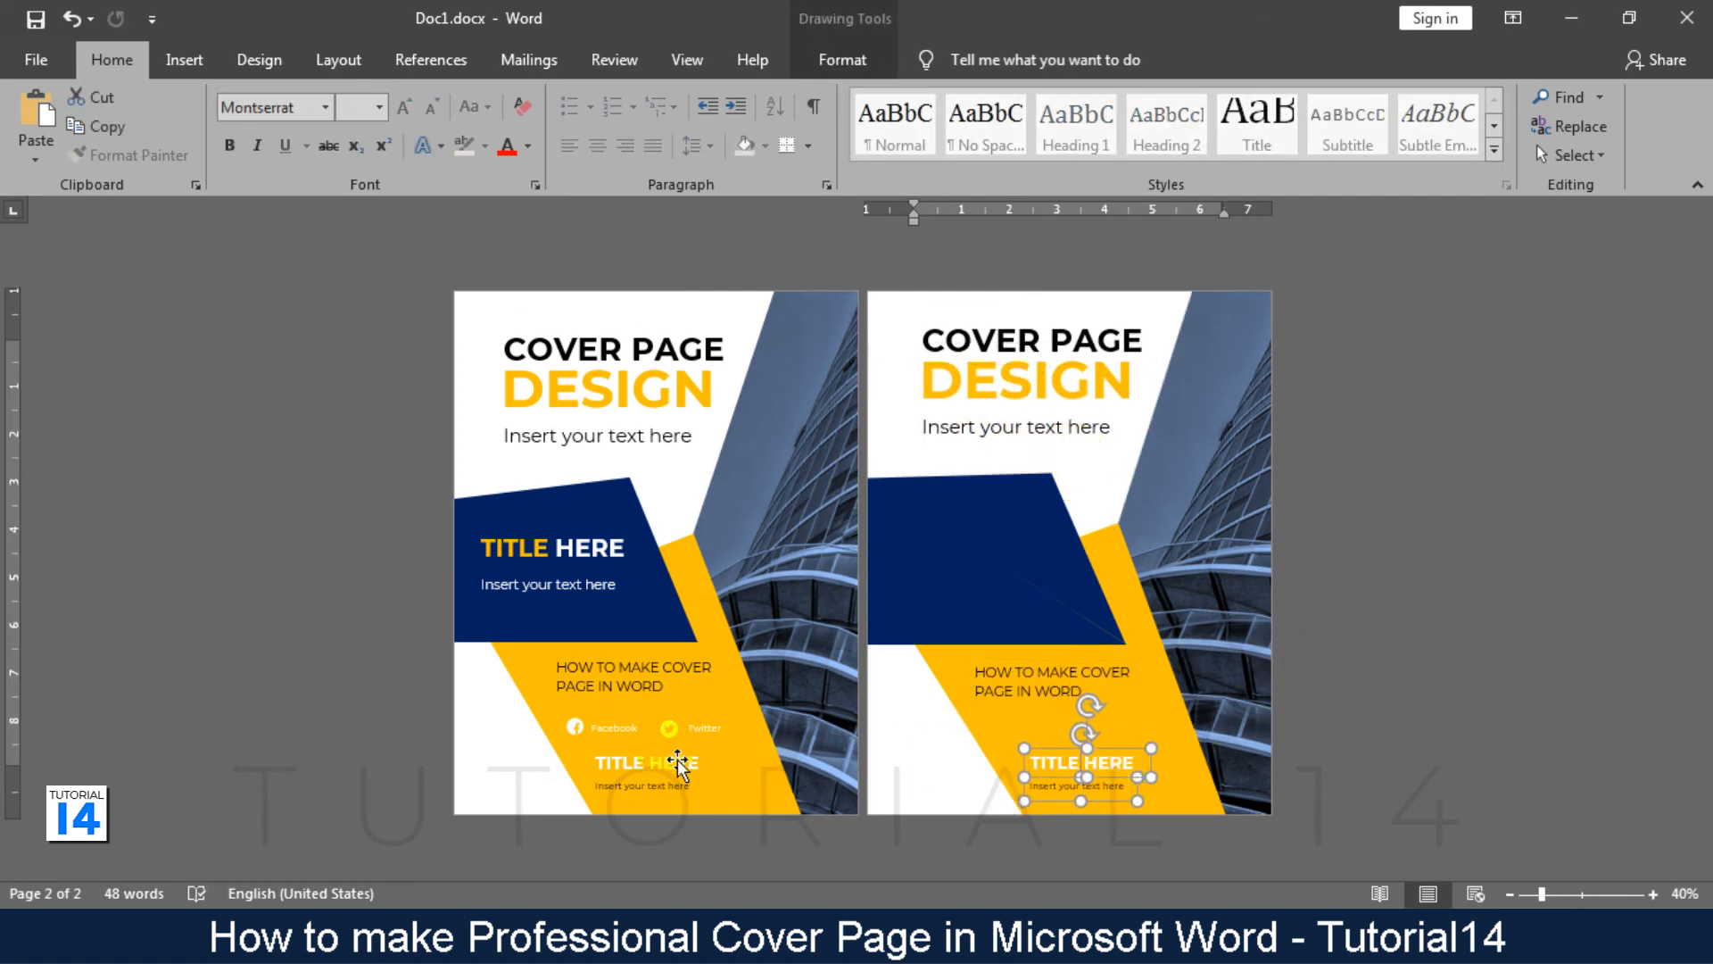
Copy the Facebook and Twitter icons with their labels into the second page's orange area, above "TITLE HERE".
{"action": "left_click", "coordinate": [582, 731]}
{"action": "left_click", "coordinate": [646, 738]}
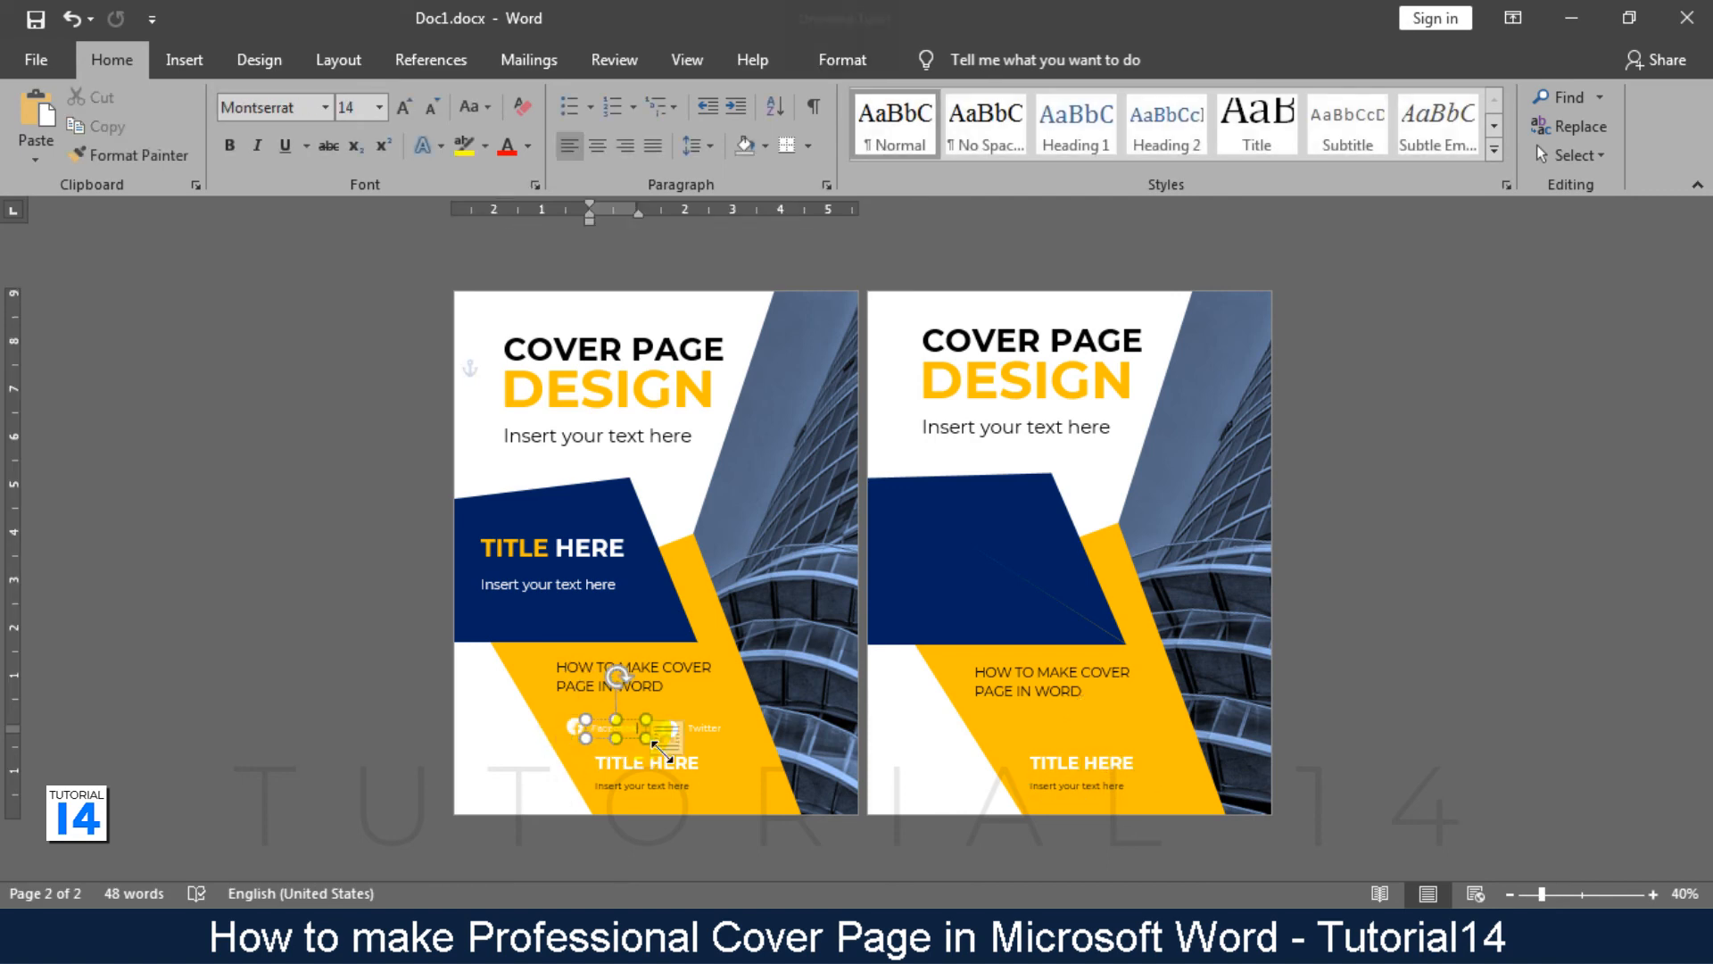
{"action": "left_click", "coordinate": [575, 729], "text": "shift"}
{"action": "left_click", "coordinate": [673, 732], "text": "shift"}
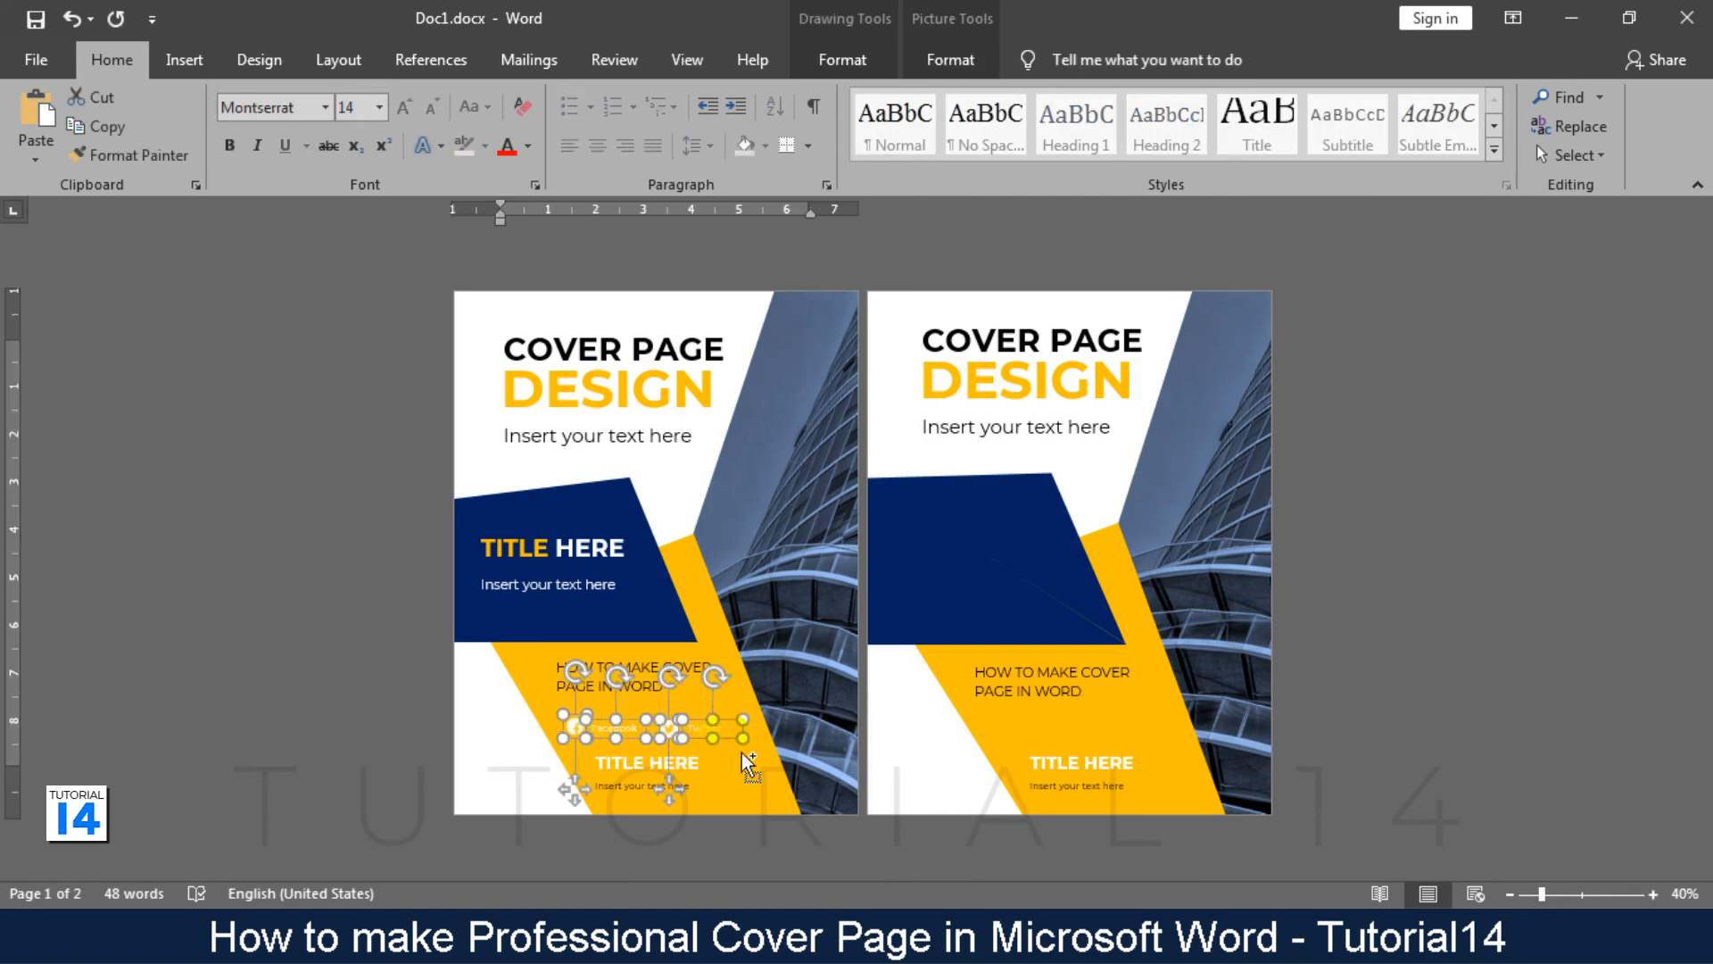
{"action": "key", "text": "ctrl+c"}
{"action": "key", "text": "ctrl+v"}
{"action": "left_click_drag", "start_coordinate": [646, 376], "coordinate": [1125, 729]}
{"action": "left_click", "coordinate": [1073, 850]}
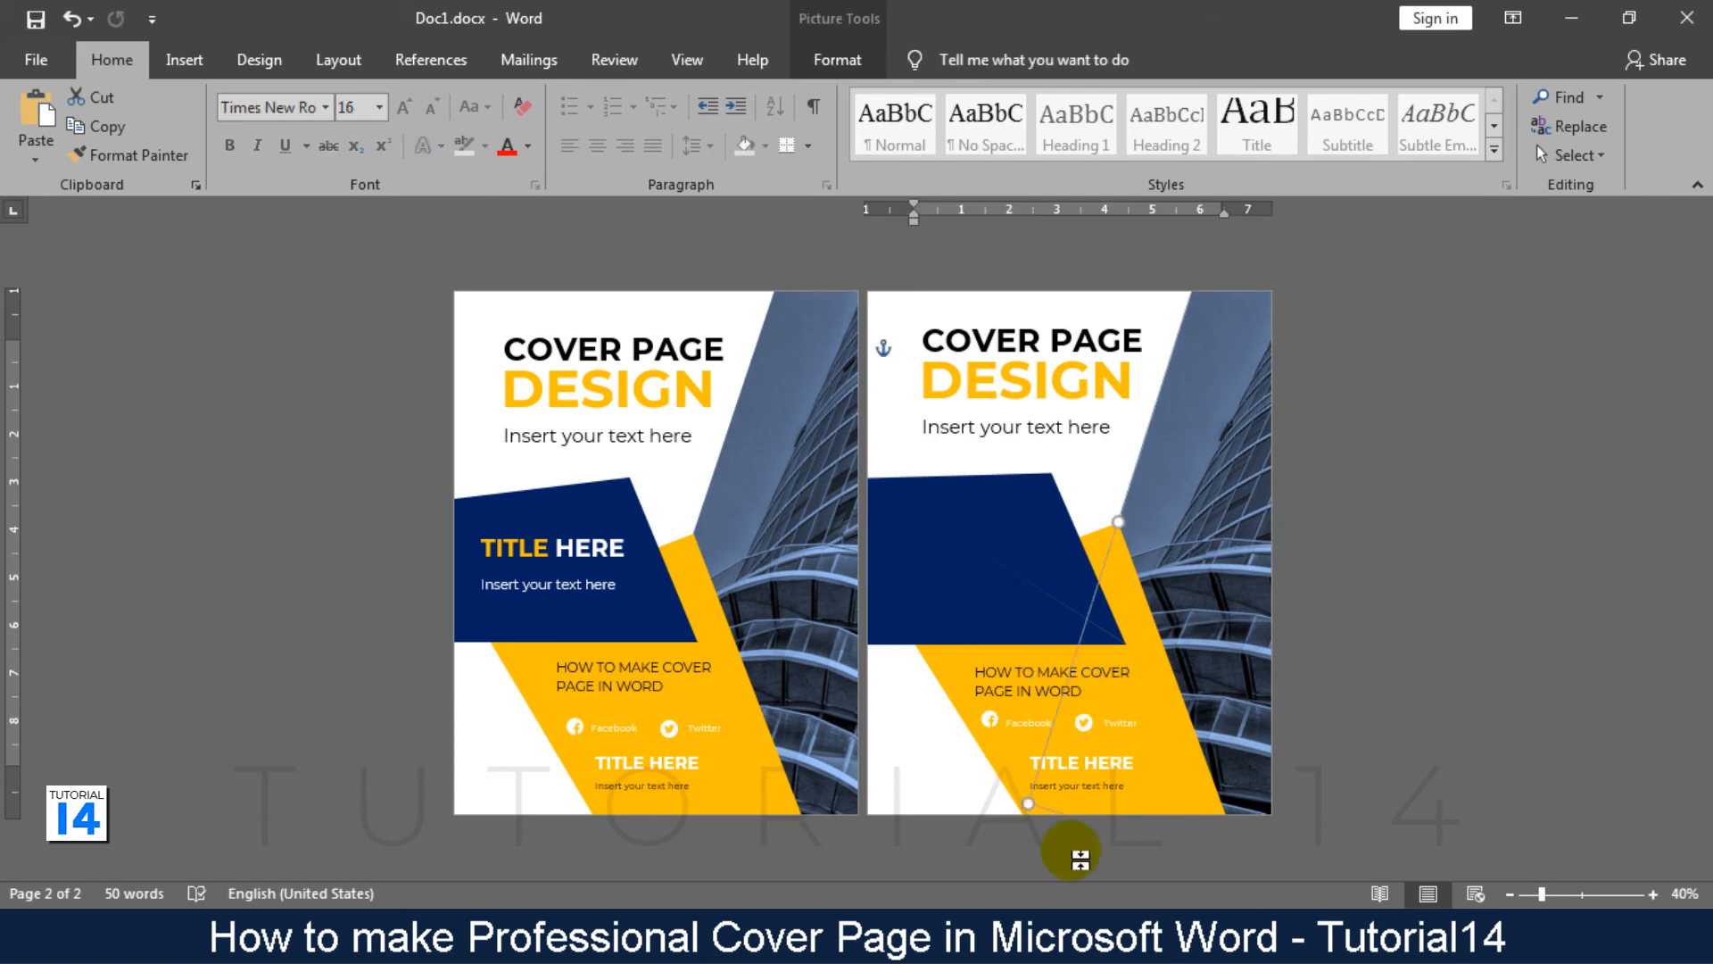
{"action": "left_click", "coordinate": [923, 804]}
Copy the sample's "TITLE HERE" and "Insert your text here" texts onto the second page's dark blue shape.
{"action": "left_click", "coordinate": [590, 539]}
{"action": "left_click", "coordinate": [596, 585], "text": "shift"}
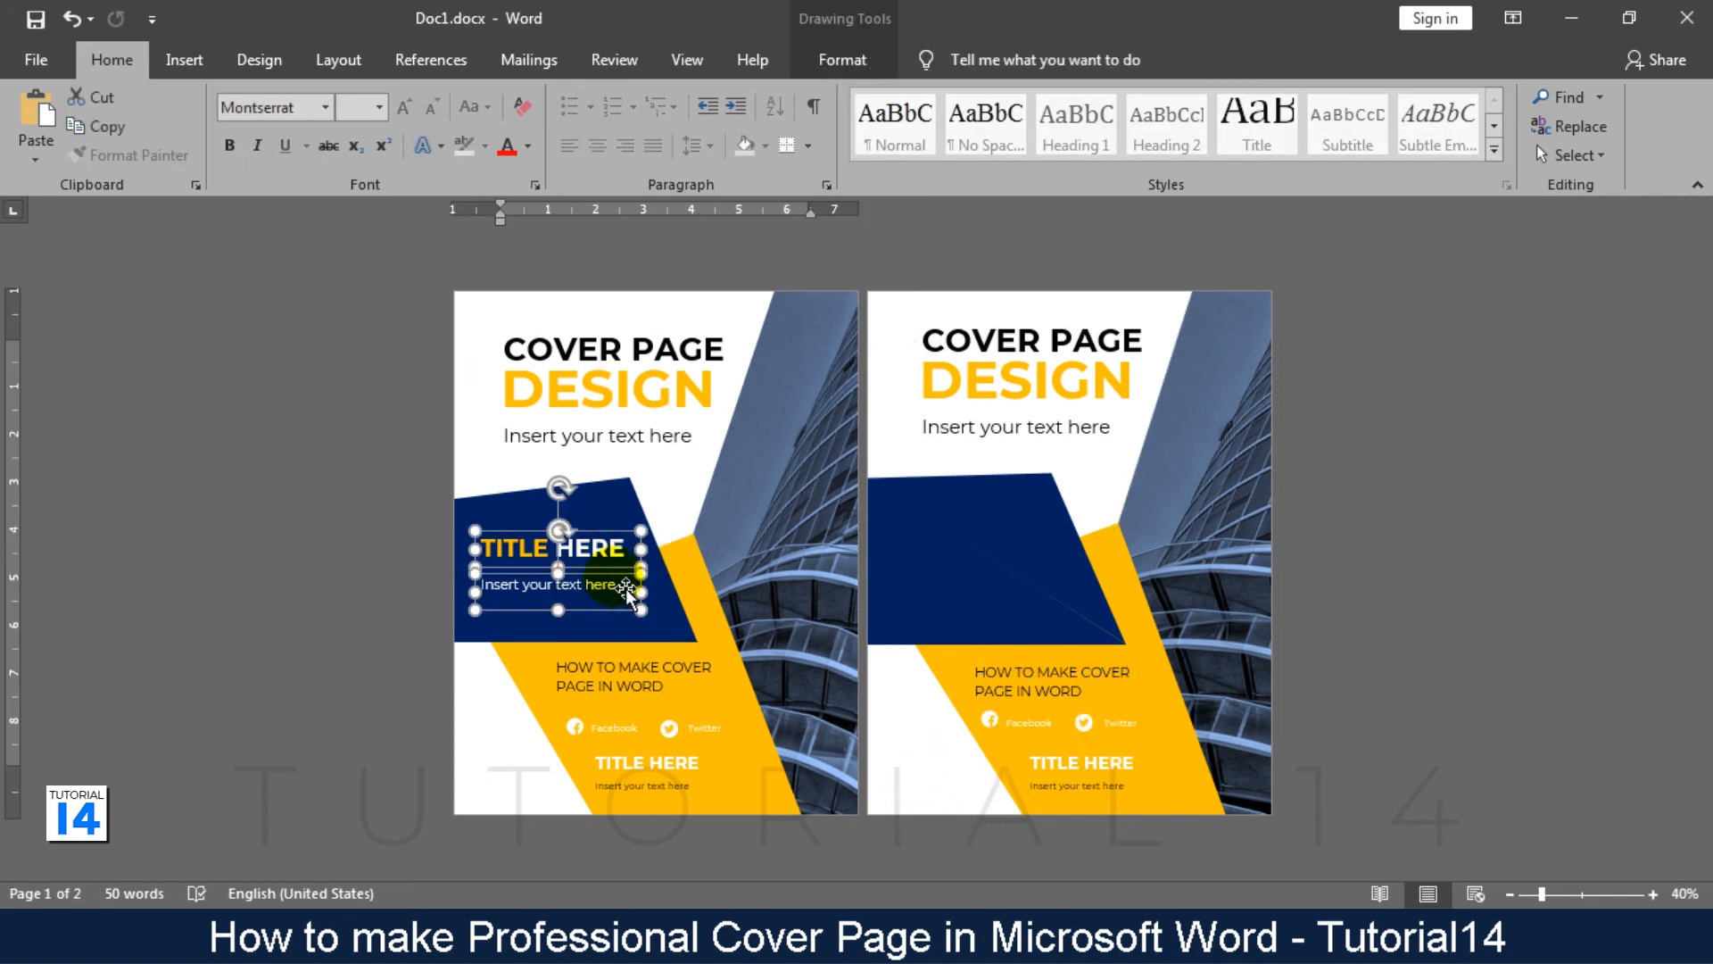
{"action": "right_click", "coordinate": [618, 581]}
{"action": "left_click", "coordinate": [701, 220]}
{"action": "right_click", "coordinate": [942, 480]}
{"action": "left_click", "coordinate": [993, 587]}
{"action": "left_click_drag", "start_coordinate": [964, 535], "coordinate": [964, 589]}
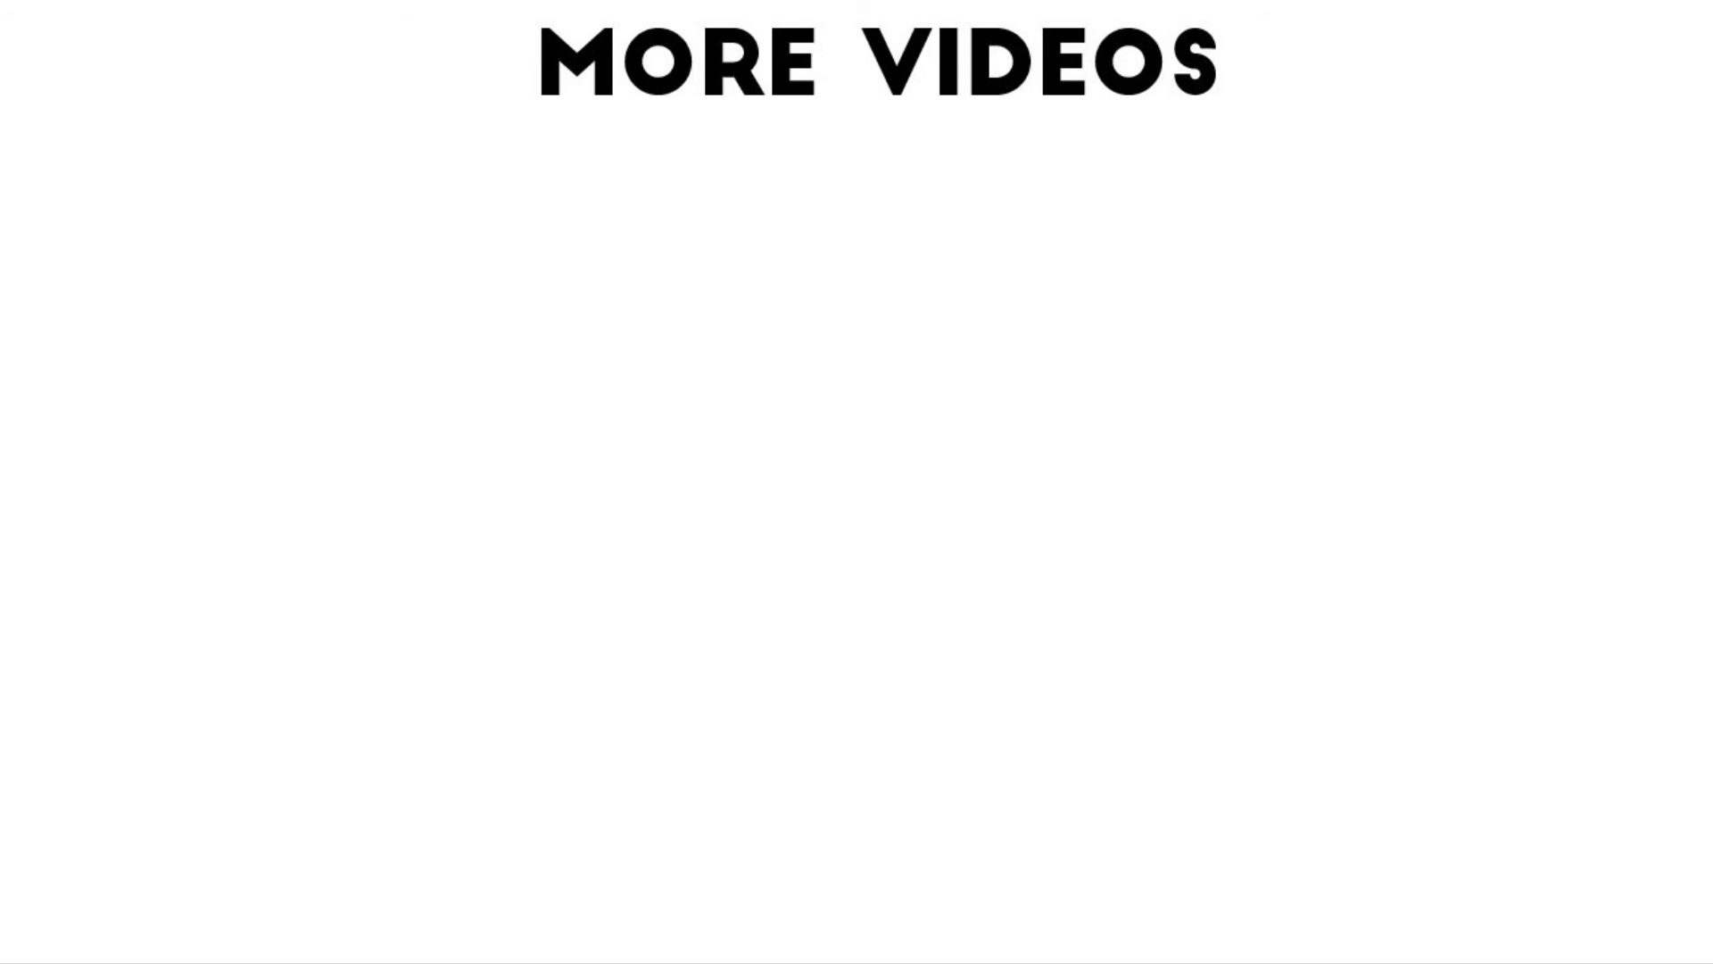